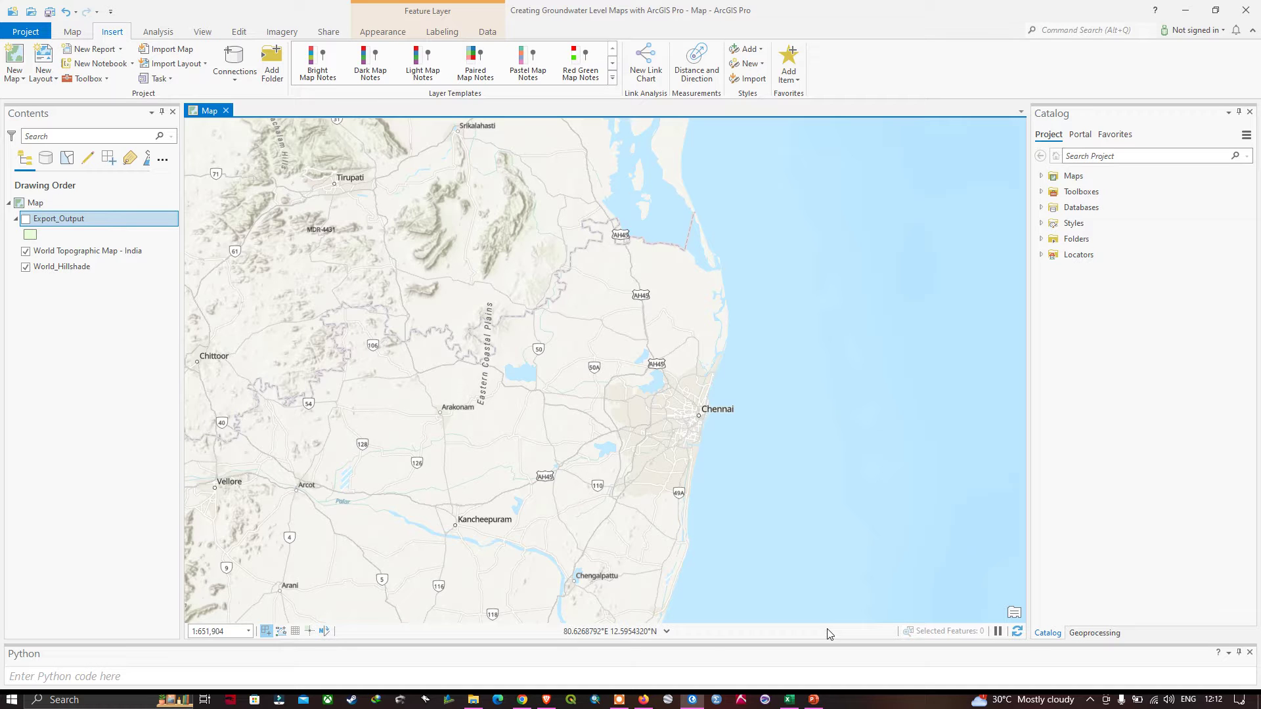
# In Excel, save a copy of the Water_level_data workbook as CSV_Water_level_data in CSV (Comma delimited) format in the Groundwater_Level_Data folder
pyautogui.click(795, 702)
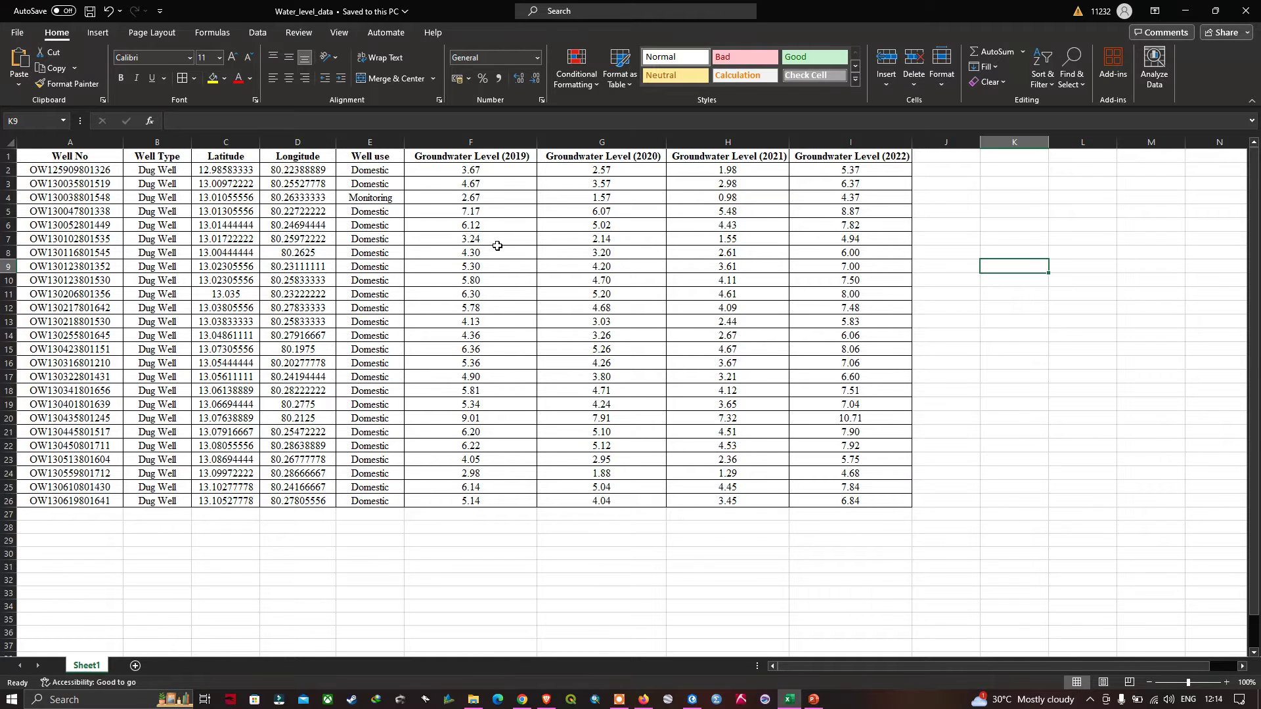
pyautogui.click(18, 33)
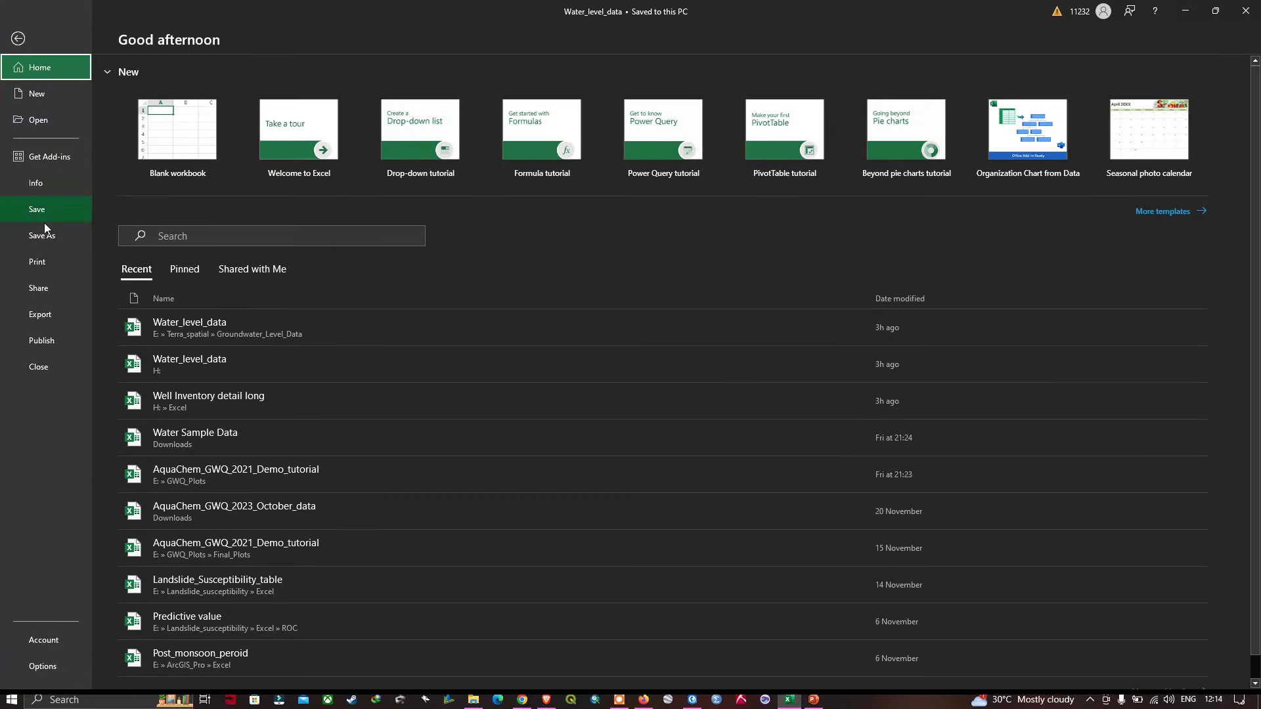
pyautogui.click(52, 234)
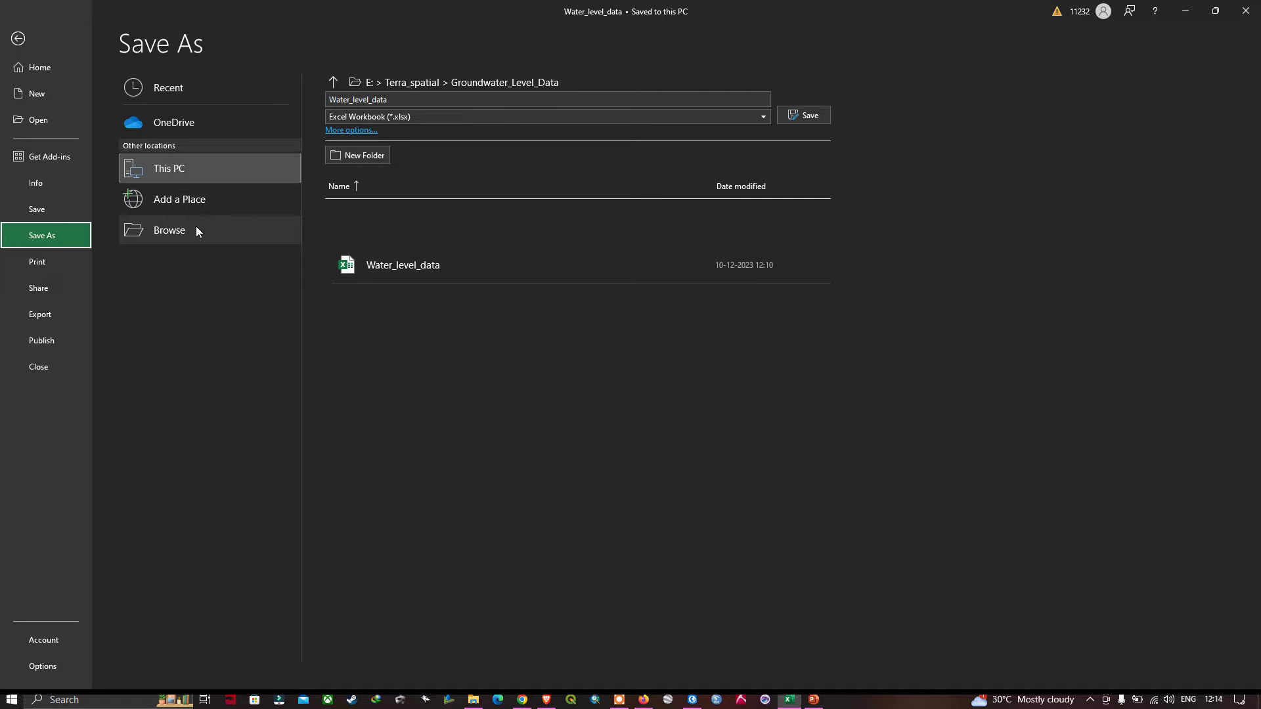
pyautogui.click(176, 234)
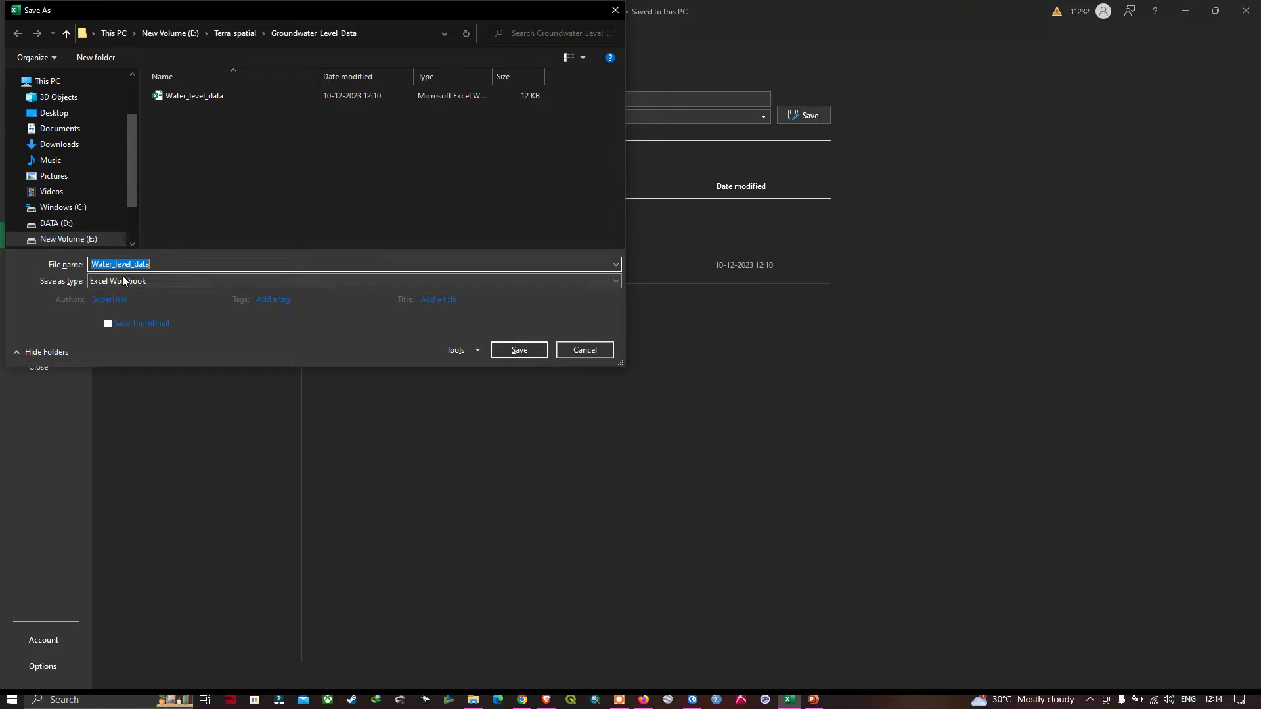
pyautogui.click(91, 265)
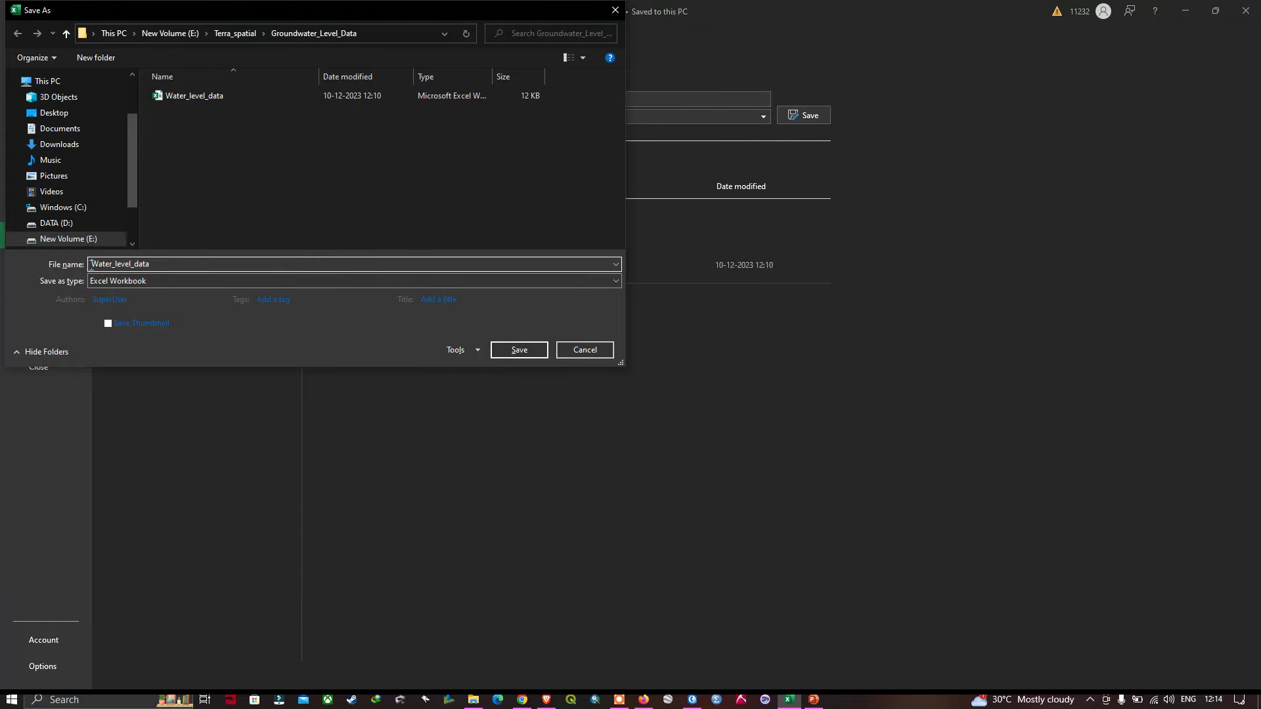
pyautogui.write('CSV_')
pyautogui.hotkey('ctrl', 'a')
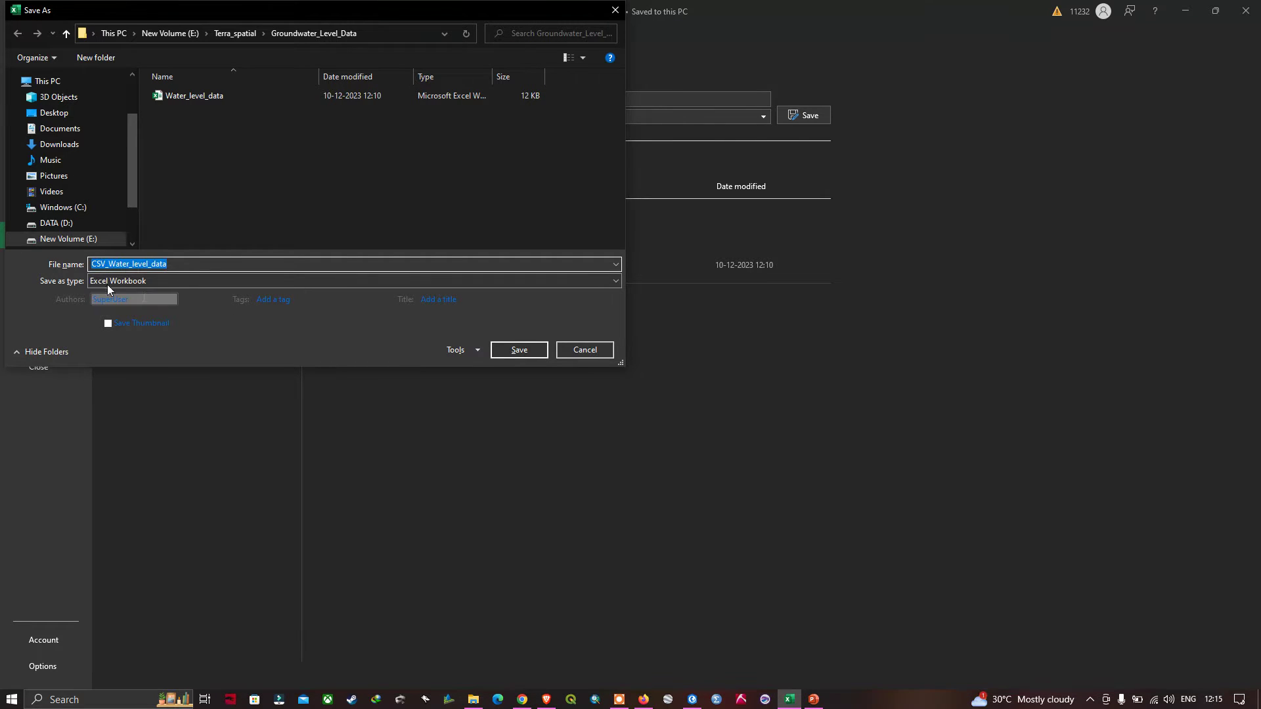
pyautogui.click(139, 282)
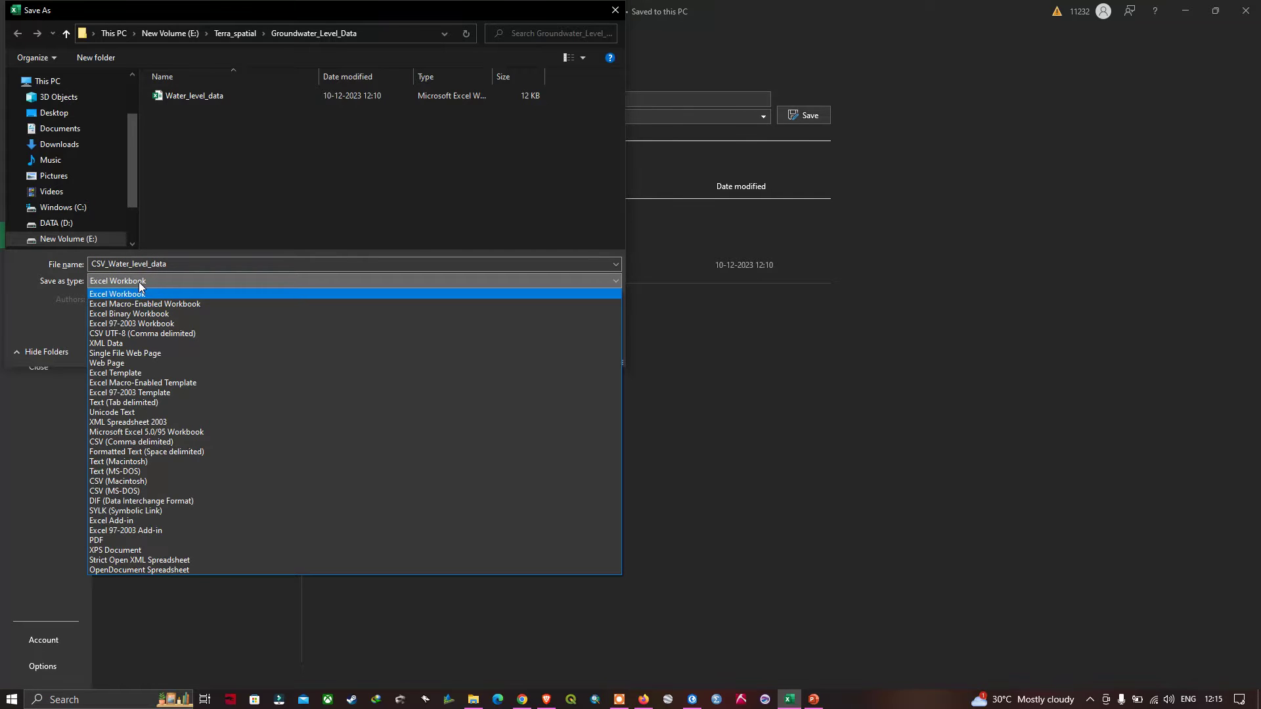
pyautogui.click(130, 442)
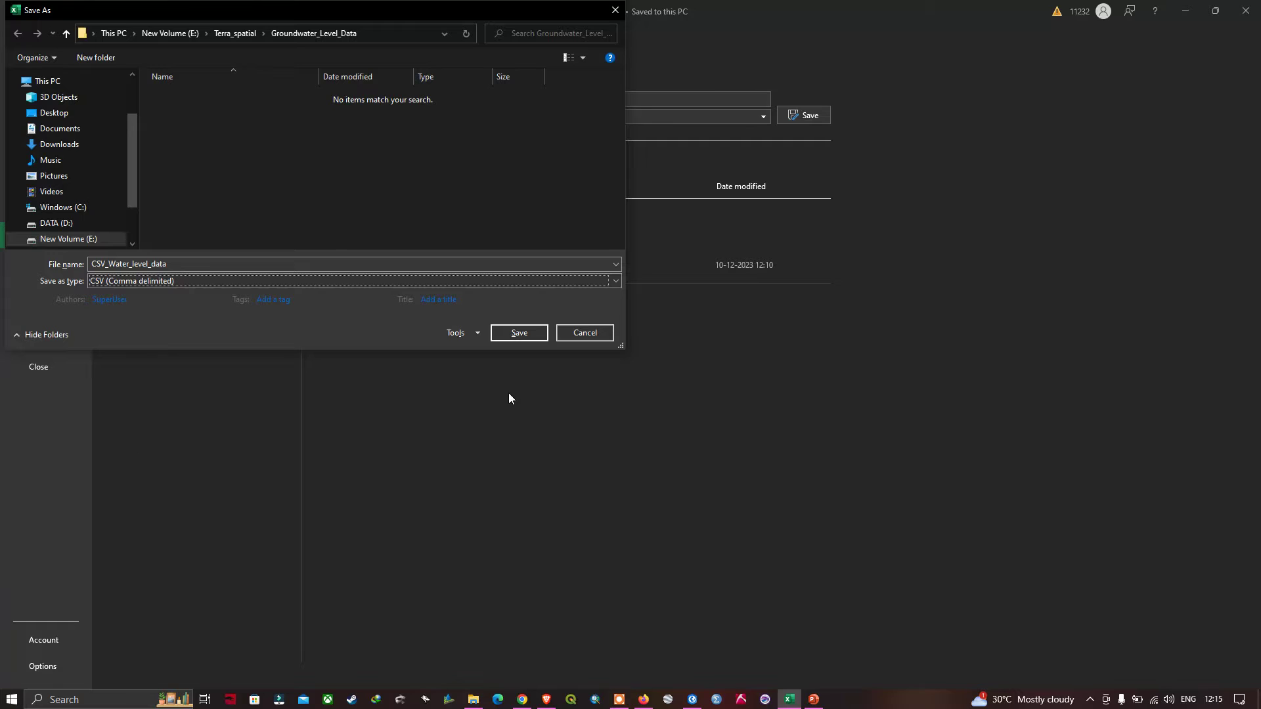
pyautogui.click(525, 338)
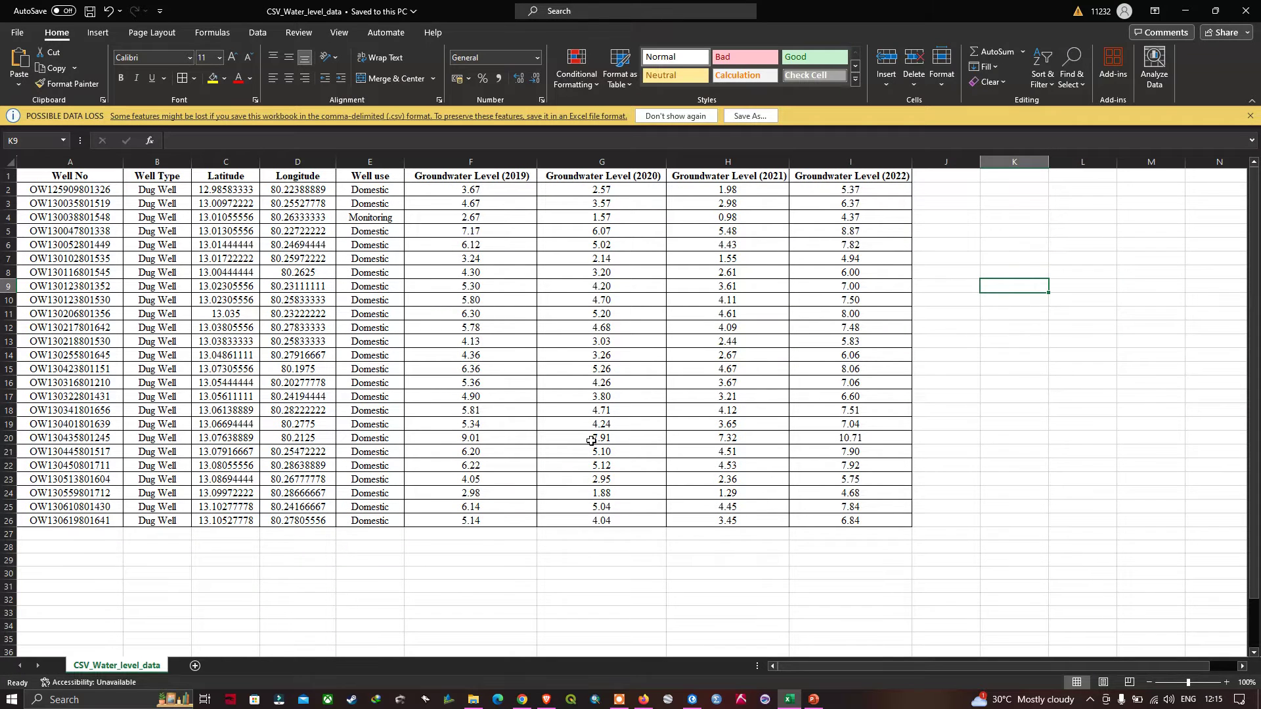
# Check the file type of CSV_Water_level_data in the Groundwater_Level_Data folder in File Explorer, widening the Type column
pyautogui.hotkey('alt', 'Tab')
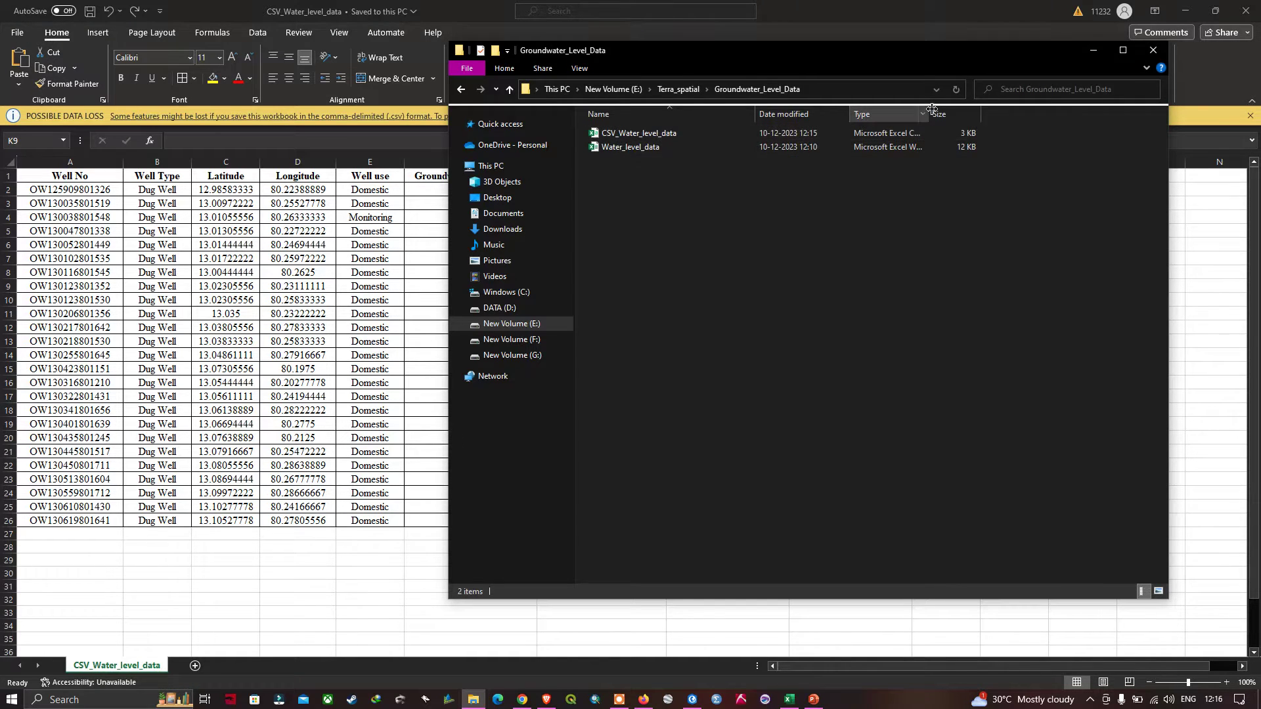
pyautogui.moveTo(929, 114); pyautogui.dragTo(1033, 111)
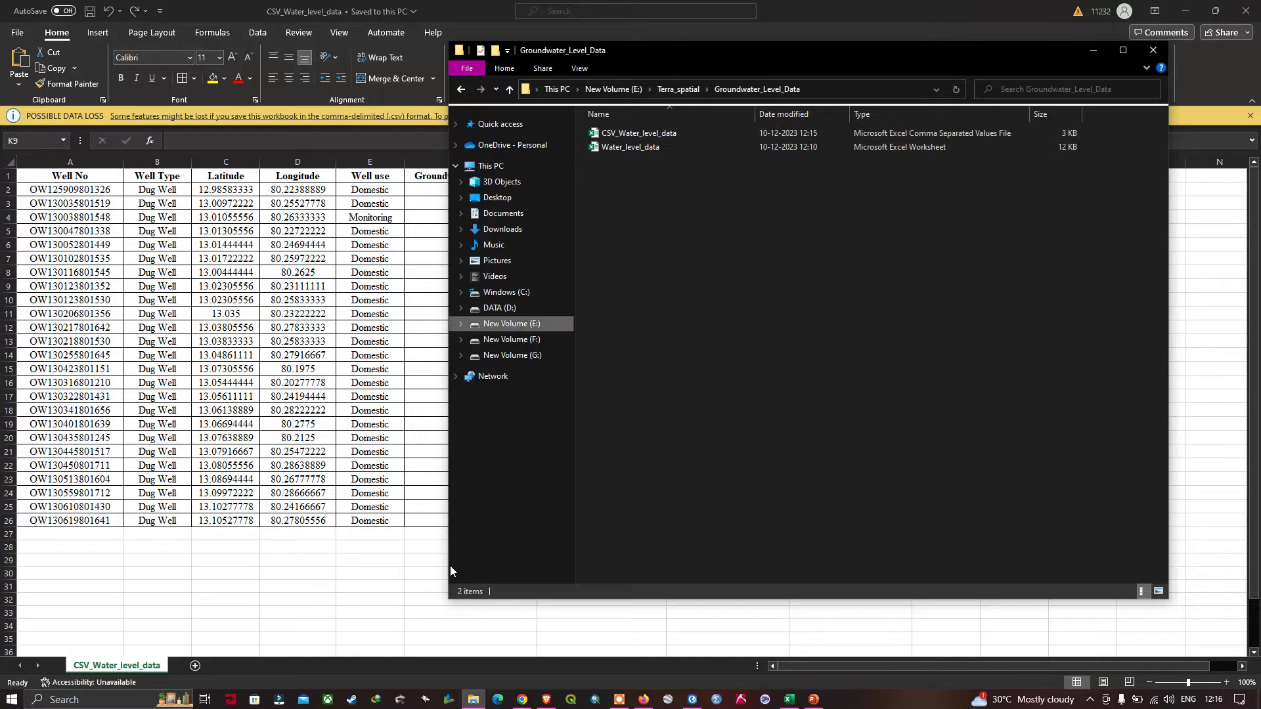
pyautogui.hotkey('alt', 'Tab')
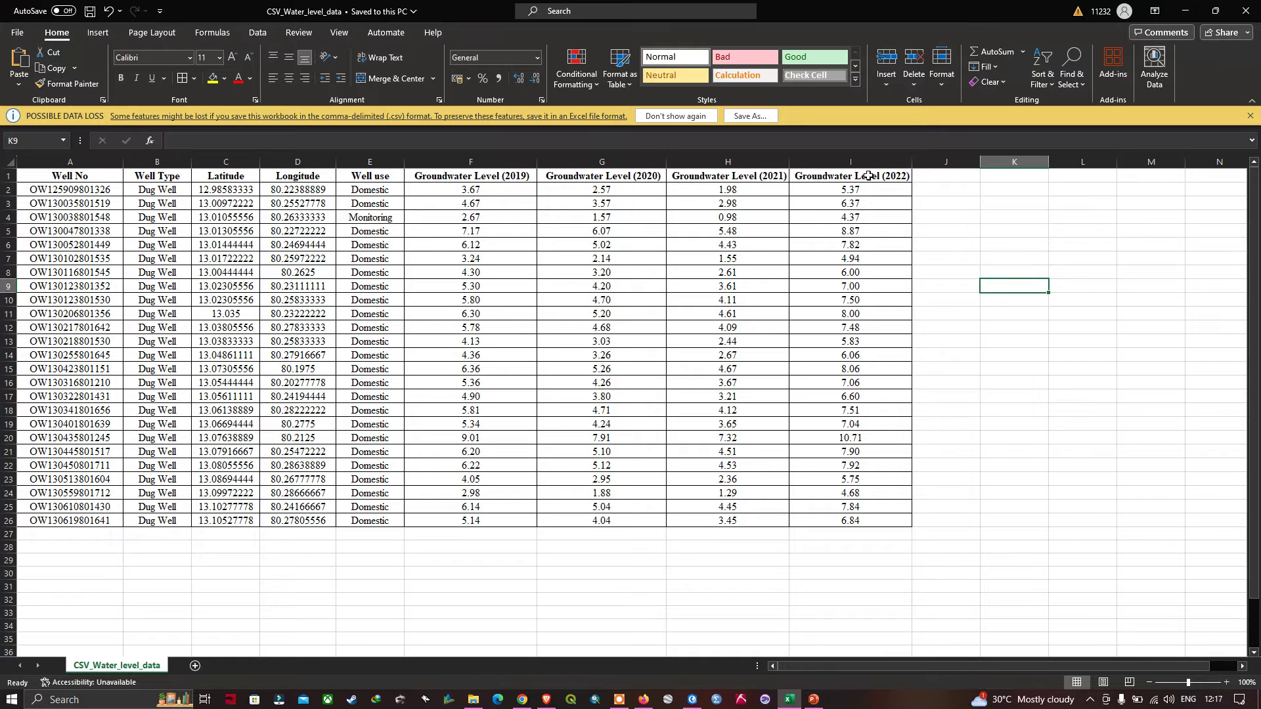
# In ArcGIS Pro, start adding XY point data with CSV_Water_level_data.csv from the Groundwater_Level_Data folder as the input table
pyautogui.click(692, 699)
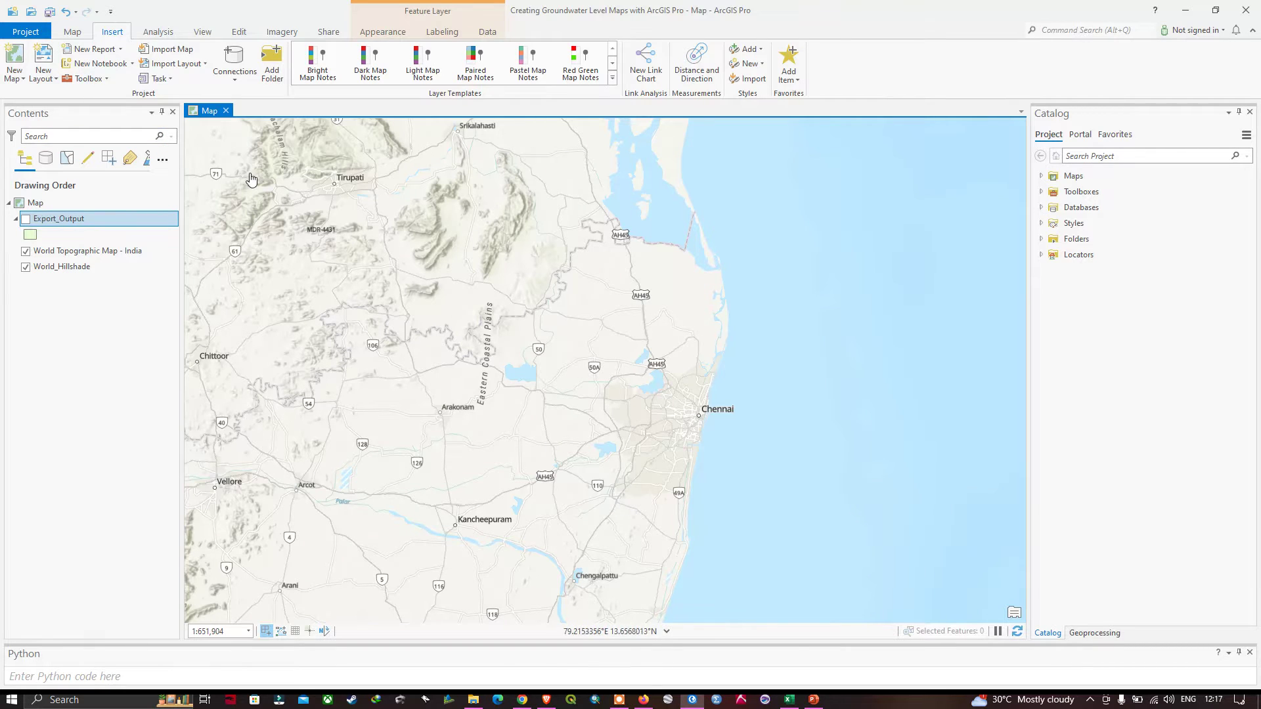
pyautogui.click(72, 32)
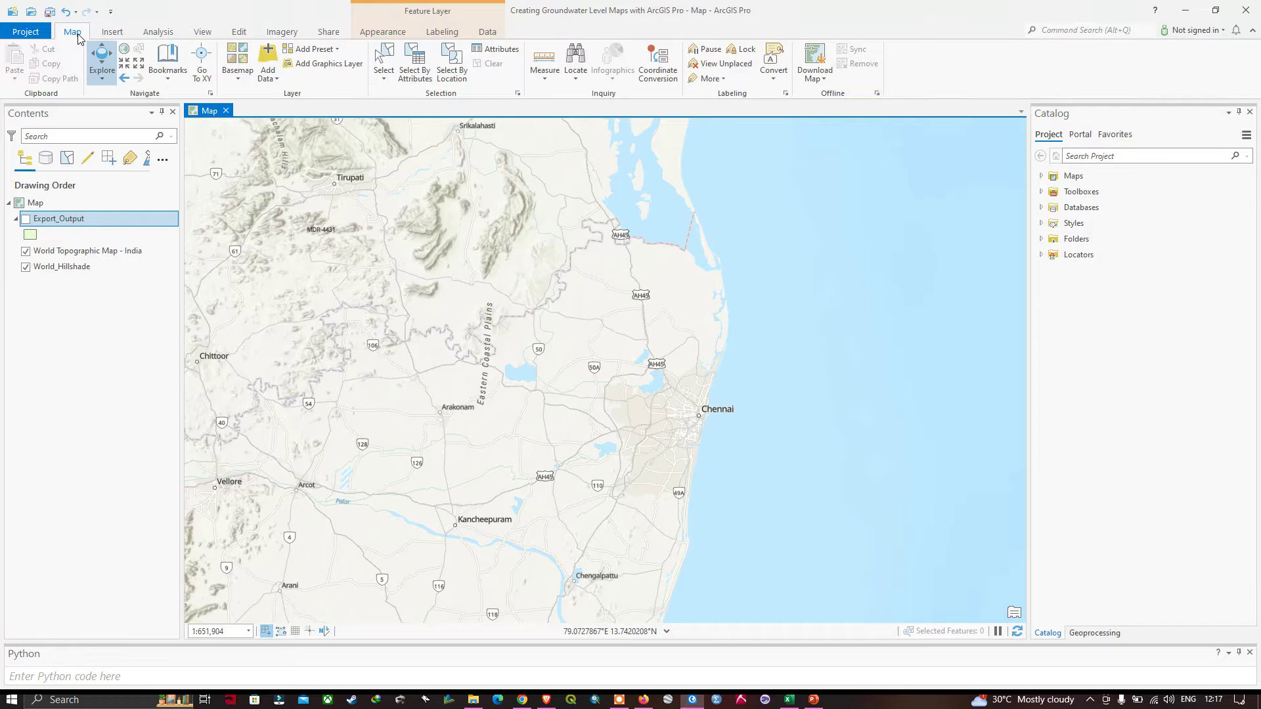
pyautogui.click(275, 80)
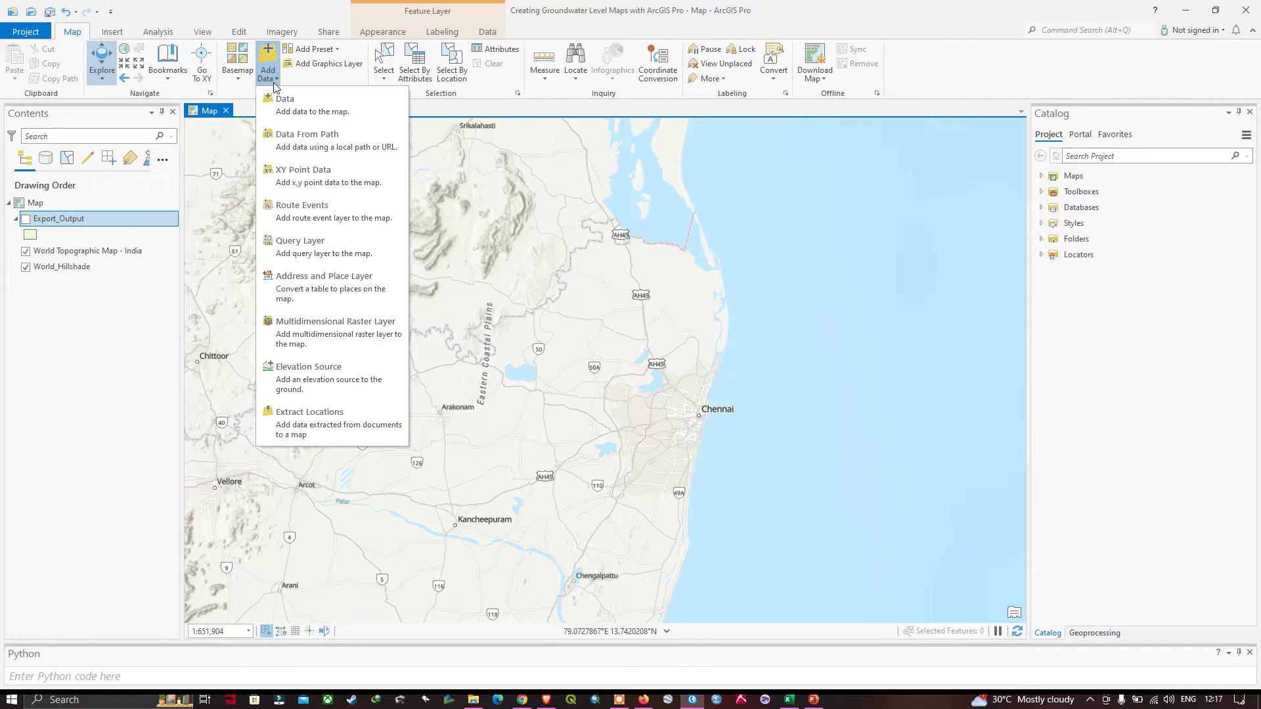
pyautogui.click(319, 174)
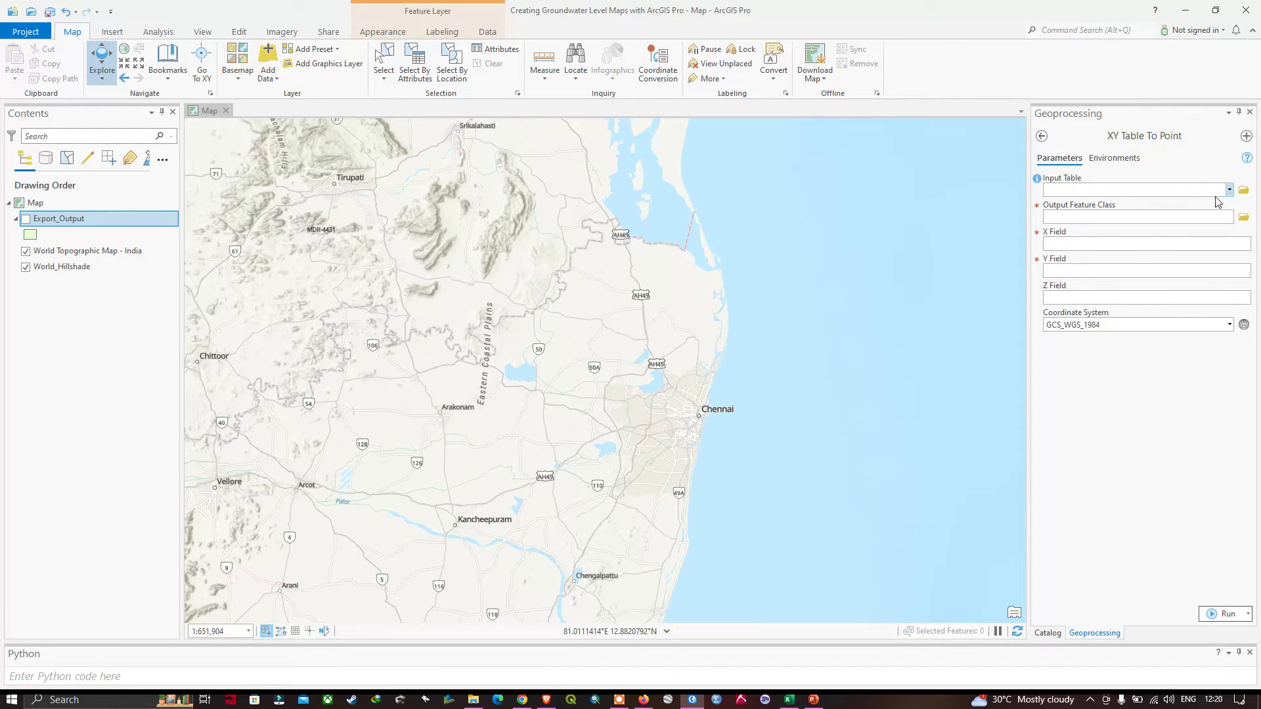
pyautogui.click(1243, 192)
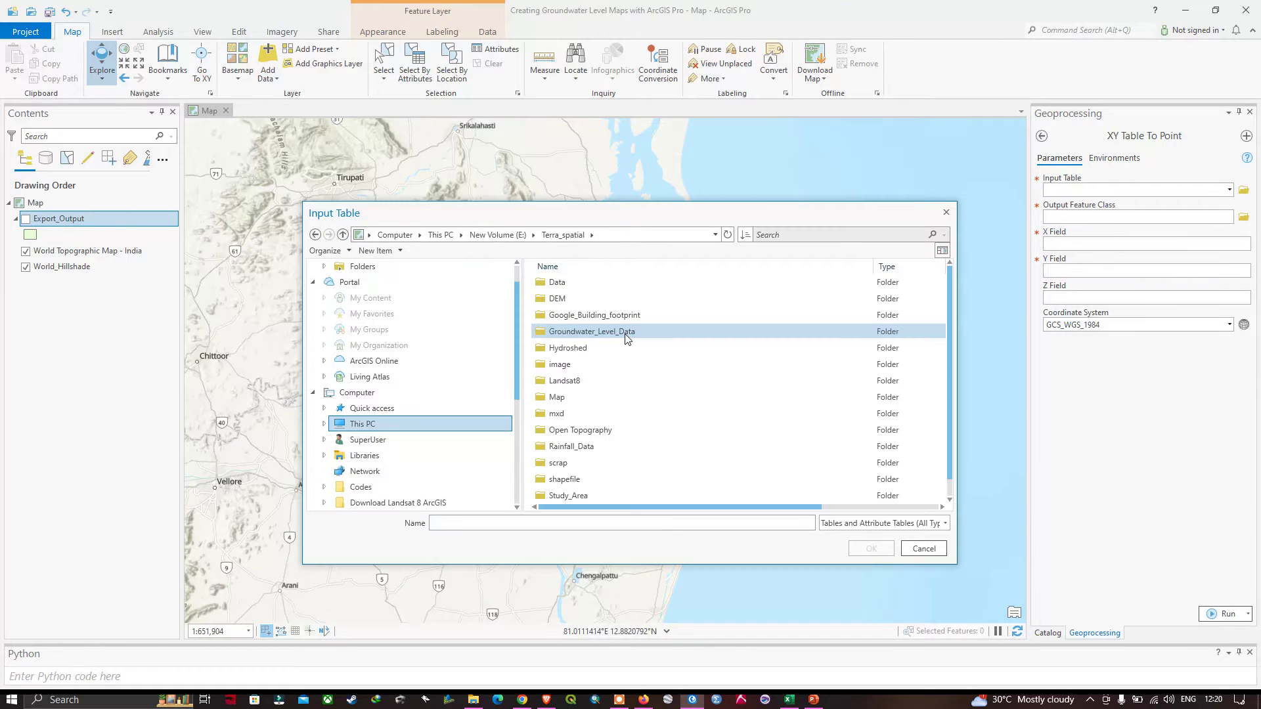
pyautogui.doubleClick(625, 336)
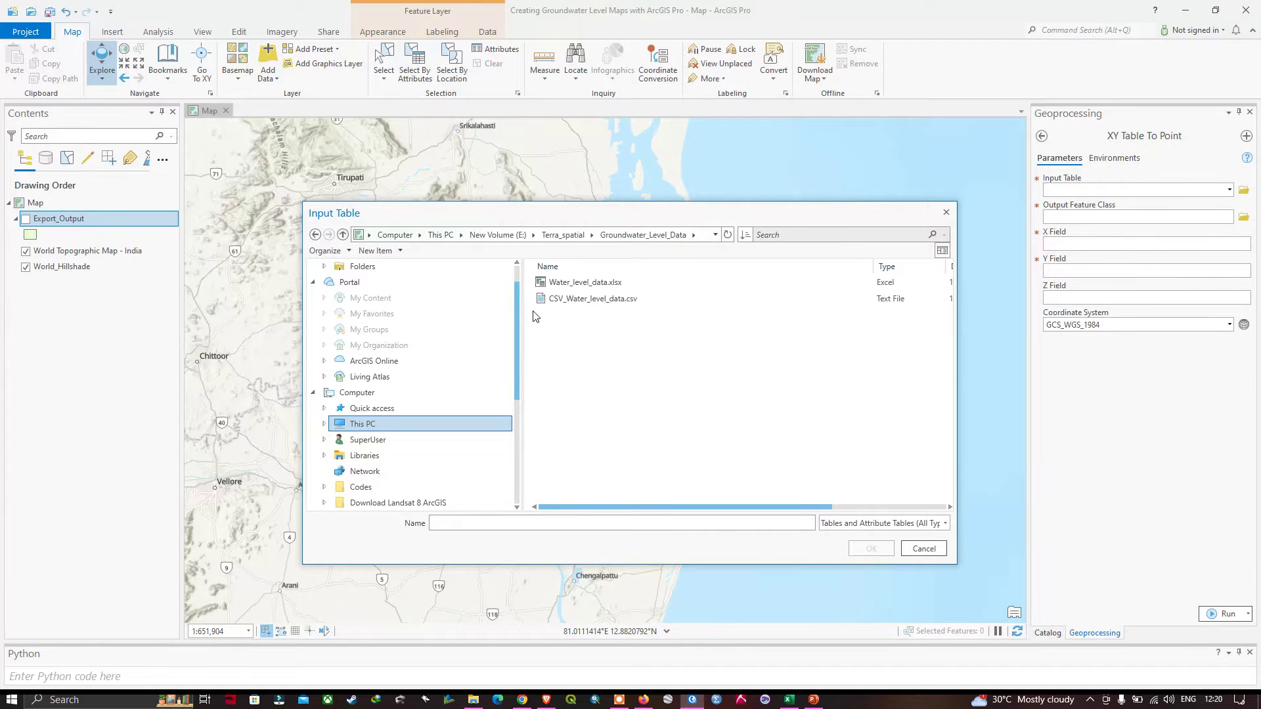
pyautogui.click(568, 299)
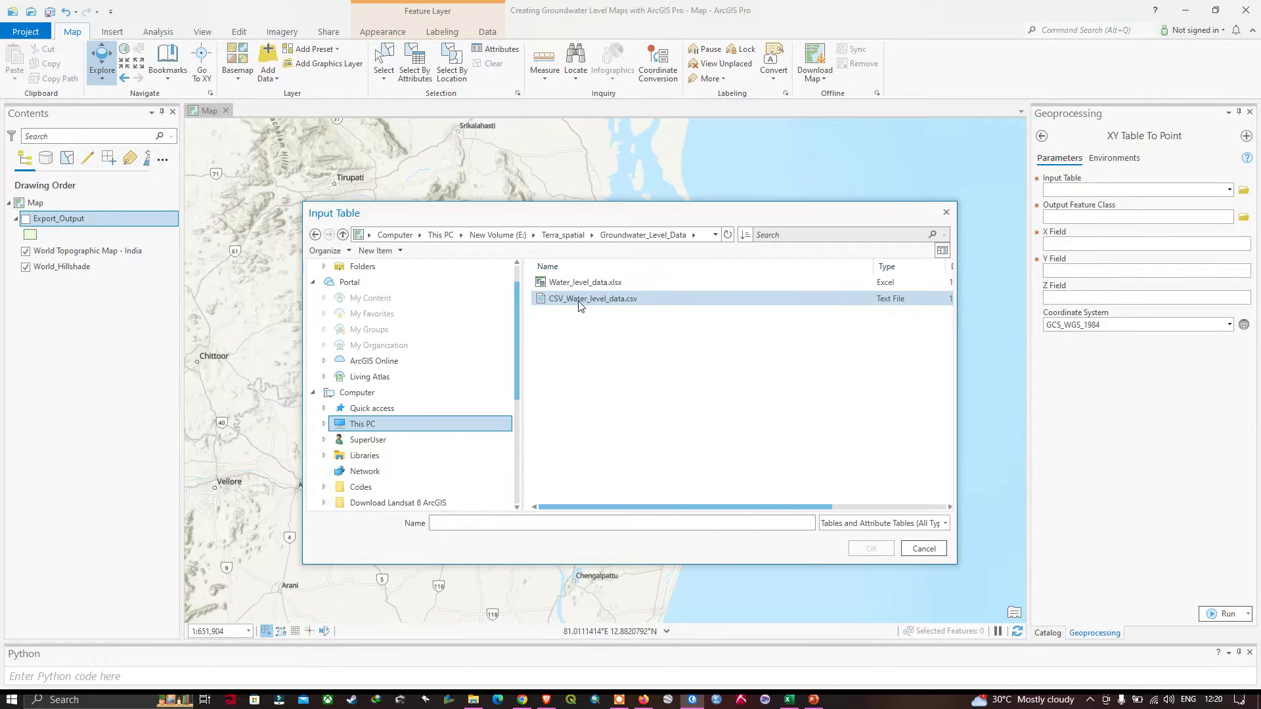
pyautogui.click(634, 300)
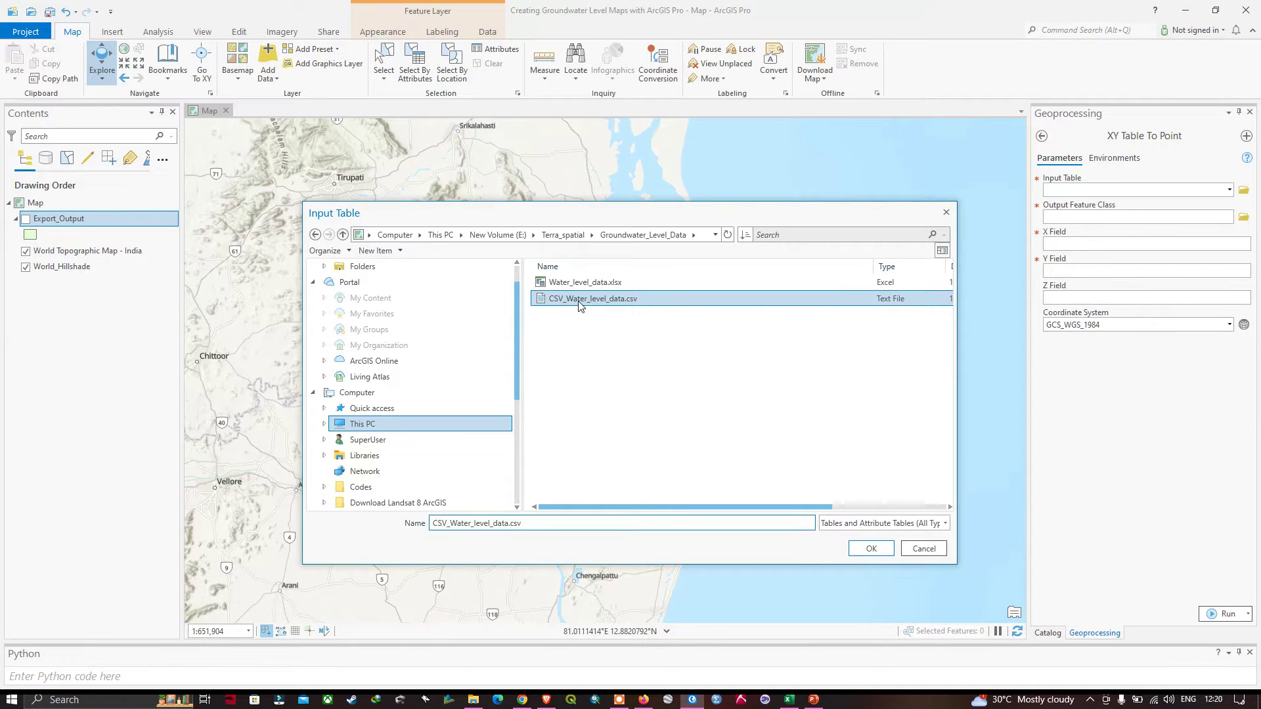
pyautogui.click(867, 551)
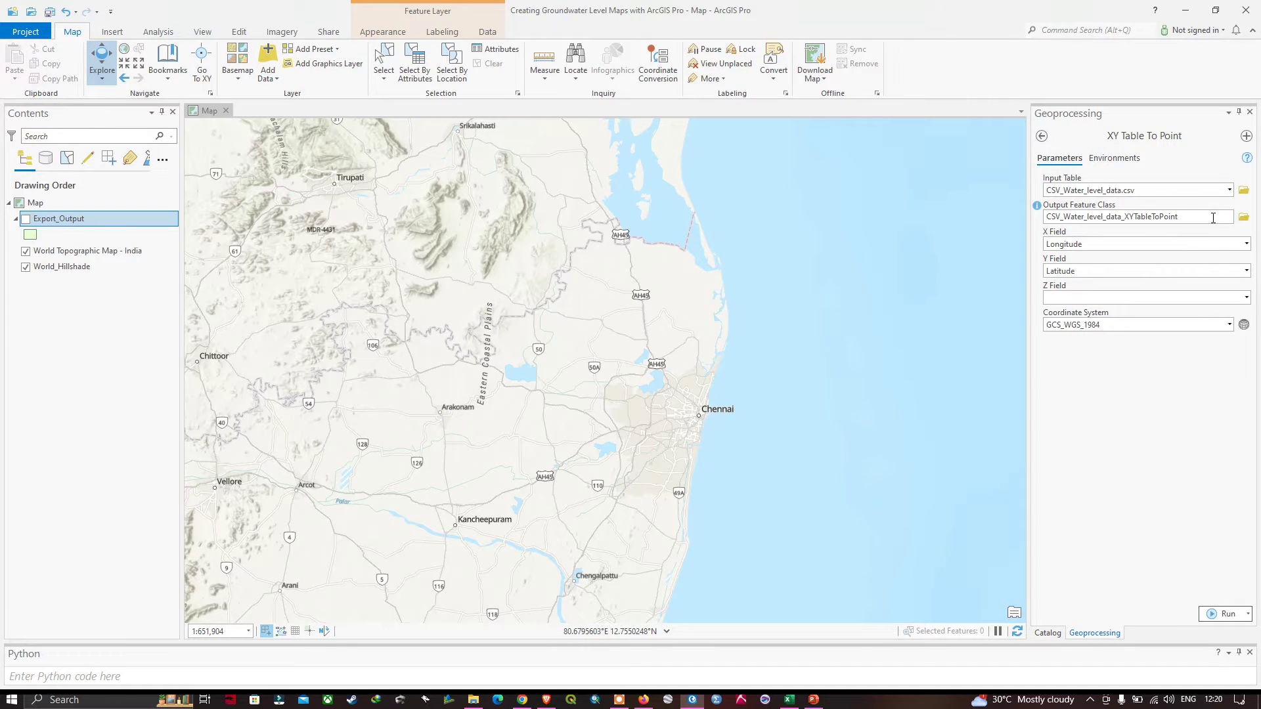
# Set the output feature class to Groundwater_level_data in the Groundwater_Level_Data folder
pyautogui.click(1243, 221)
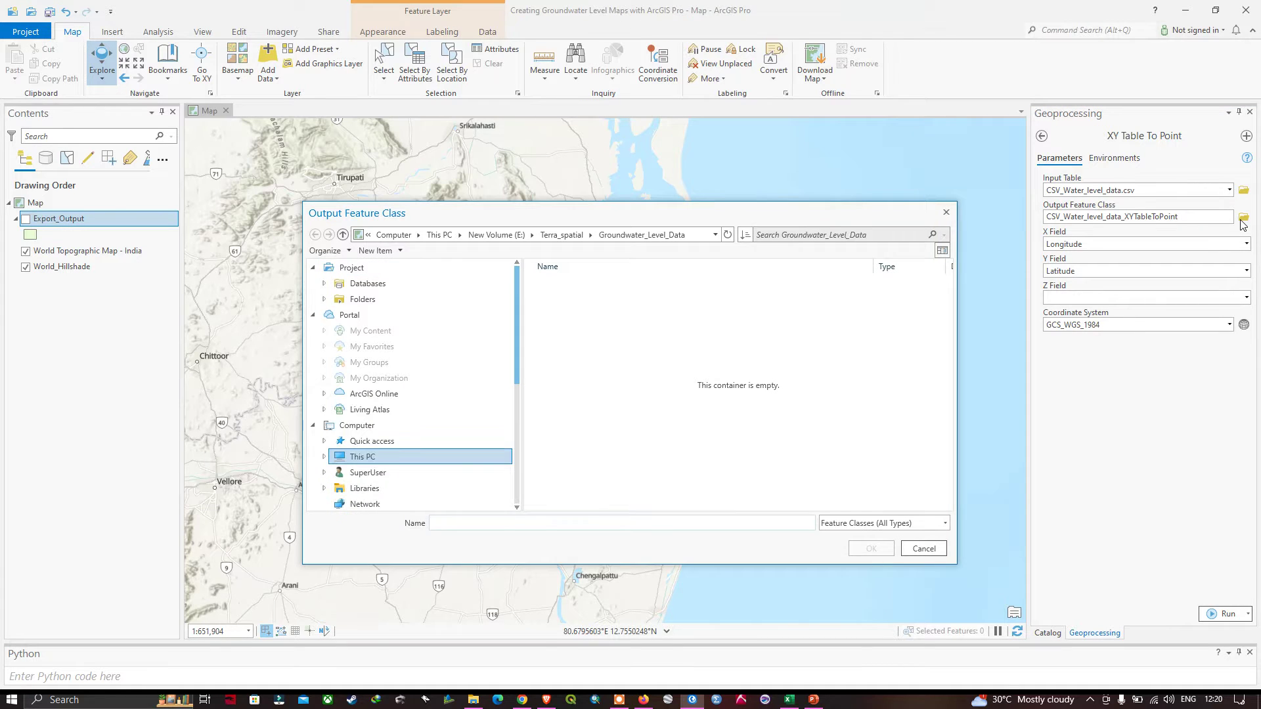
pyautogui.click(677, 525)
pyautogui.write('Groundwater_level_data')
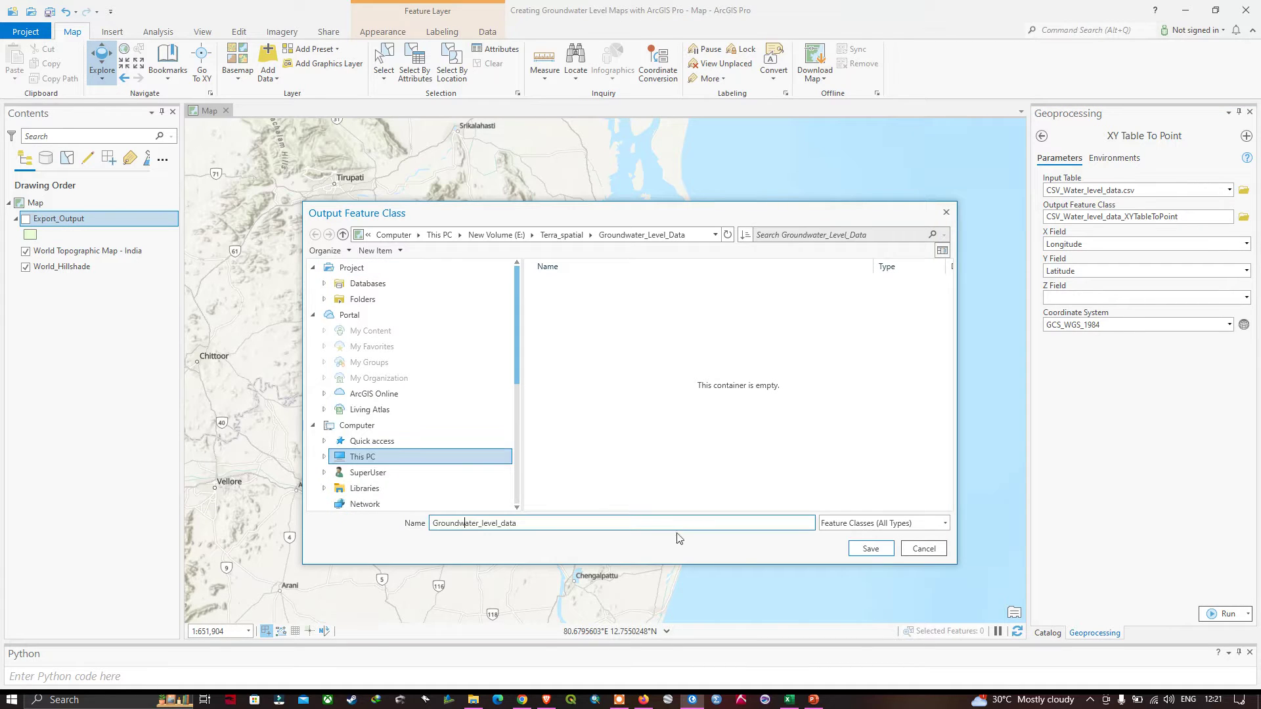
pyautogui.click(872, 549)
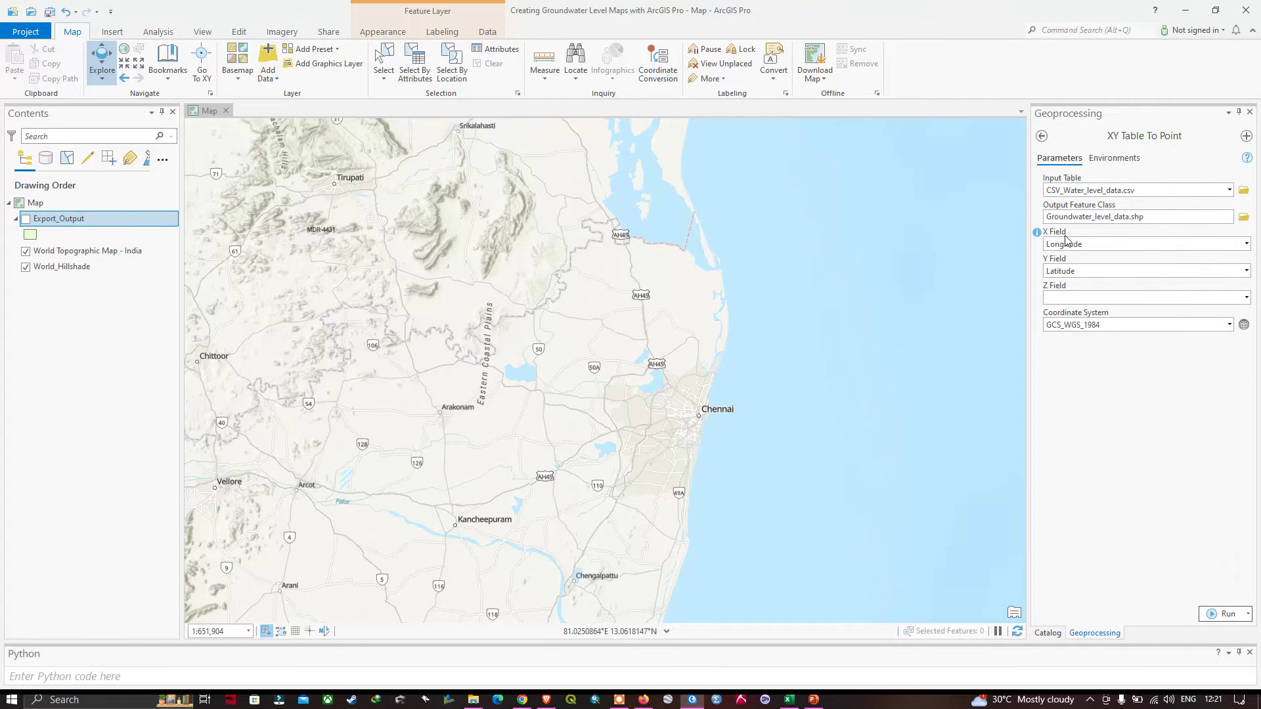
# Assign Longitude as the X field, Latitude as the Y field and Groundwater Level (2019) as the Z field
pyautogui.click(1246, 245)
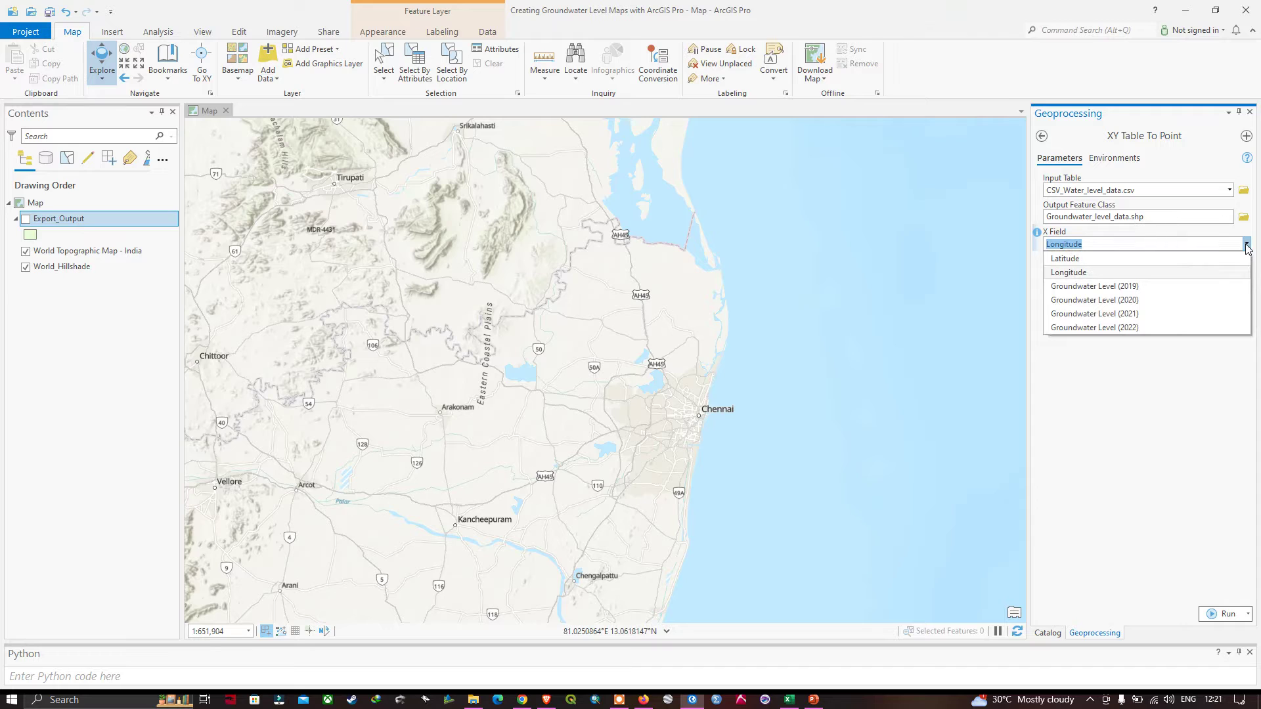
pyautogui.click(1074, 273)
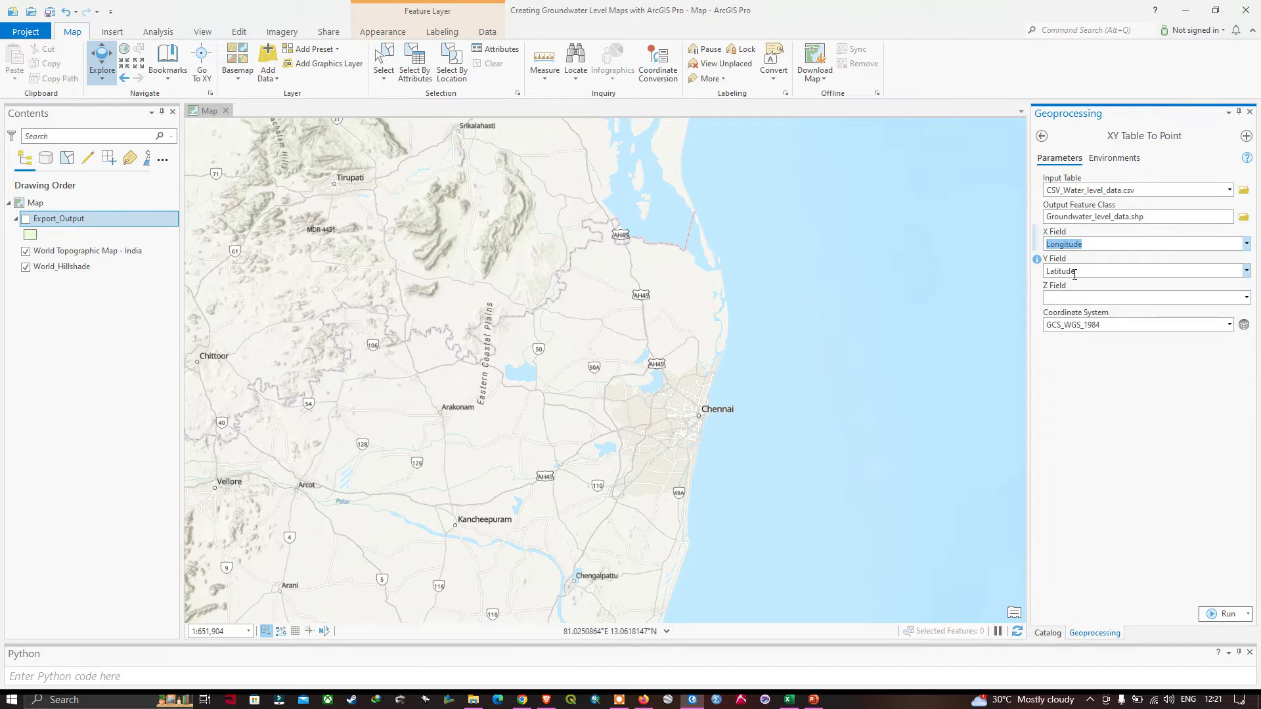
pyautogui.click(1252, 272)
pyautogui.click(1253, 275)
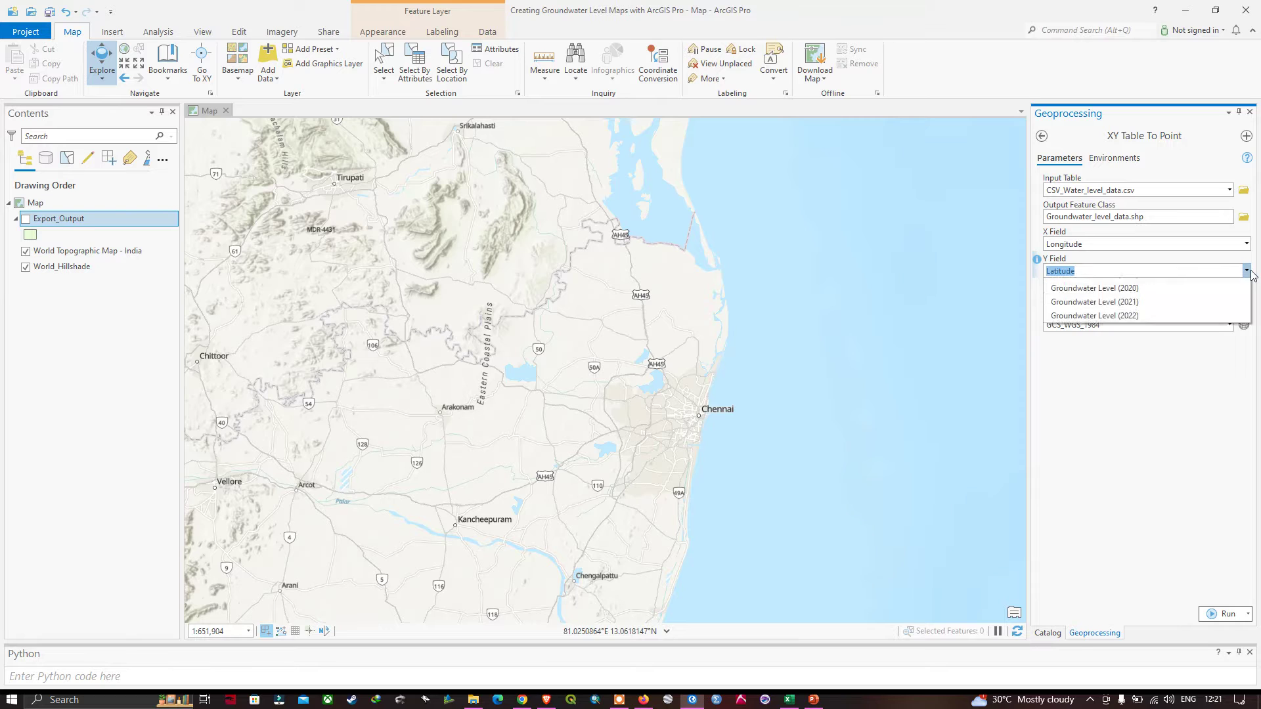
pyautogui.click(1084, 291)
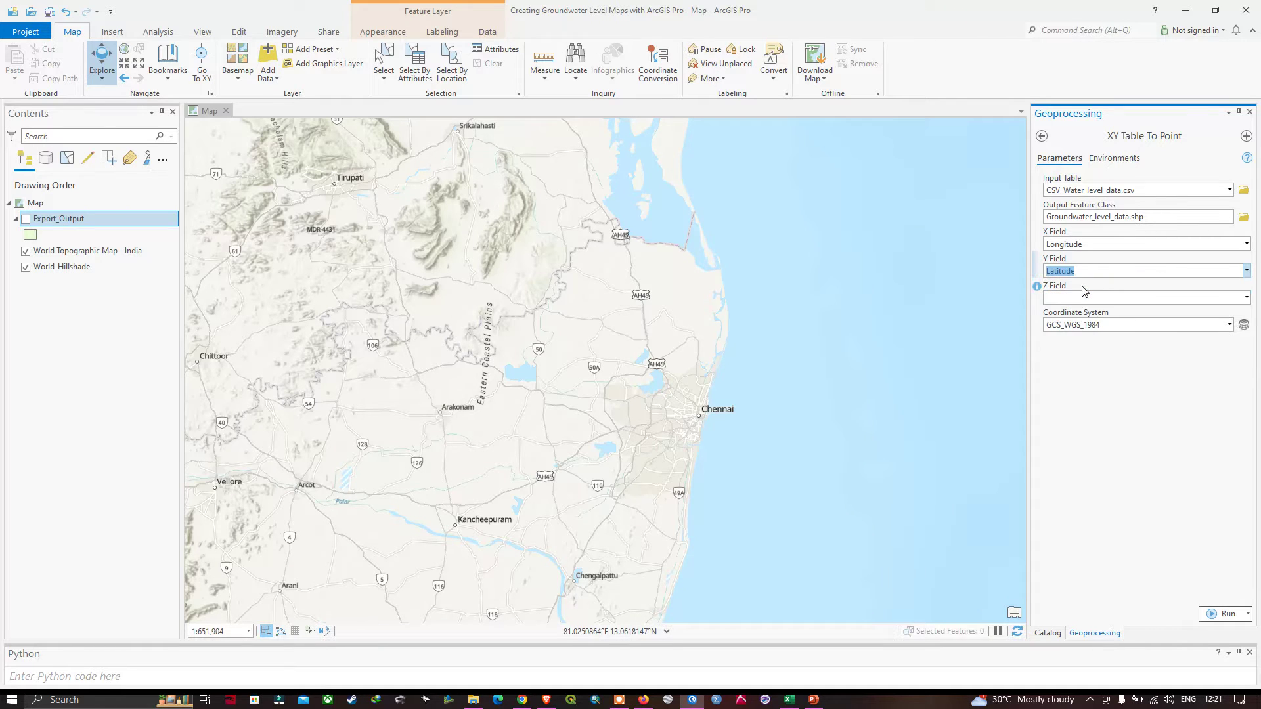
pyautogui.click(1246, 297)
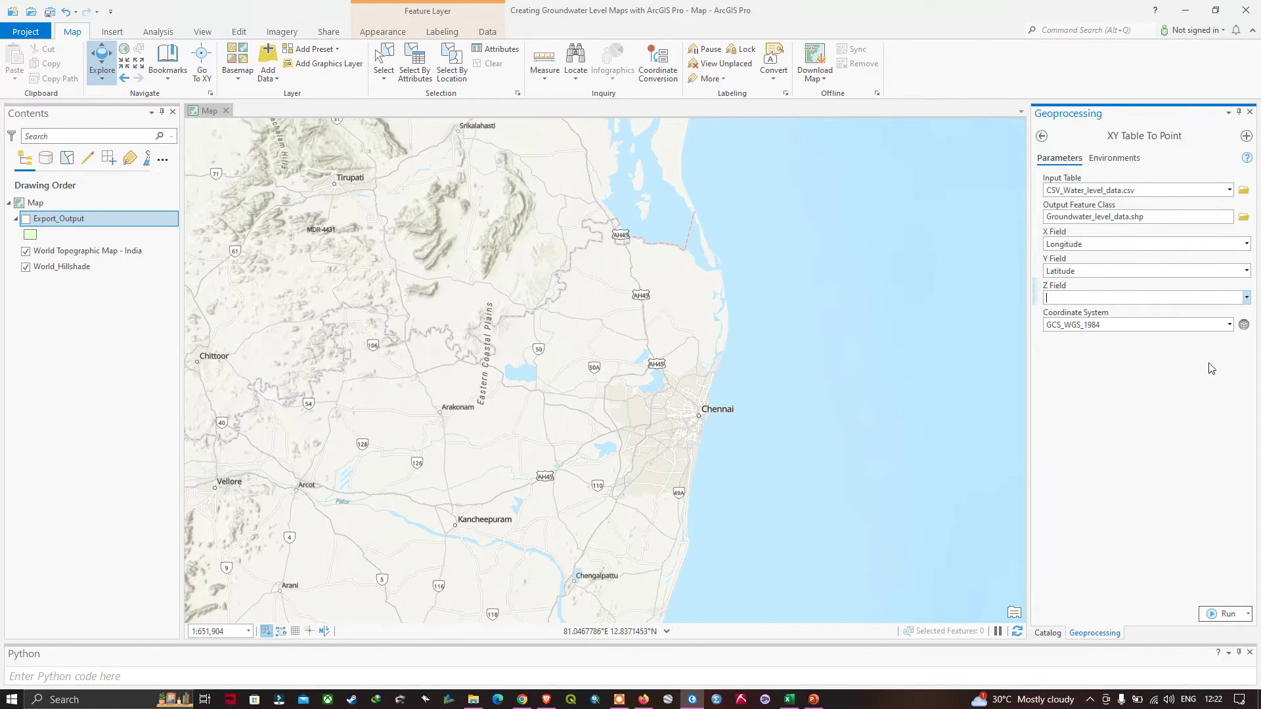
pyautogui.click(1245, 298)
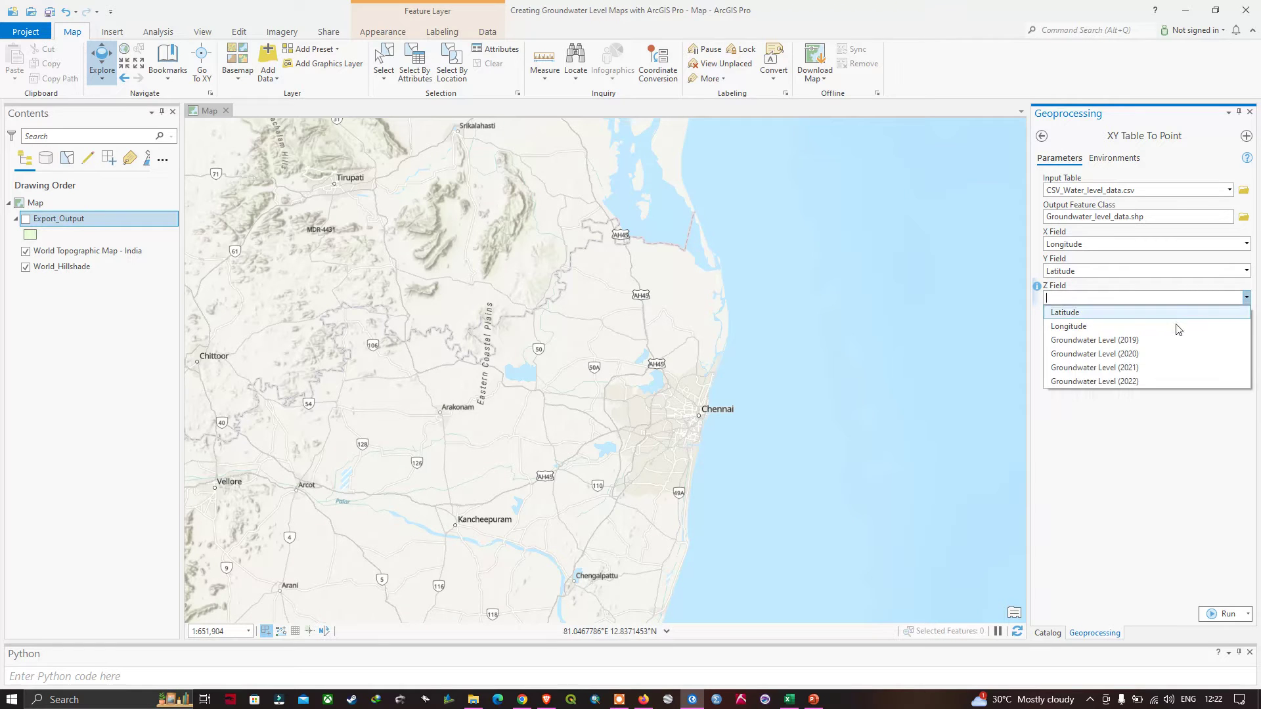
pyautogui.click(1128, 341)
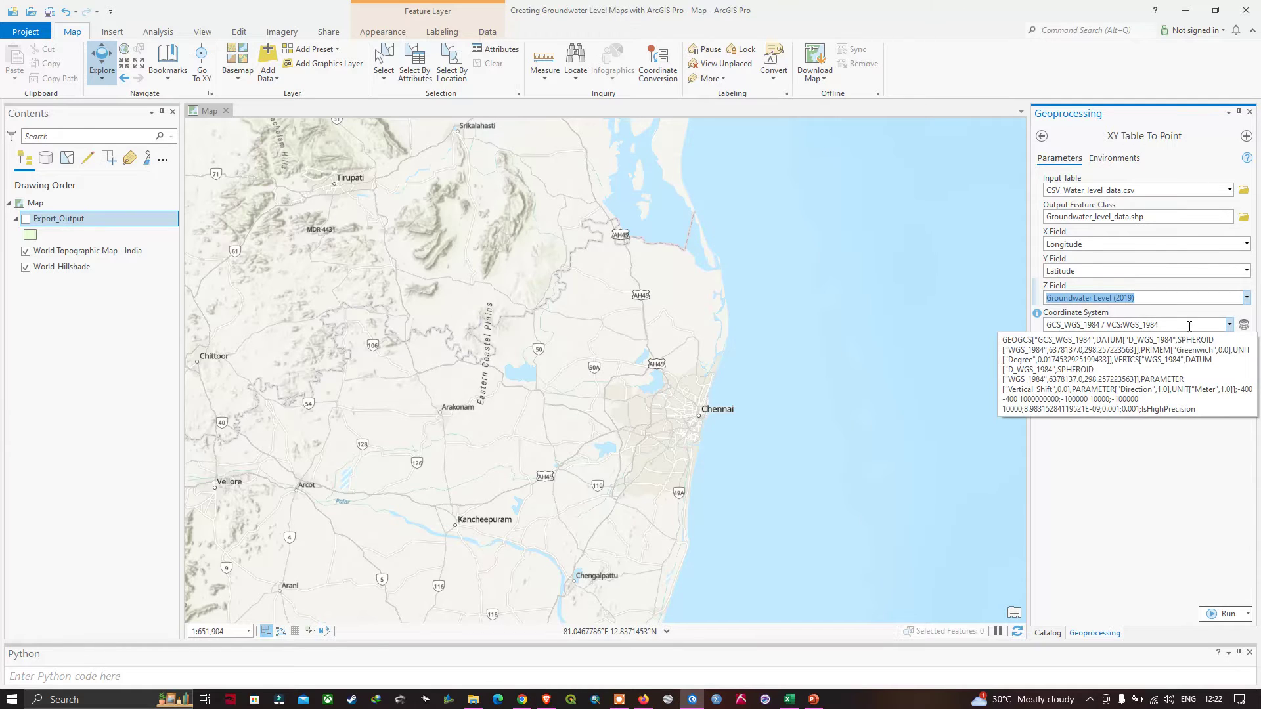
# Accept WGS 1984 as the coordinate system and run XY Table To Point to plot the wells around Chennai
pyautogui.click(1244, 325)
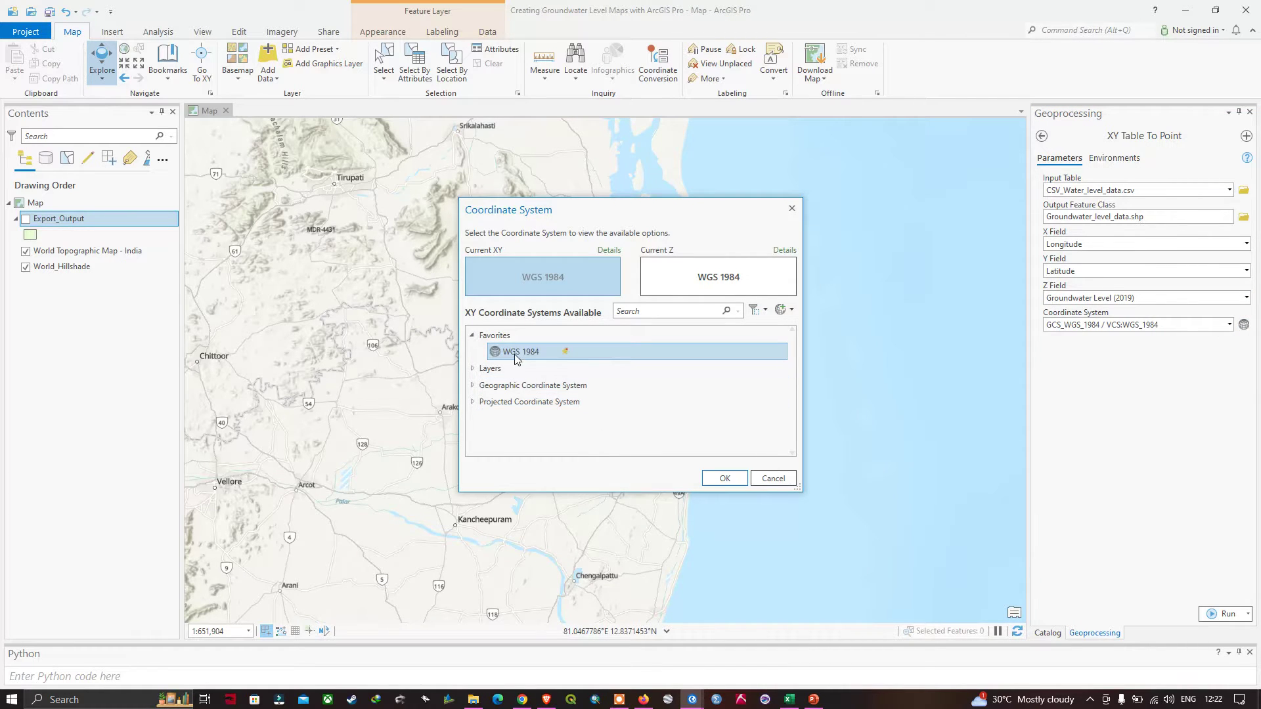
pyautogui.click(725, 478)
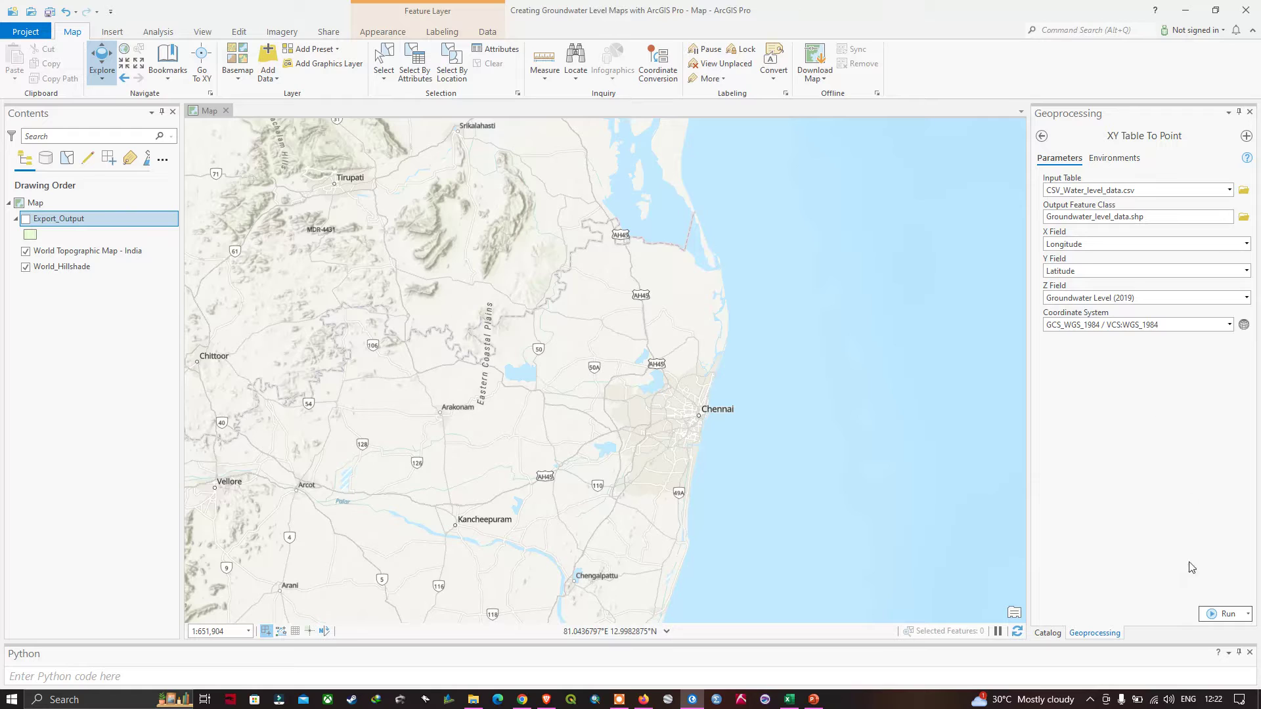
pyautogui.click(1220, 615)
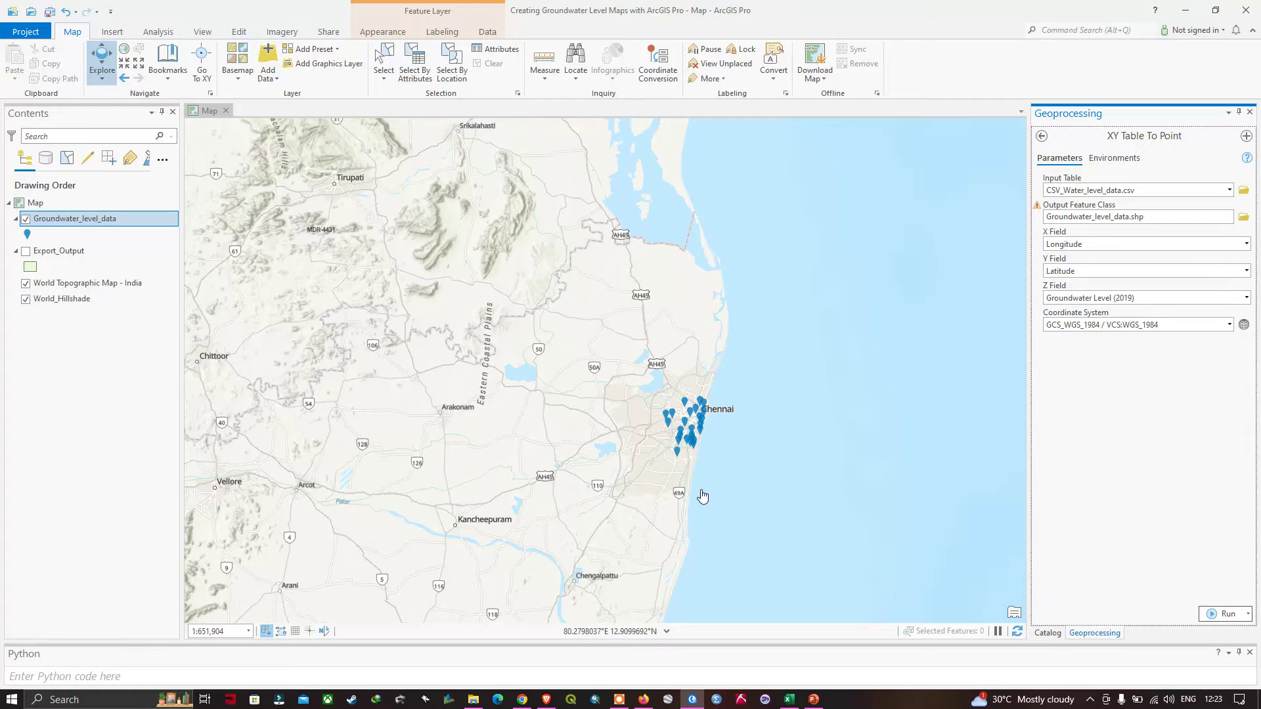
pyautogui.scroll(1, 690, 440)
pyautogui.scroll(3, 691, 440)
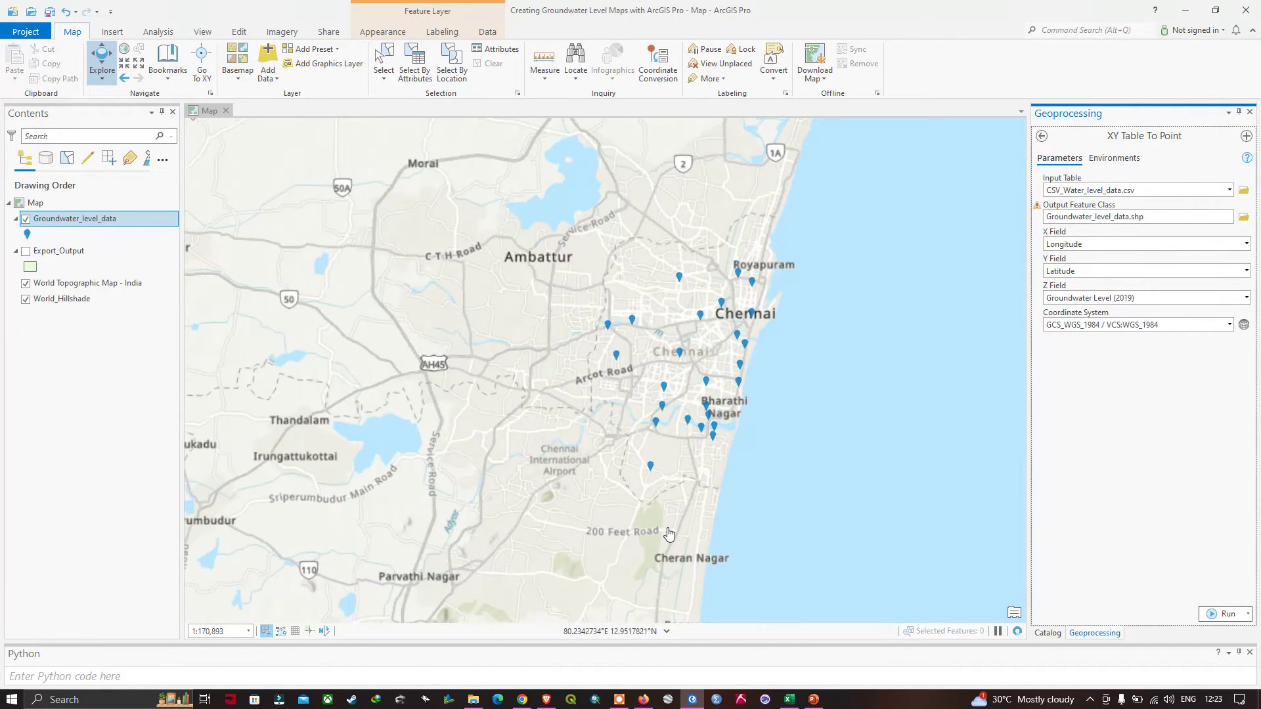
# Start exporting the features of the Groundwater_level_data layer, keeping that layer as the input features
pyautogui.moveTo(667, 535); pyautogui.dragTo(644, 514)
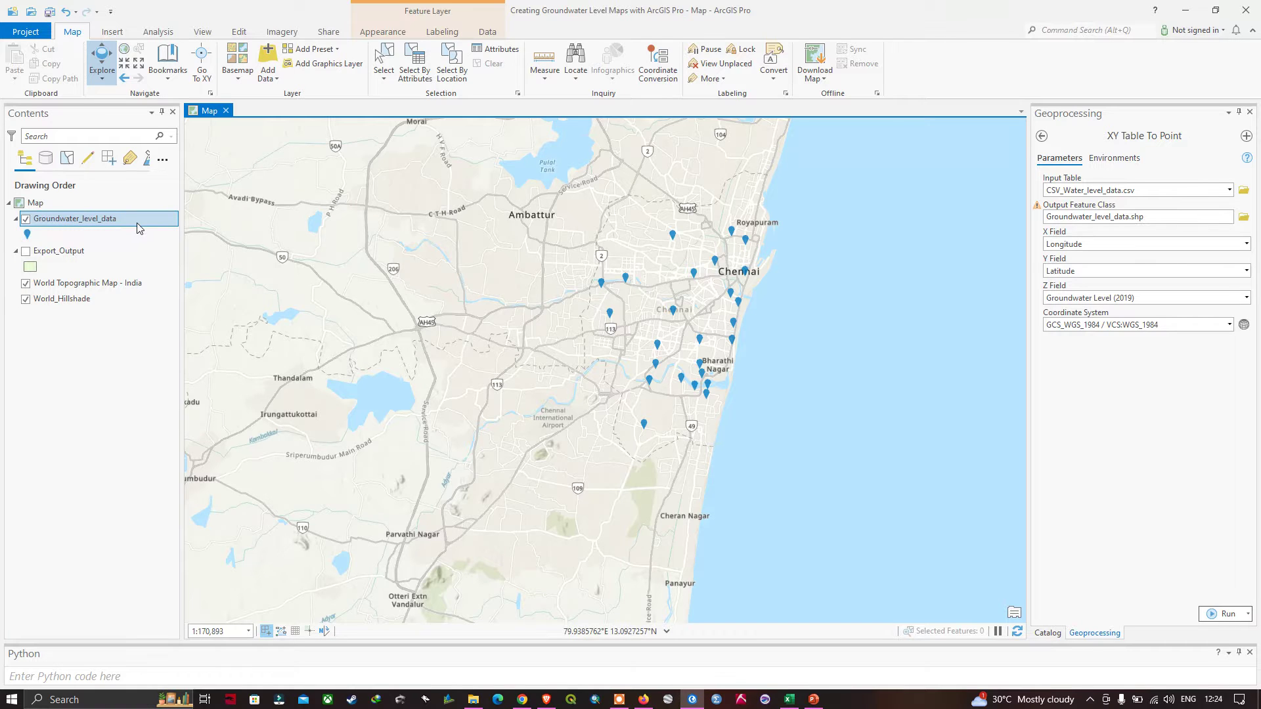
pyautogui.rightClick(83, 223)
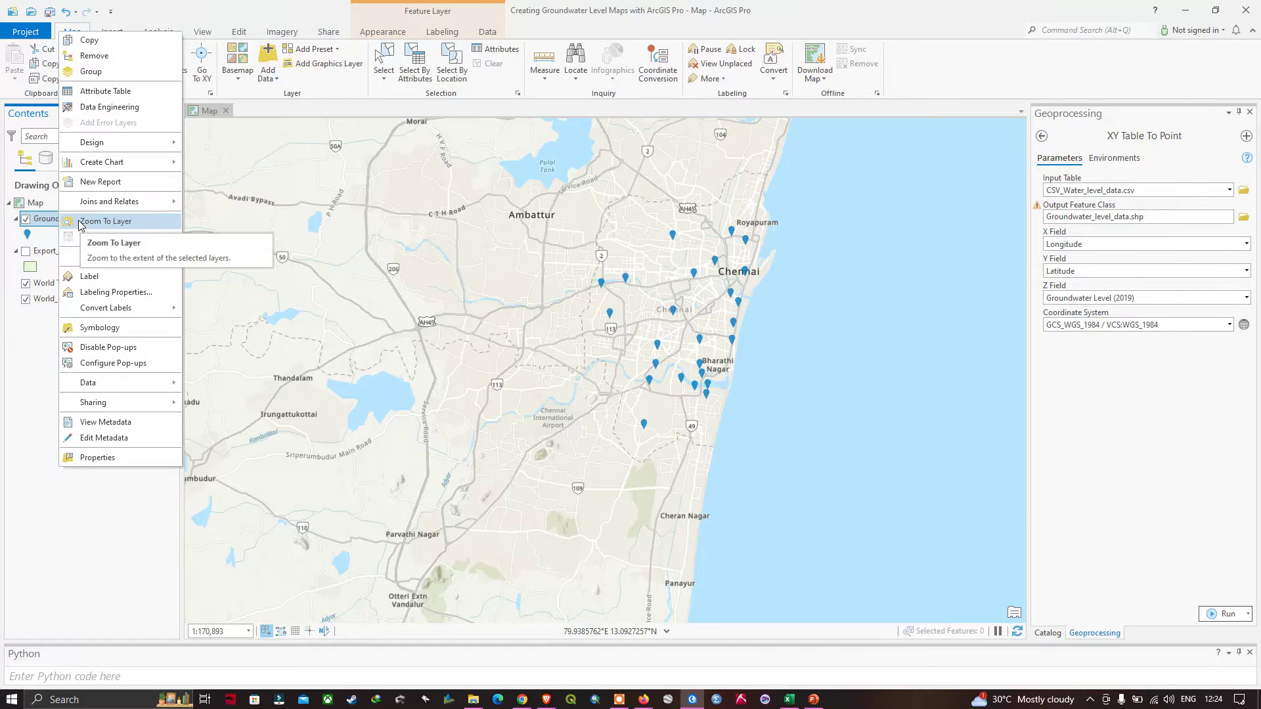
pyautogui.rightClick(107, 220)
pyautogui.moveTo(214, 568)
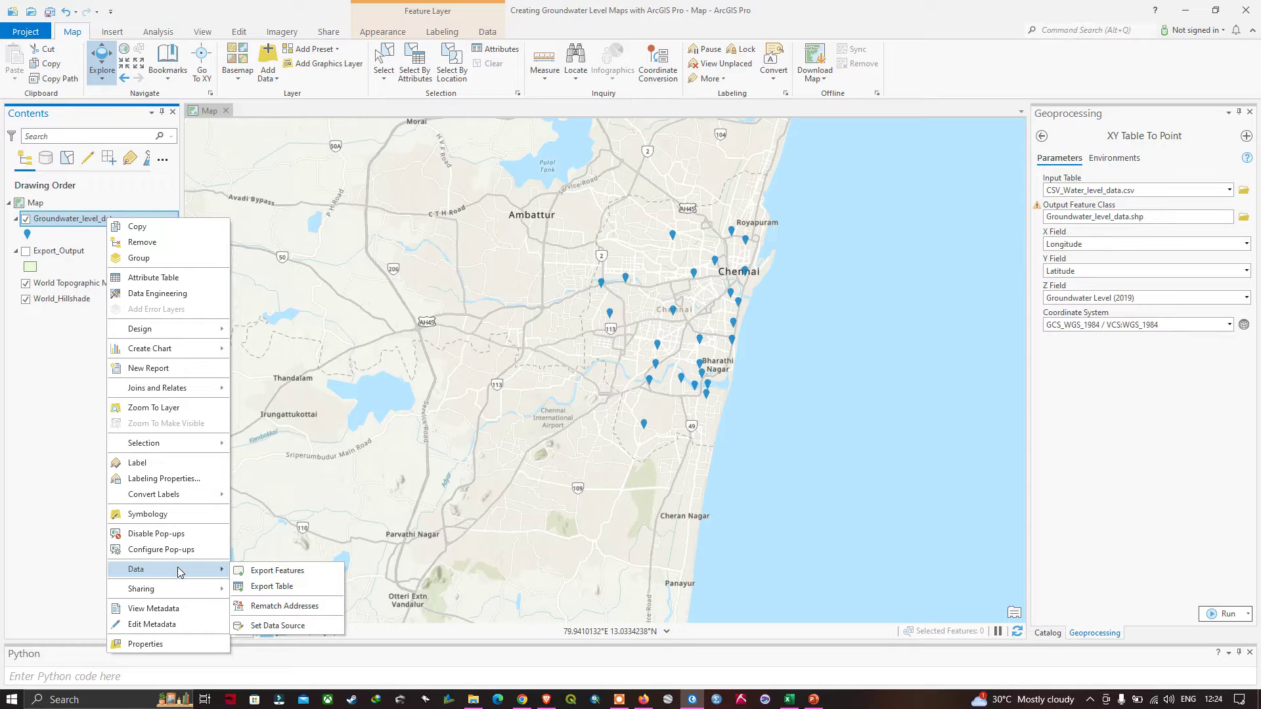
pyautogui.click(287, 573)
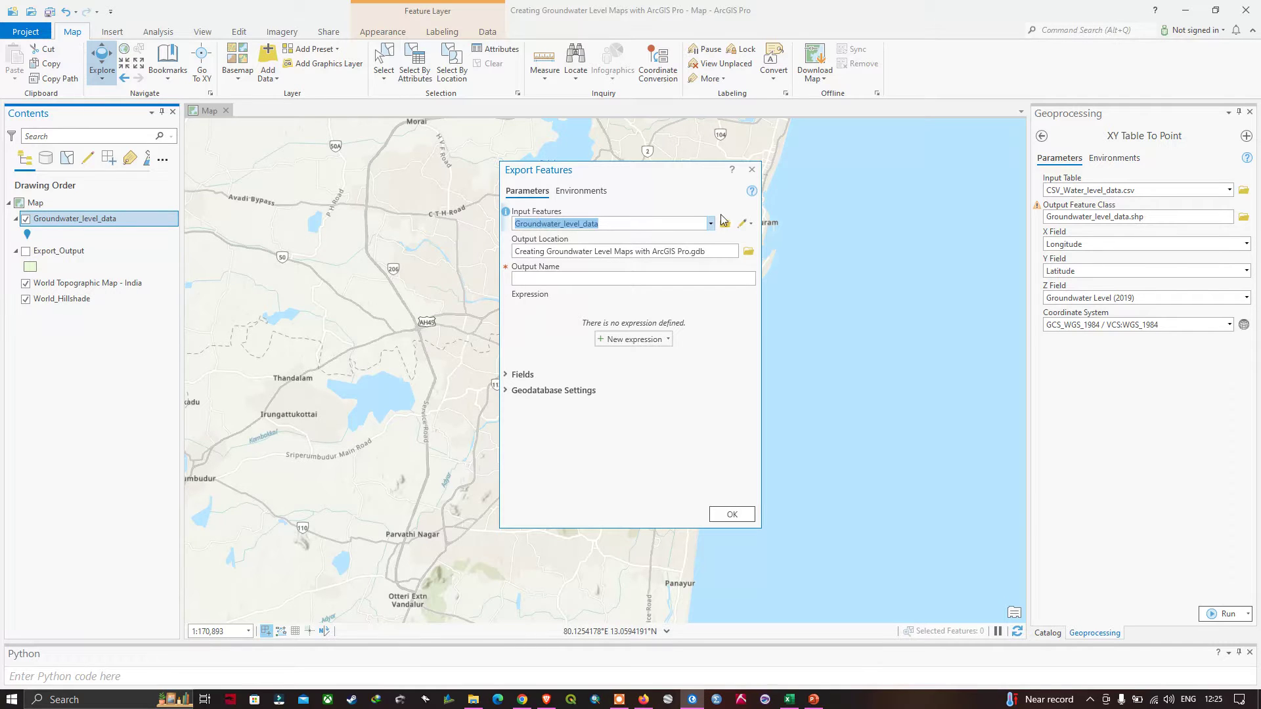
pyautogui.click(598, 224)
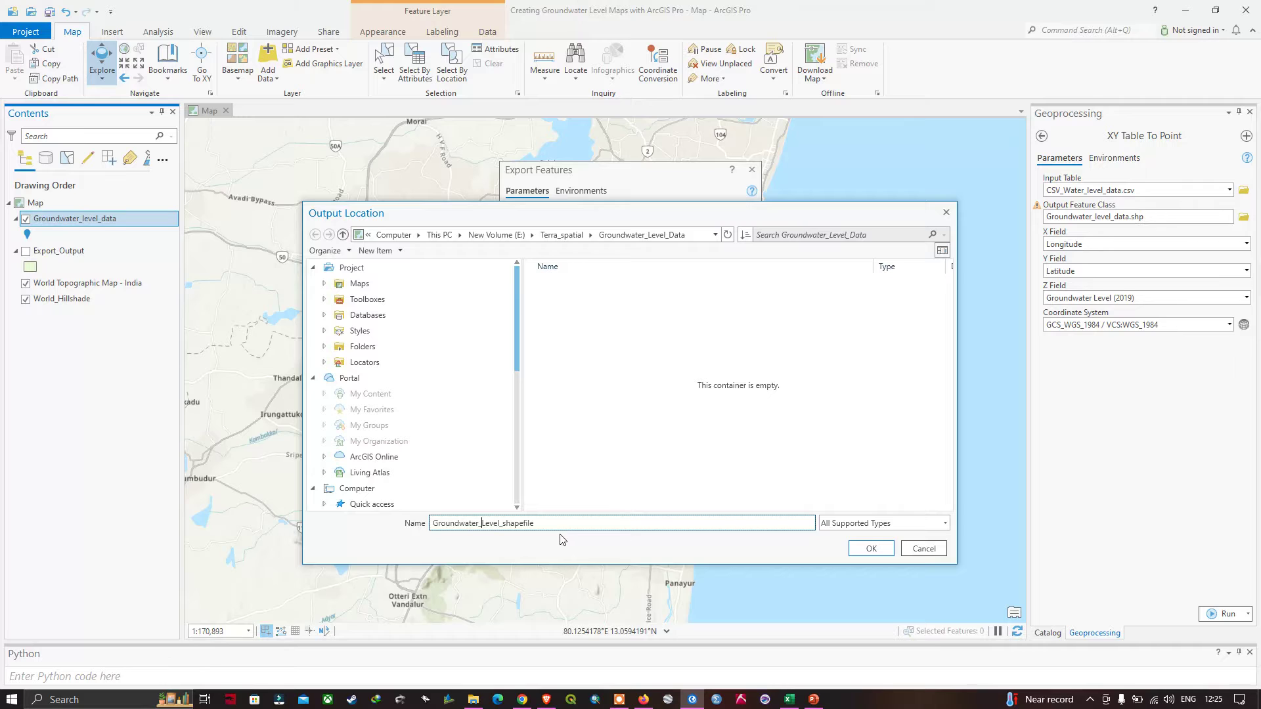
# Set the export's output location to the Groundwater_Level_Data folder inside Terra_spatial
pyautogui.click(481, 525)
pyautogui.click(861, 550)
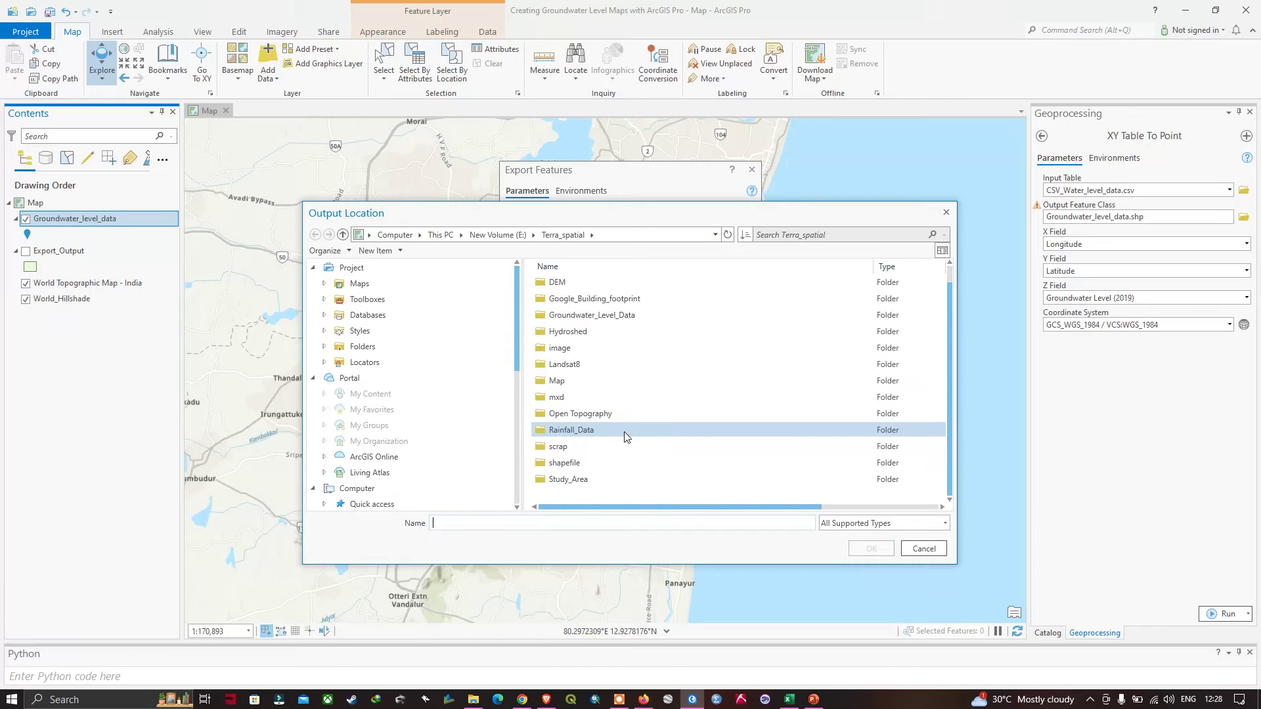
pyautogui.click(609, 318)
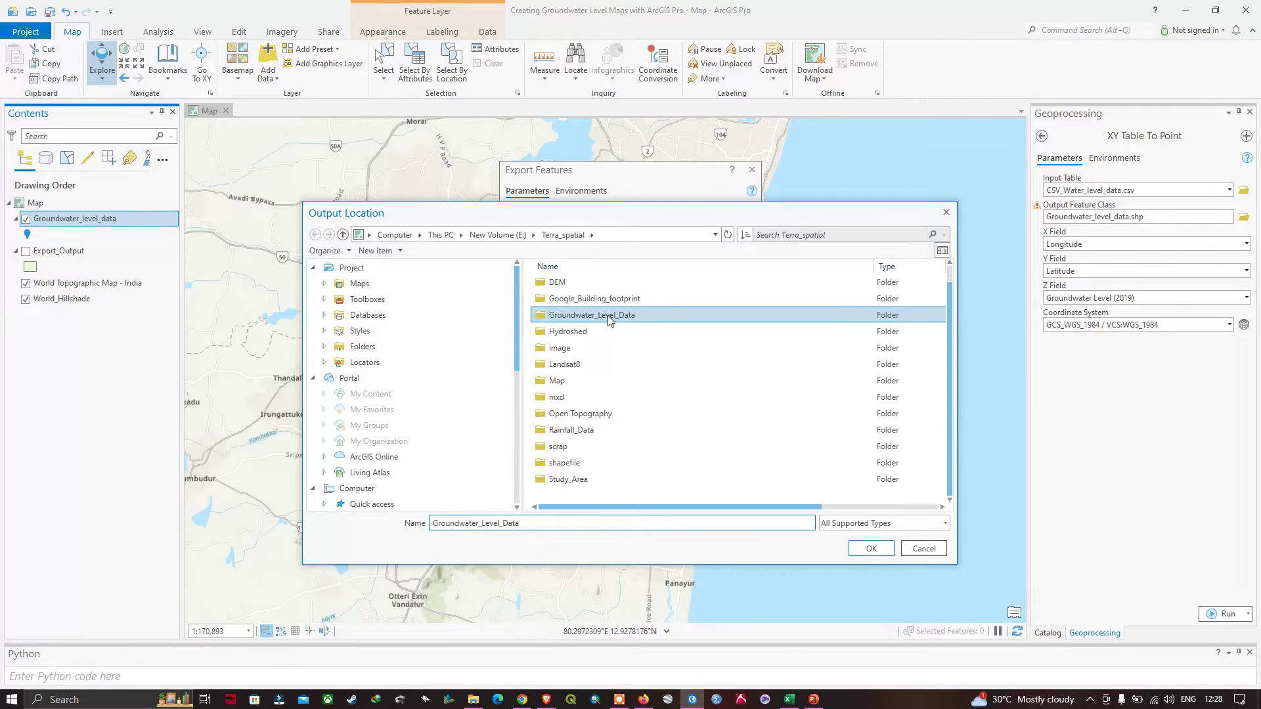
pyautogui.click(872, 549)
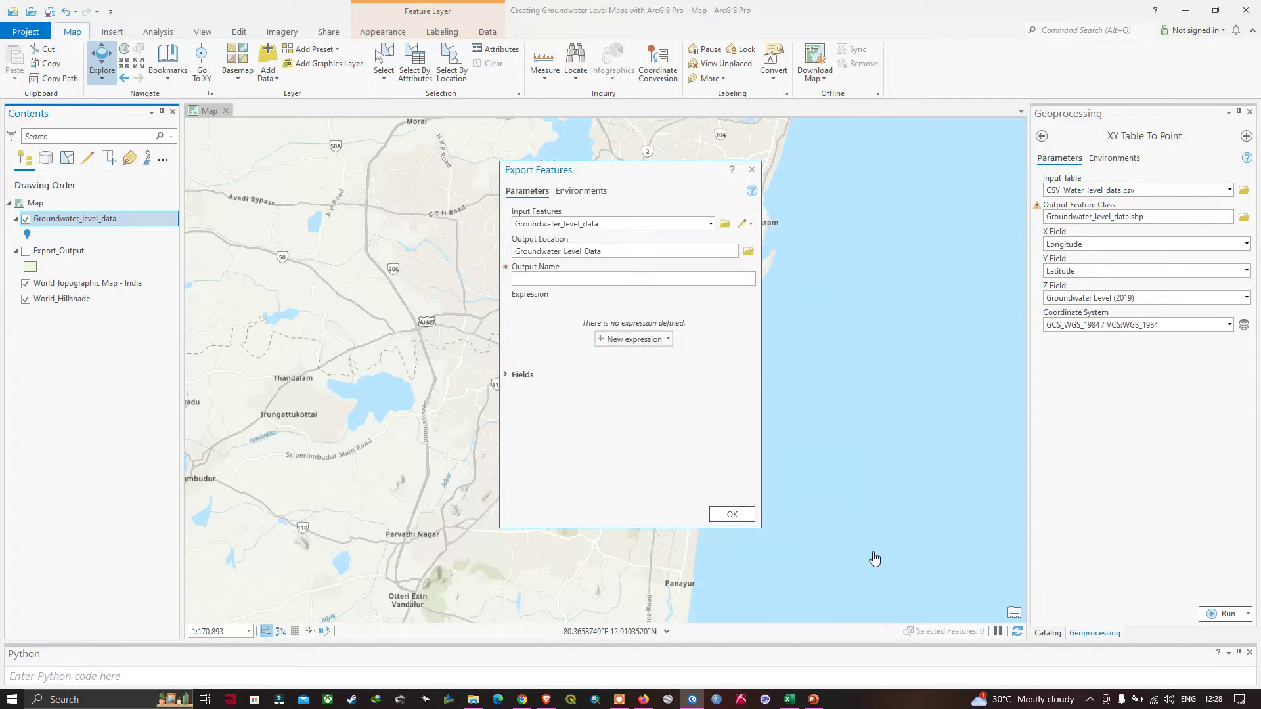
# Name the output GWL_shapefile, run the export, and hide the original Groundwater_level_data layer
pyautogui.click(534, 277)
pyautogui.write('GWL_shapefile')
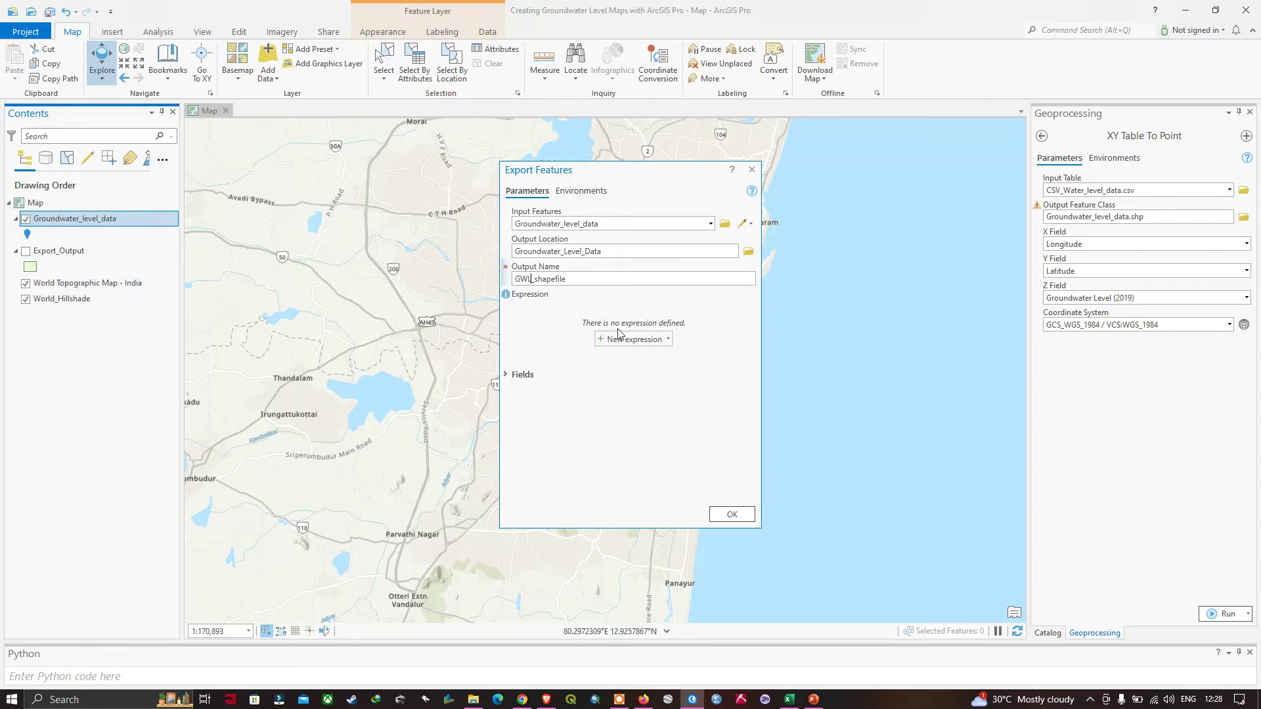
pyautogui.click(735, 514)
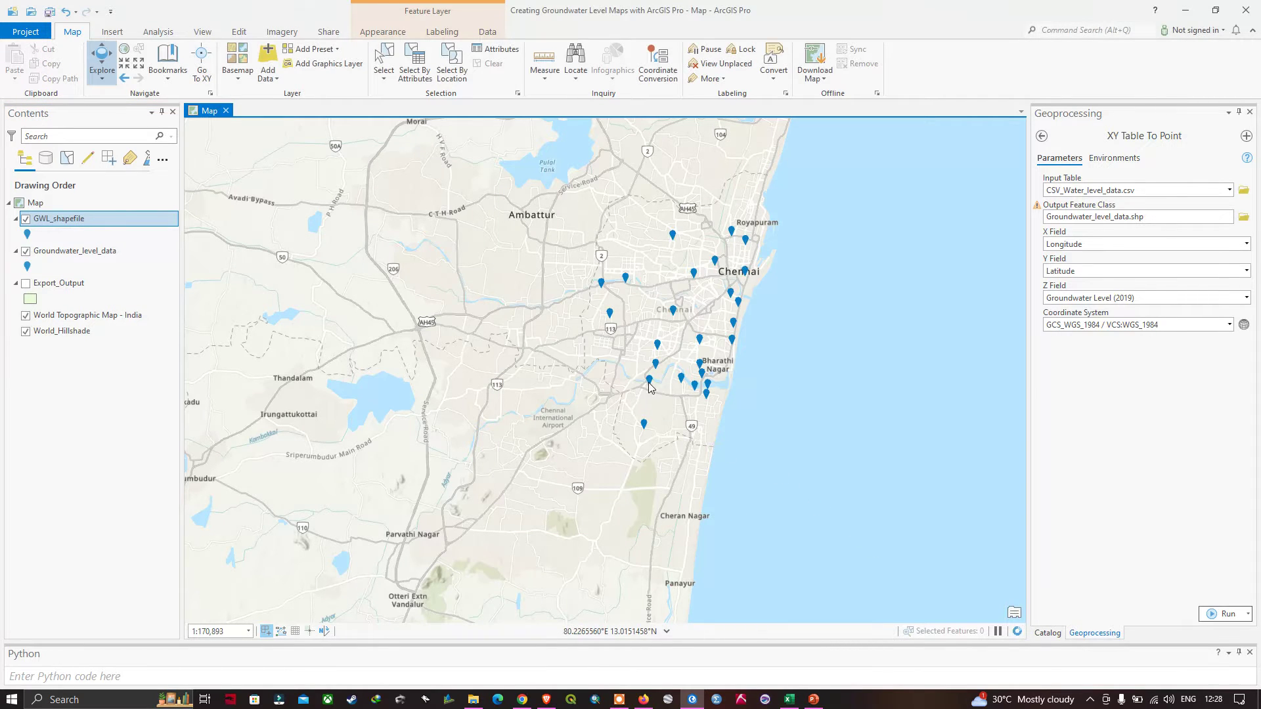
pyautogui.click(58, 221)
pyautogui.click(26, 252)
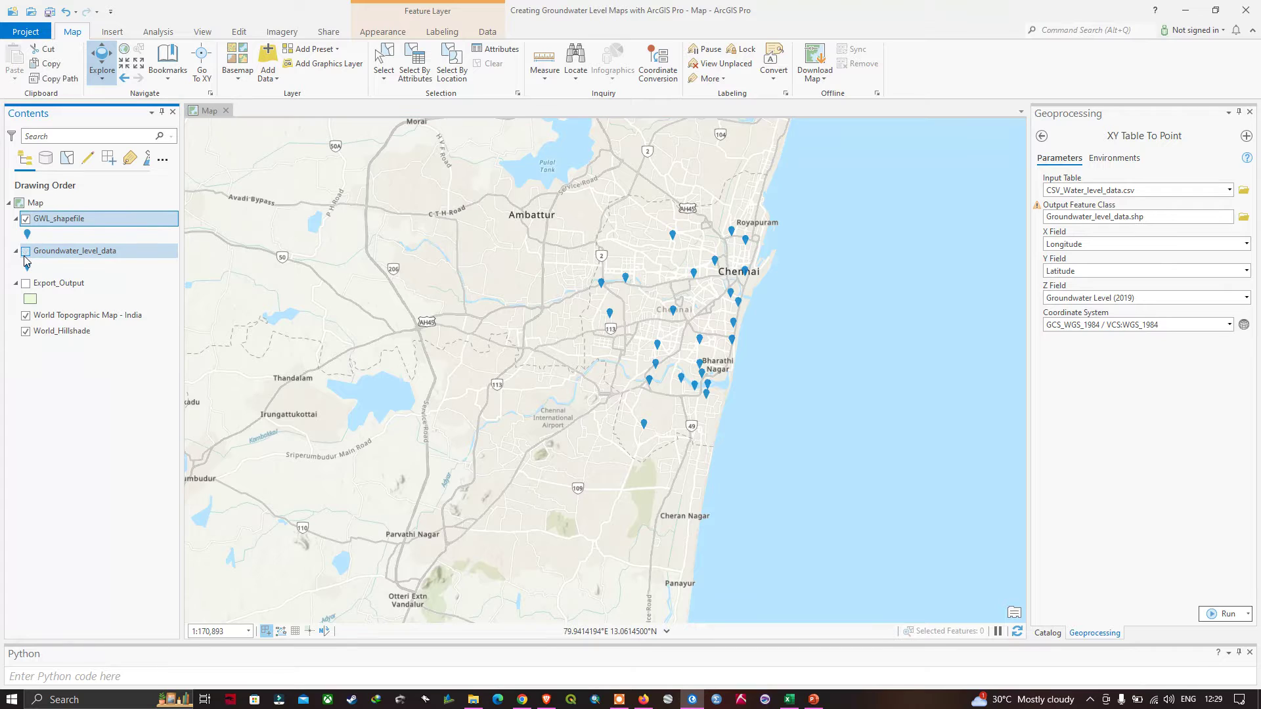
# Open the GWL_shapefile attribute table, widen the first groundwater level columns and sort the wells by Groundwate in descending order
pyautogui.rightClick(64, 223)
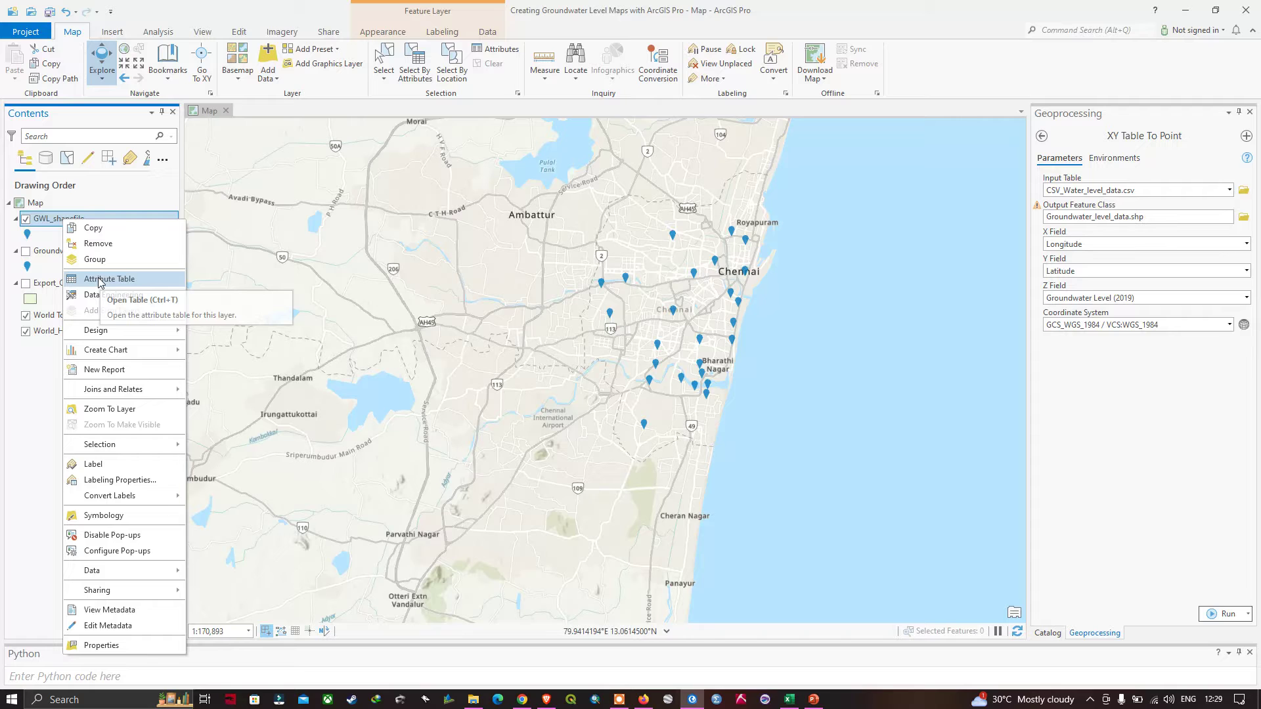
pyautogui.press('Return')
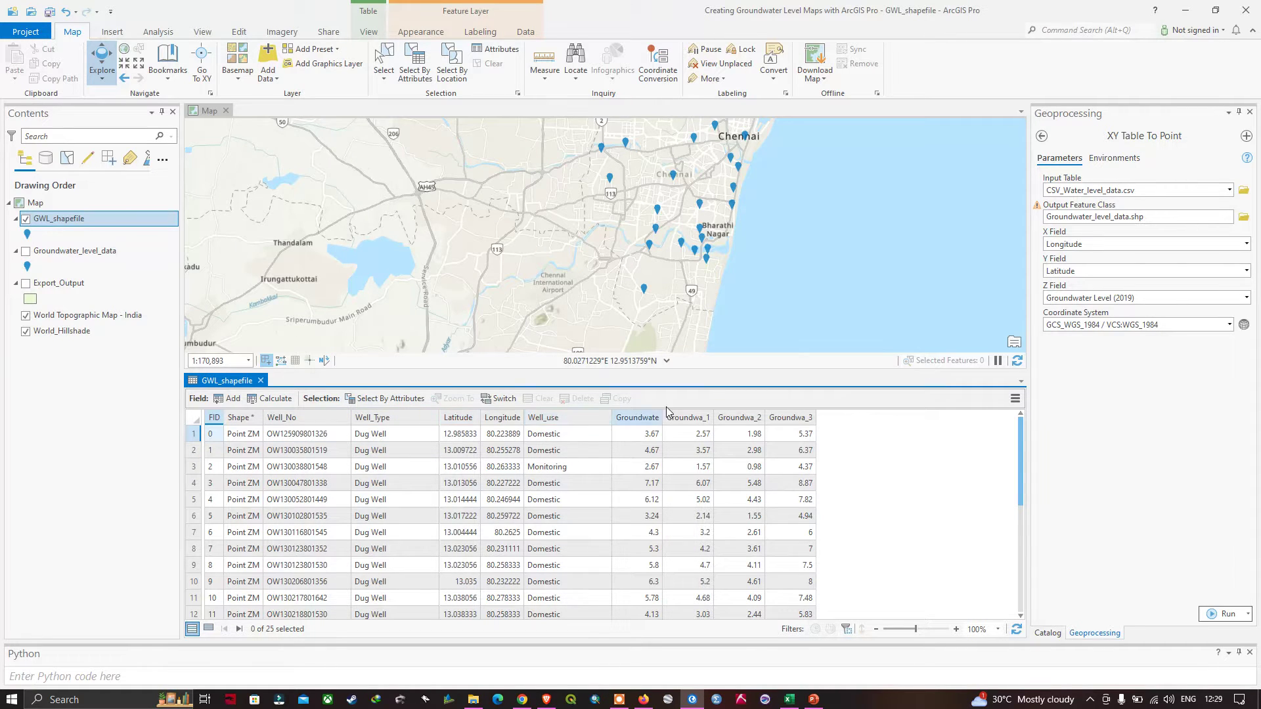
pyautogui.moveTo(664, 418); pyautogui.dragTo(772, 418)
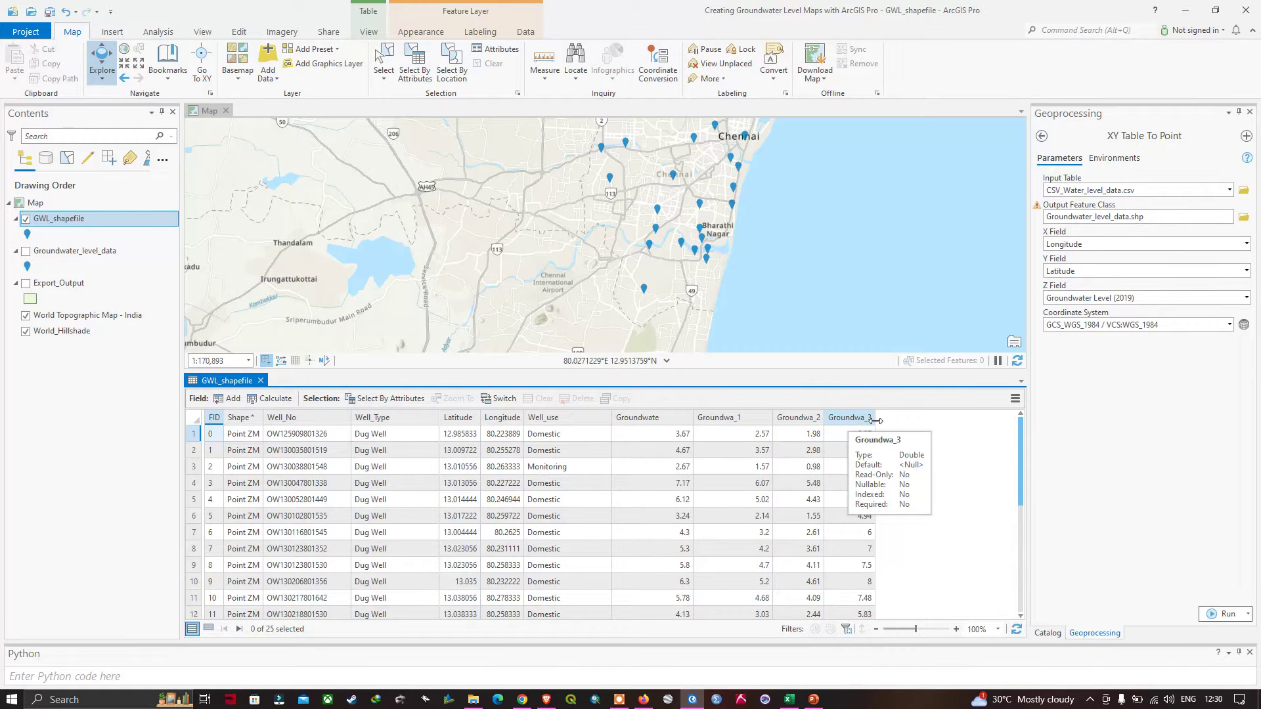
pyautogui.doubleClick(650, 417)
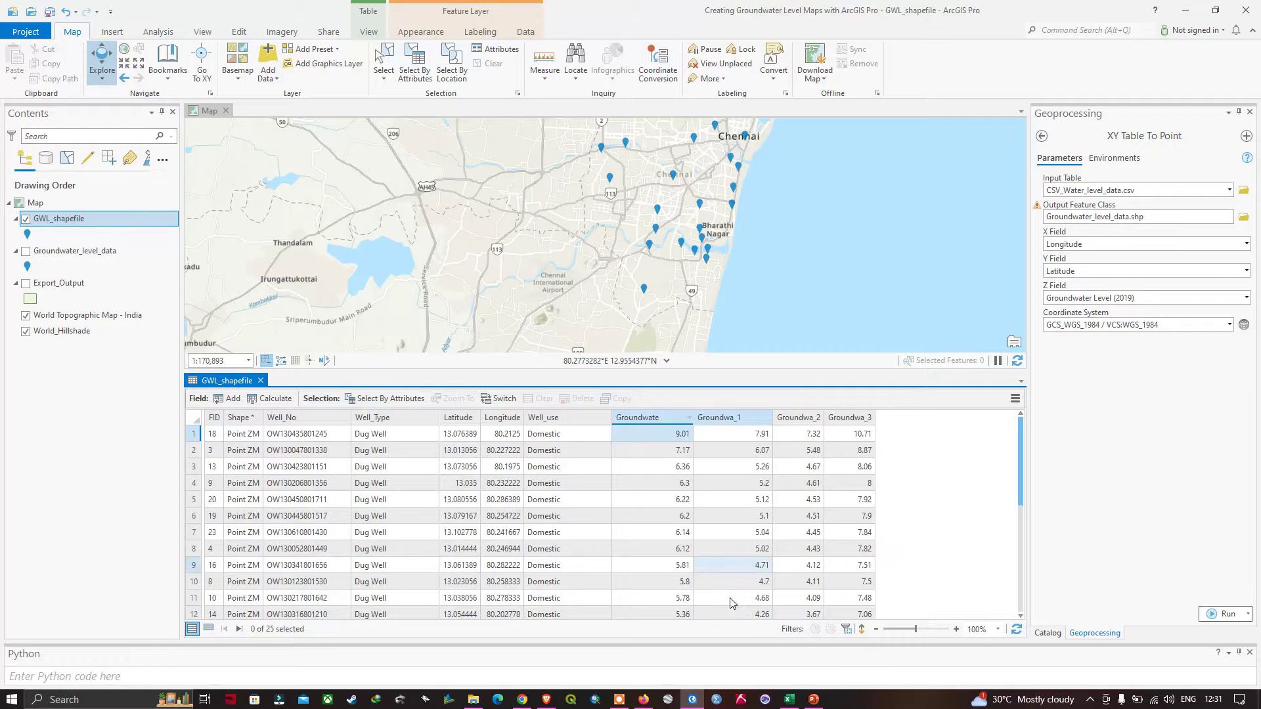
# Switch to Excel to check the yearly groundwater level column headings, return to ArcGIS Pro and close the attribute table
pyautogui.click(789, 700)
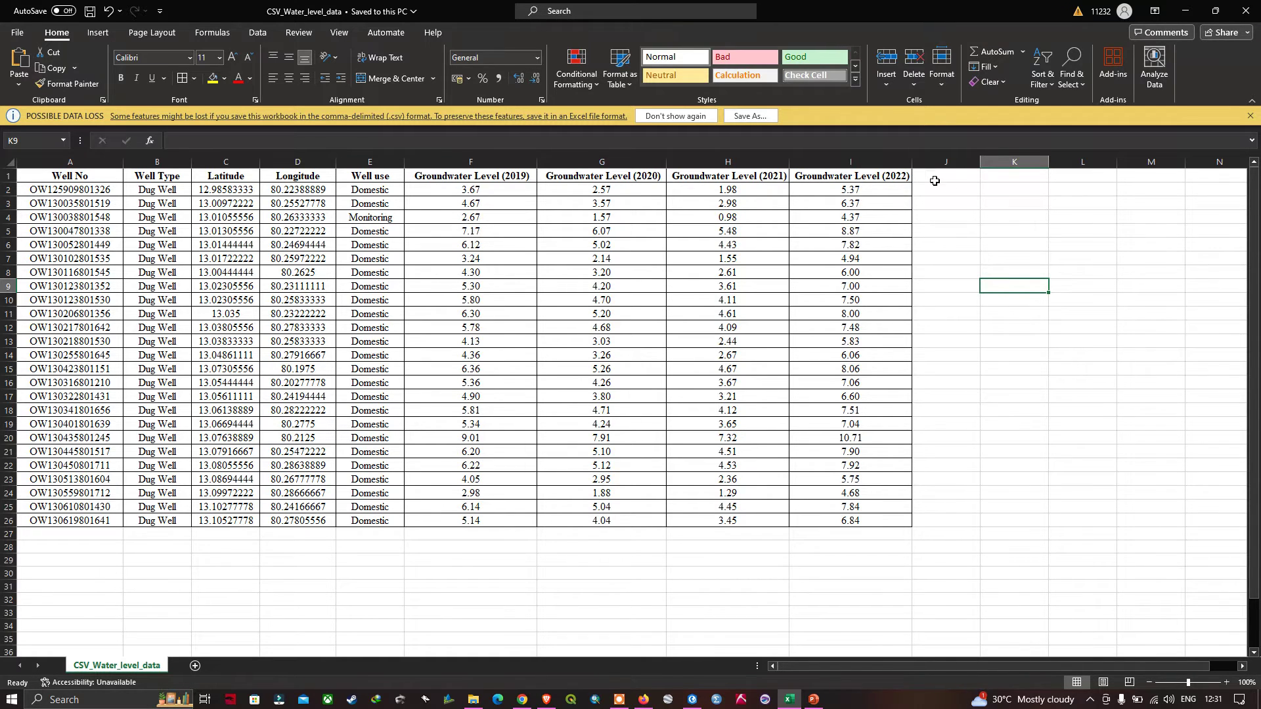
pyautogui.click(1185, 10)
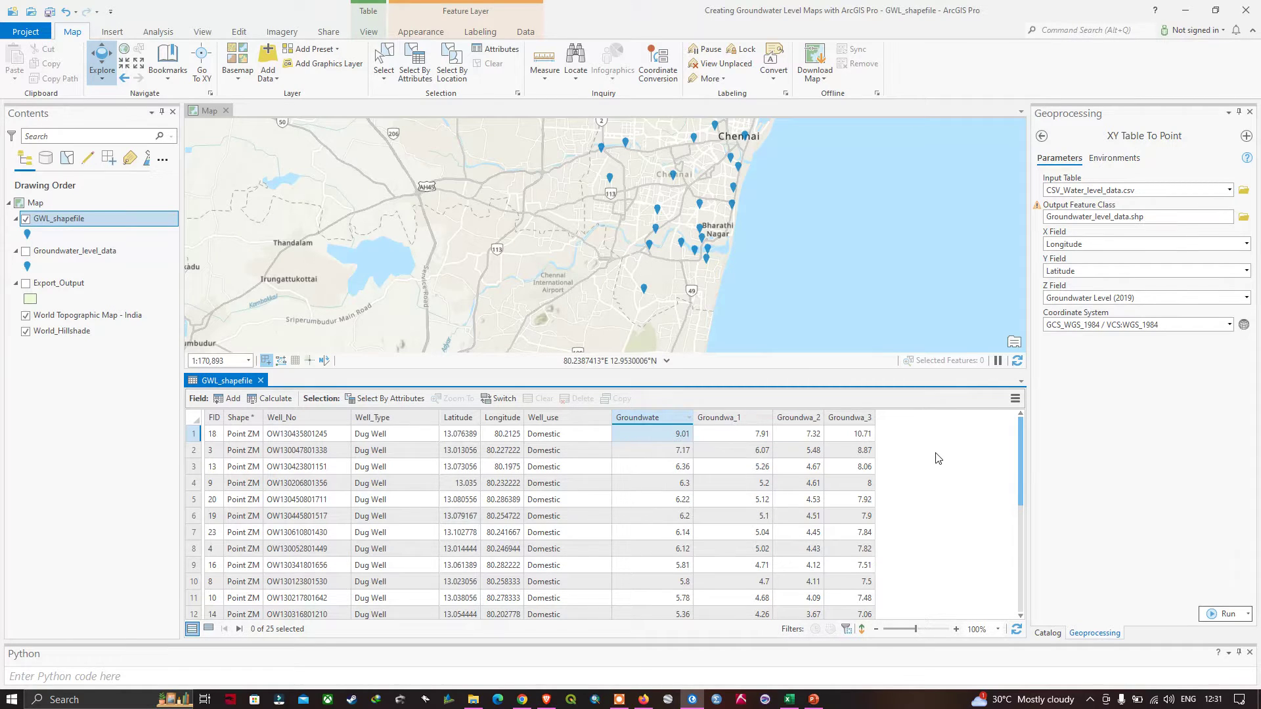
pyautogui.click(260, 383)
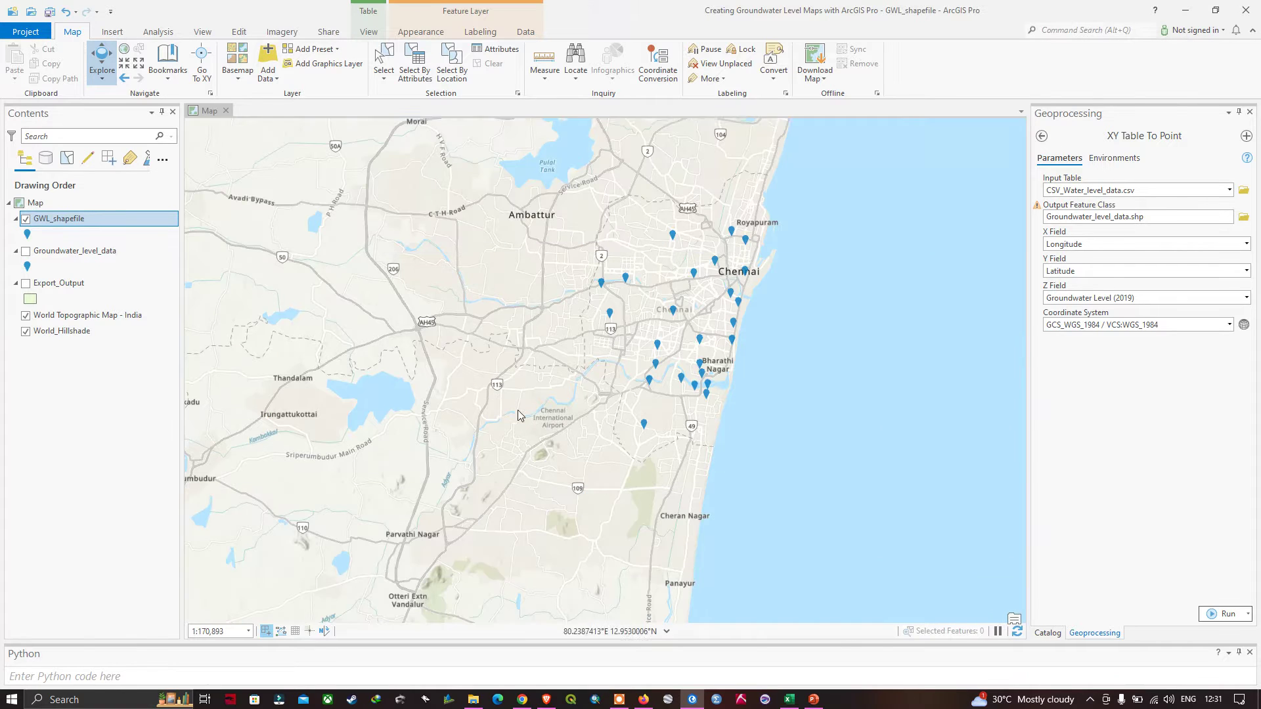
# Show the Export_Output study area layer and view its full boundary together with the wells
pyautogui.click(25, 283)
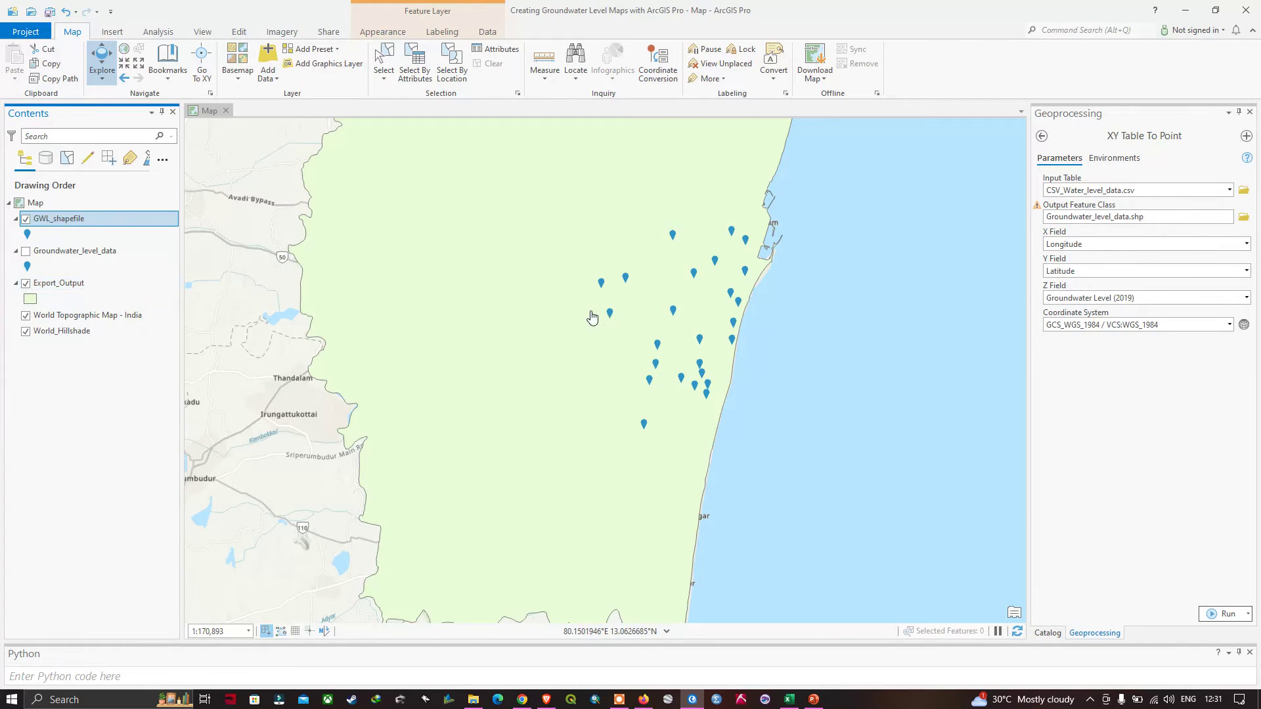
pyautogui.scroll(-3, 592, 317)
pyautogui.moveTo(774, 258); pyautogui.dragTo(743, 330)
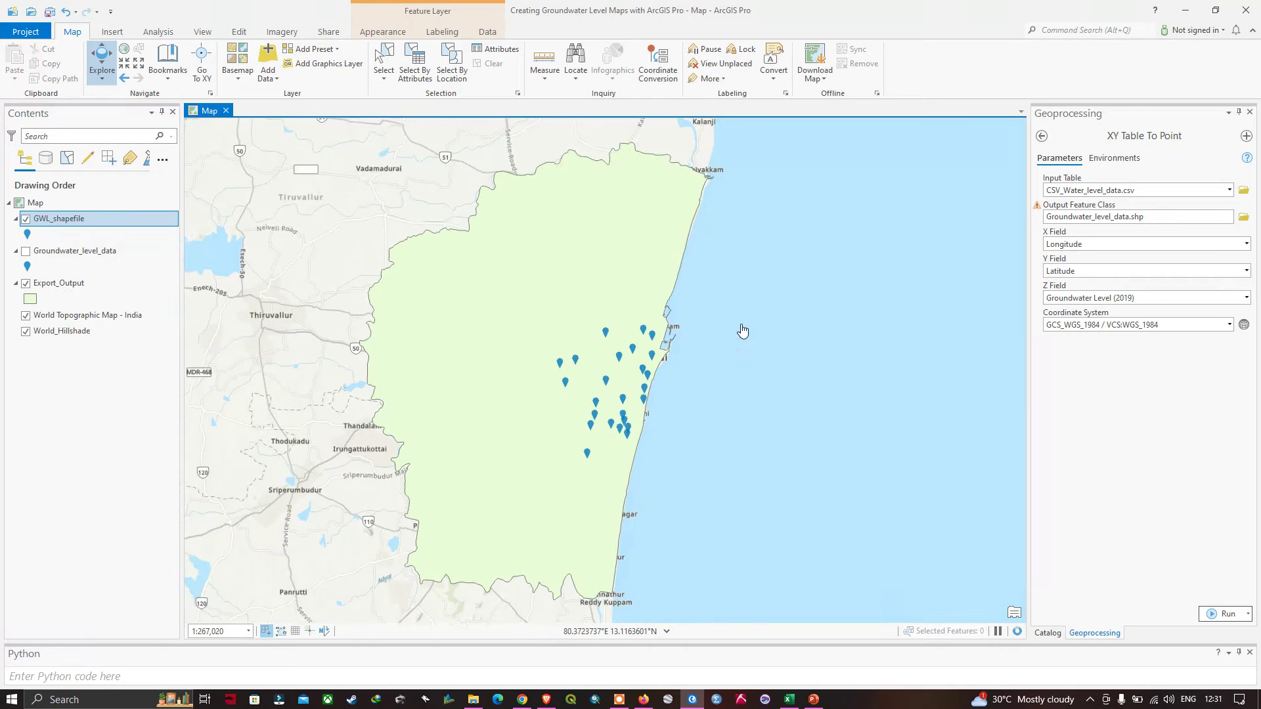
pyautogui.scroll(-3, 742, 330)
pyautogui.scroll(3, 627, 378)
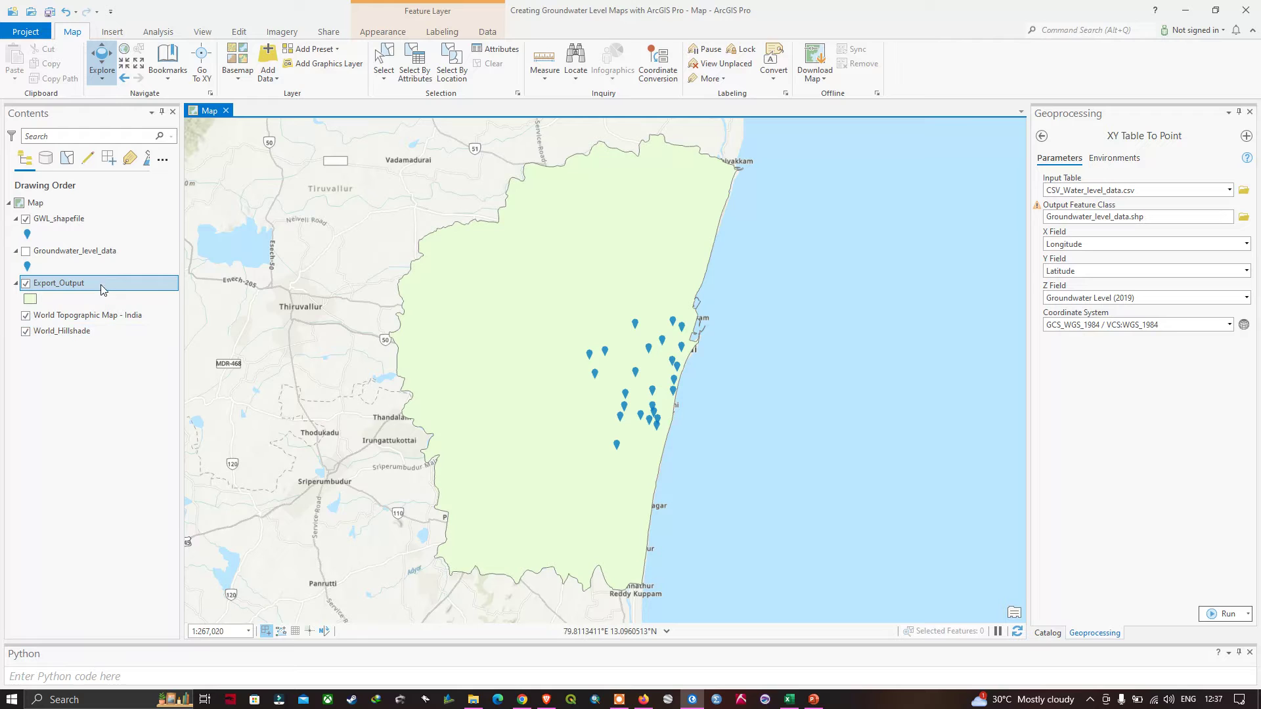
# Examine the spatial reference of the Export_Output layer in its source properties
pyautogui.rightClick(73, 289)
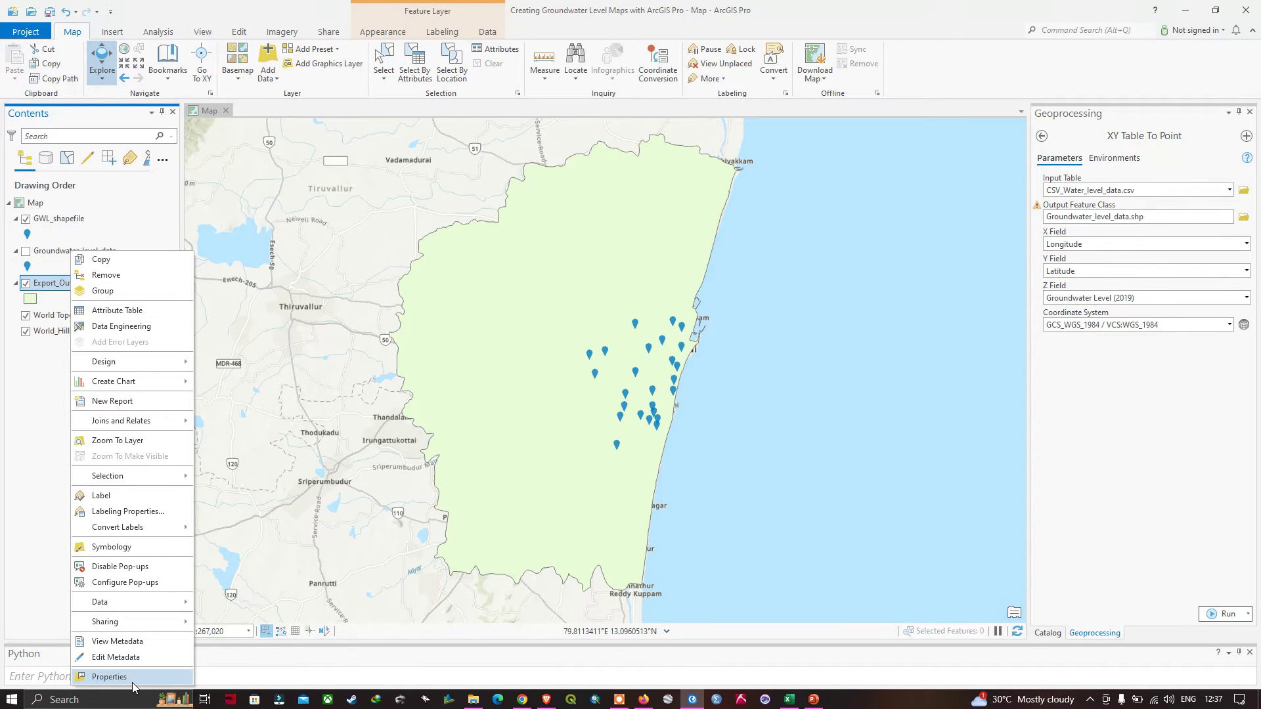
pyautogui.click(109, 676)
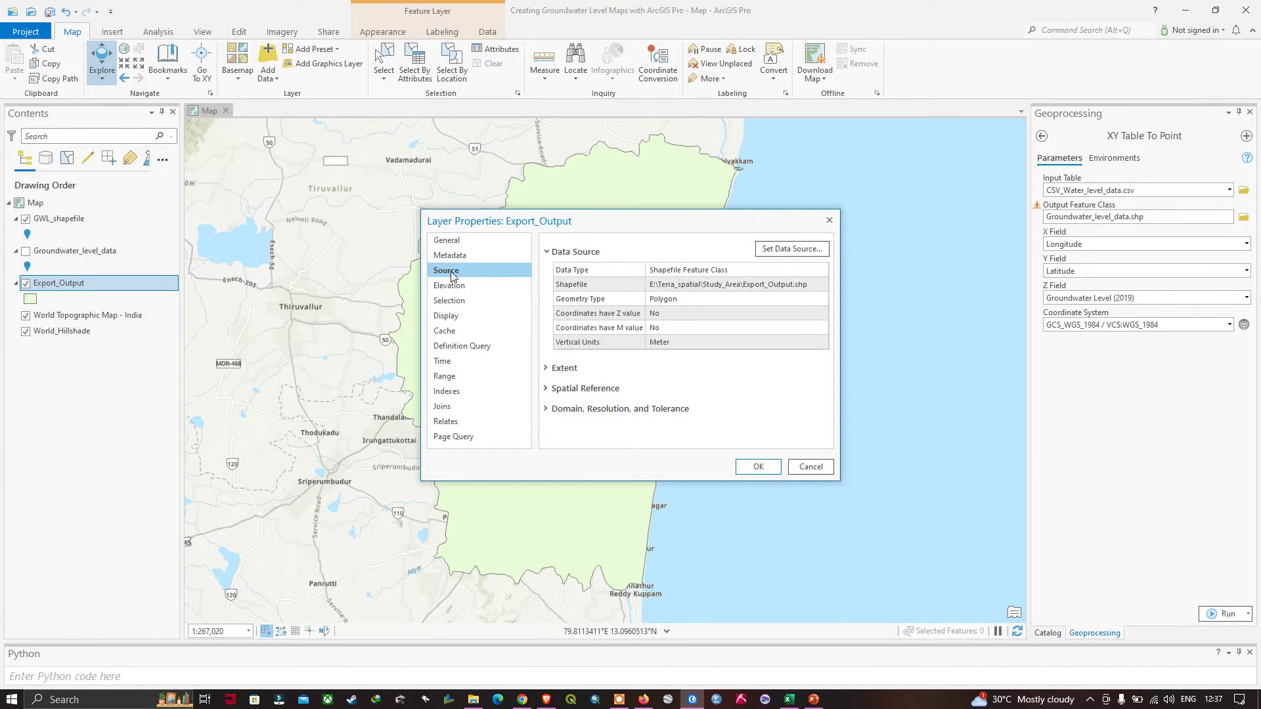
pyautogui.click(549, 389)
pyautogui.scroll(-2, 624, 402)
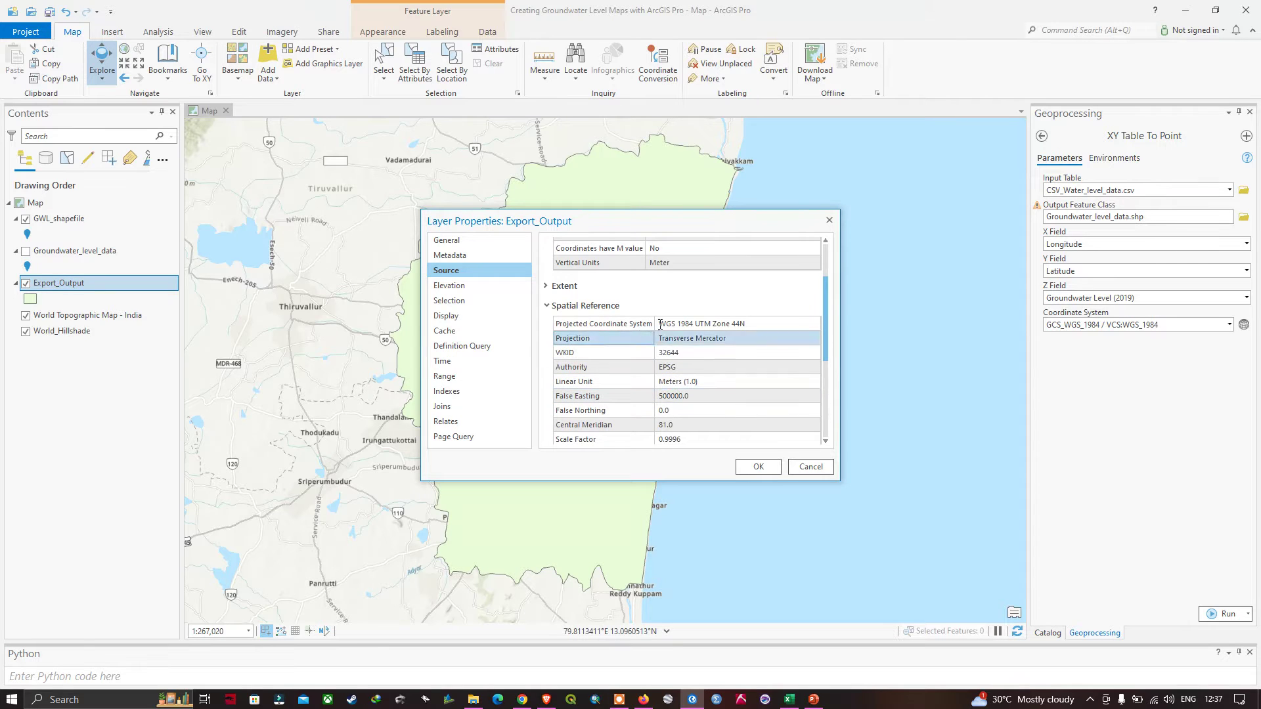
pyautogui.click(683, 324)
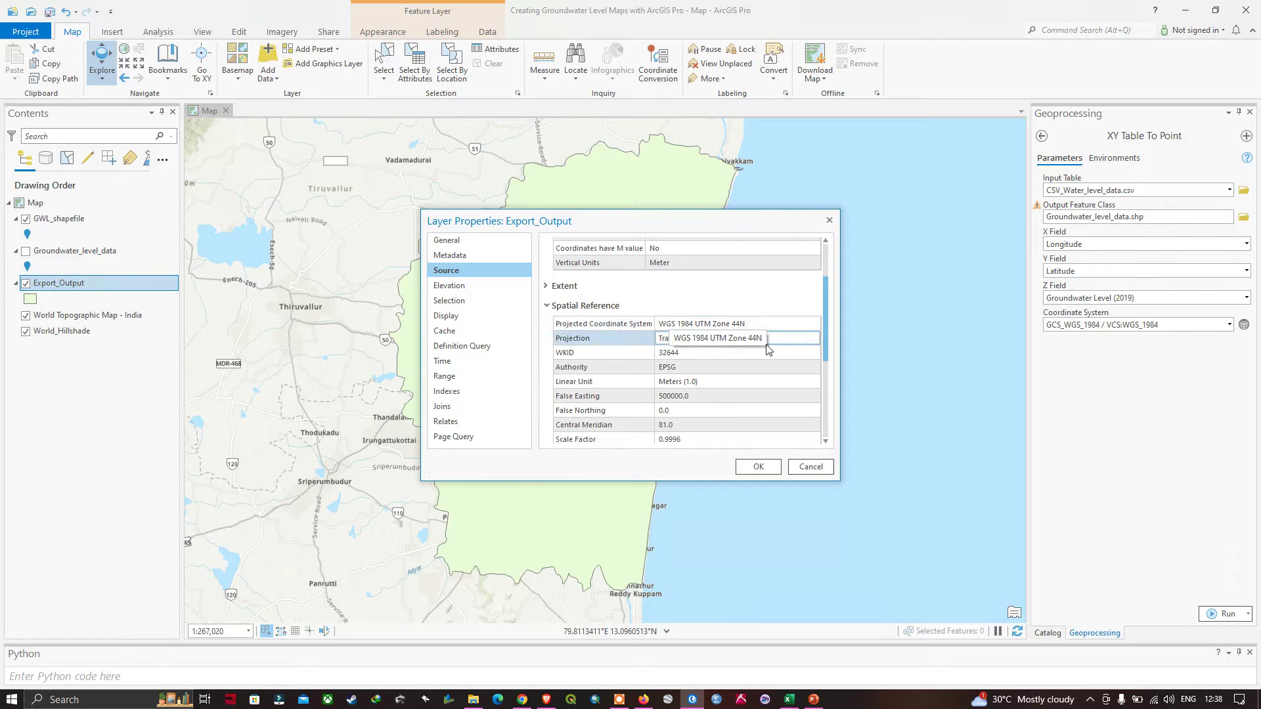
pyautogui.click(759, 467)
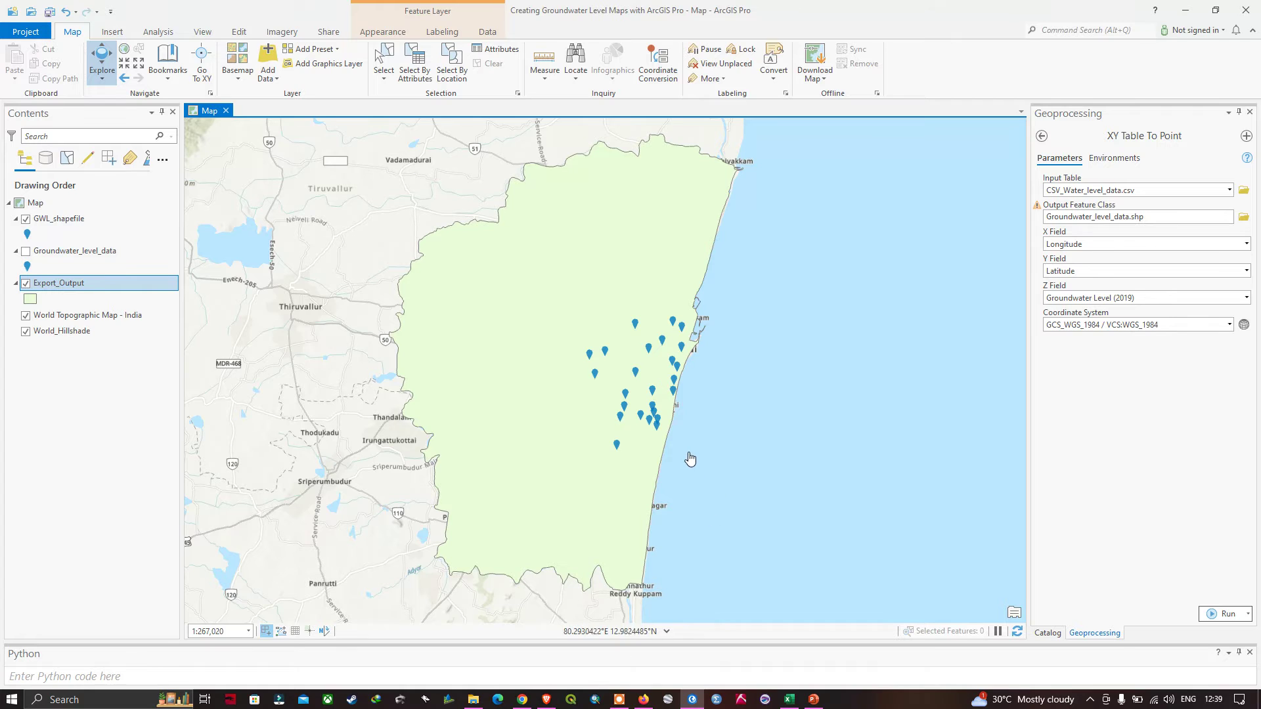
# Open the Geoprocessing tools and show the list of all toolboxes
pyautogui.click(203, 32)
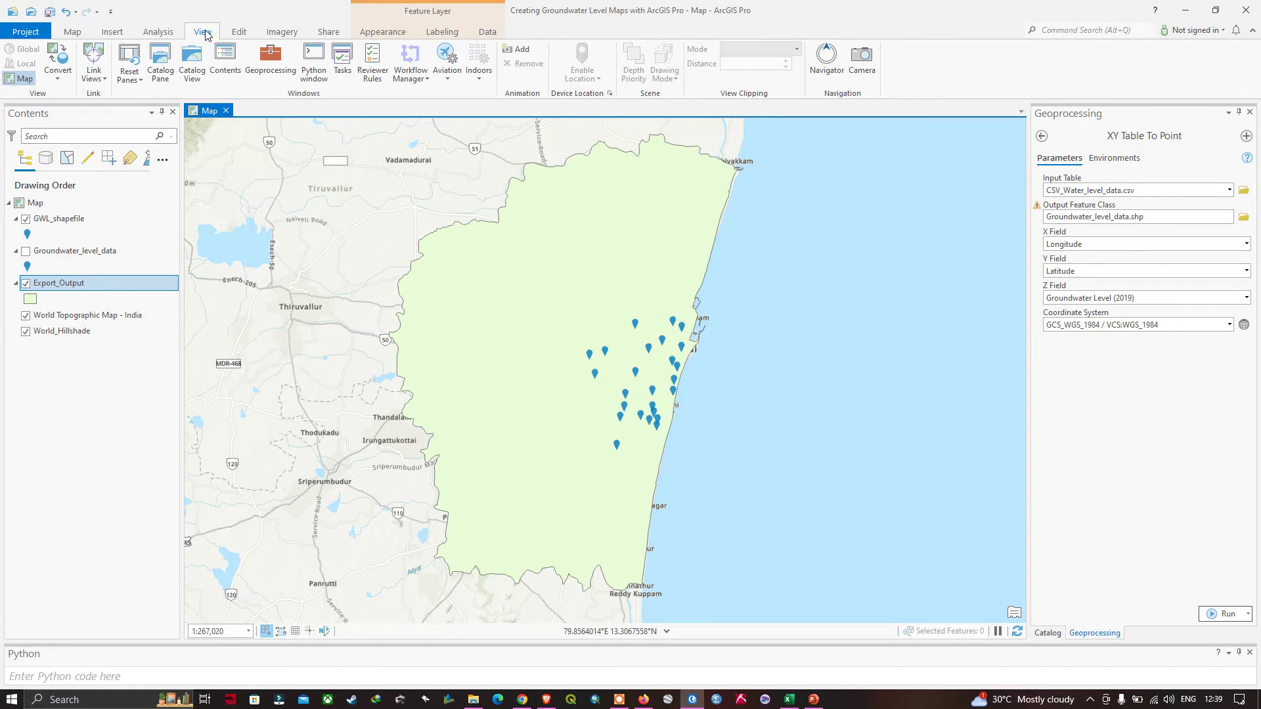
pyautogui.click(279, 68)
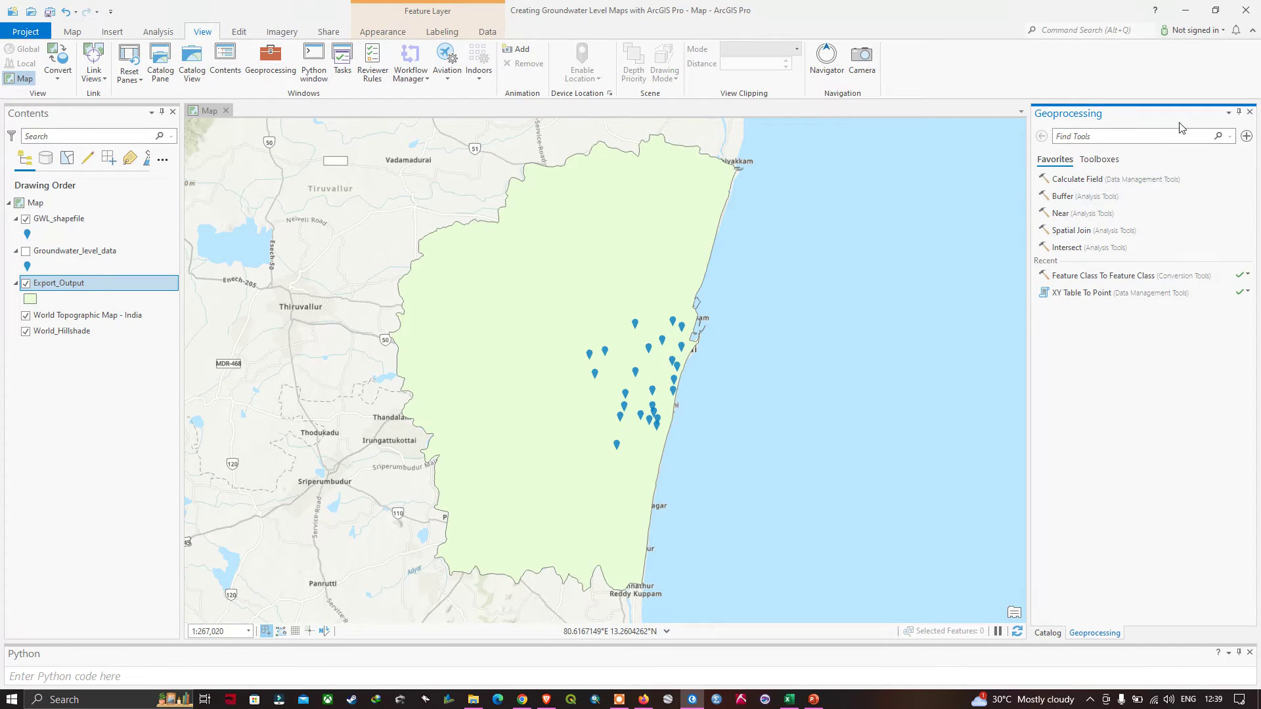
pyautogui.click(1099, 160)
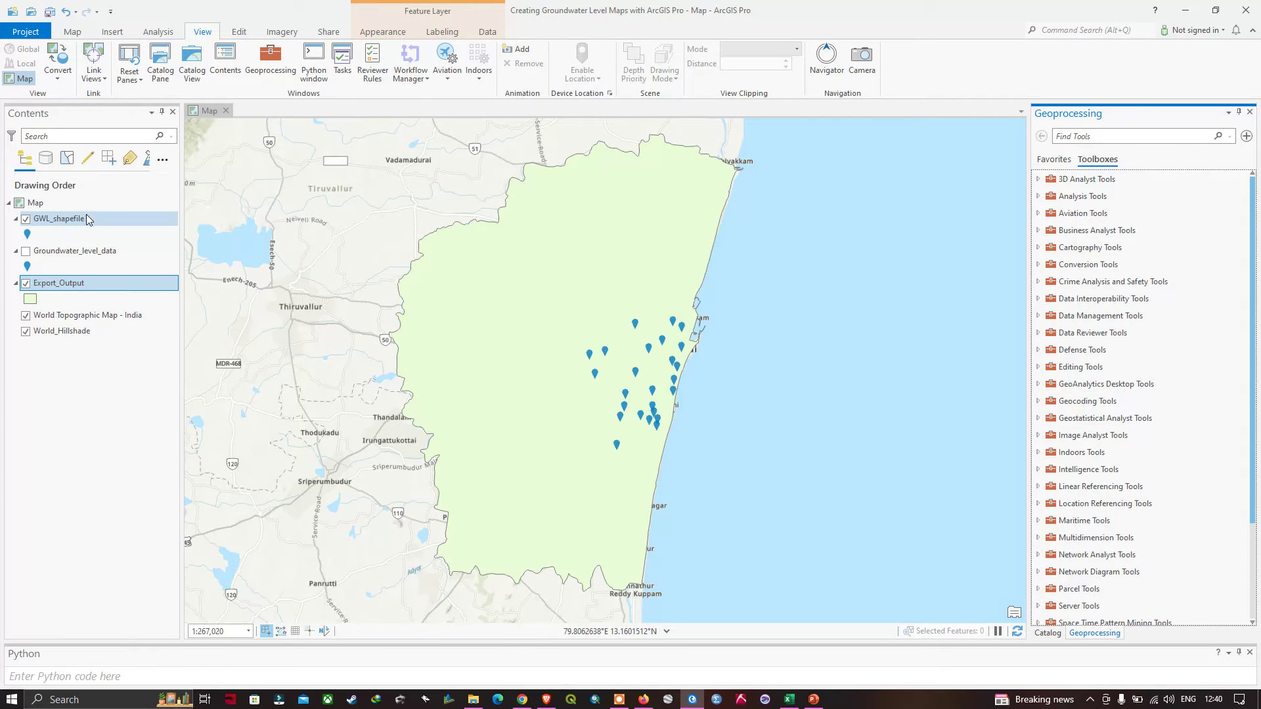
# Examine the spatial reference of the GWL_shapefile layer in its source properties, then close them without changes
pyautogui.rightClick(64, 218)
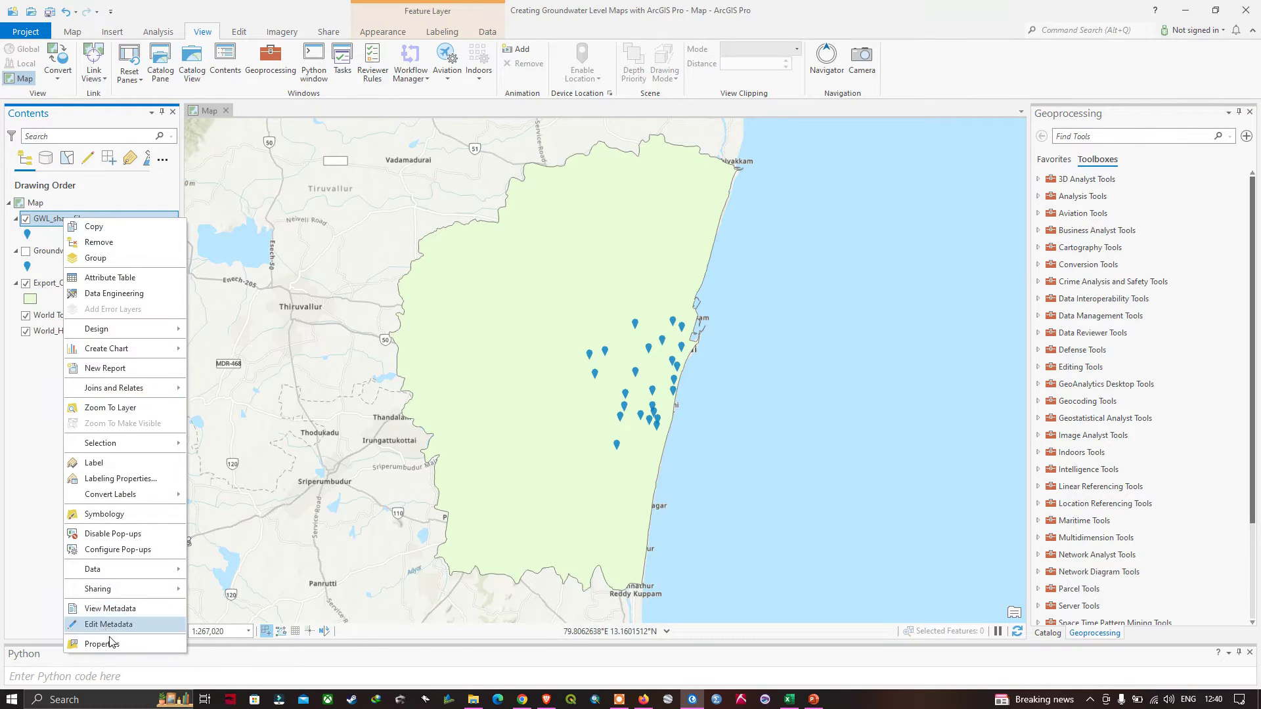
pyautogui.click(101, 644)
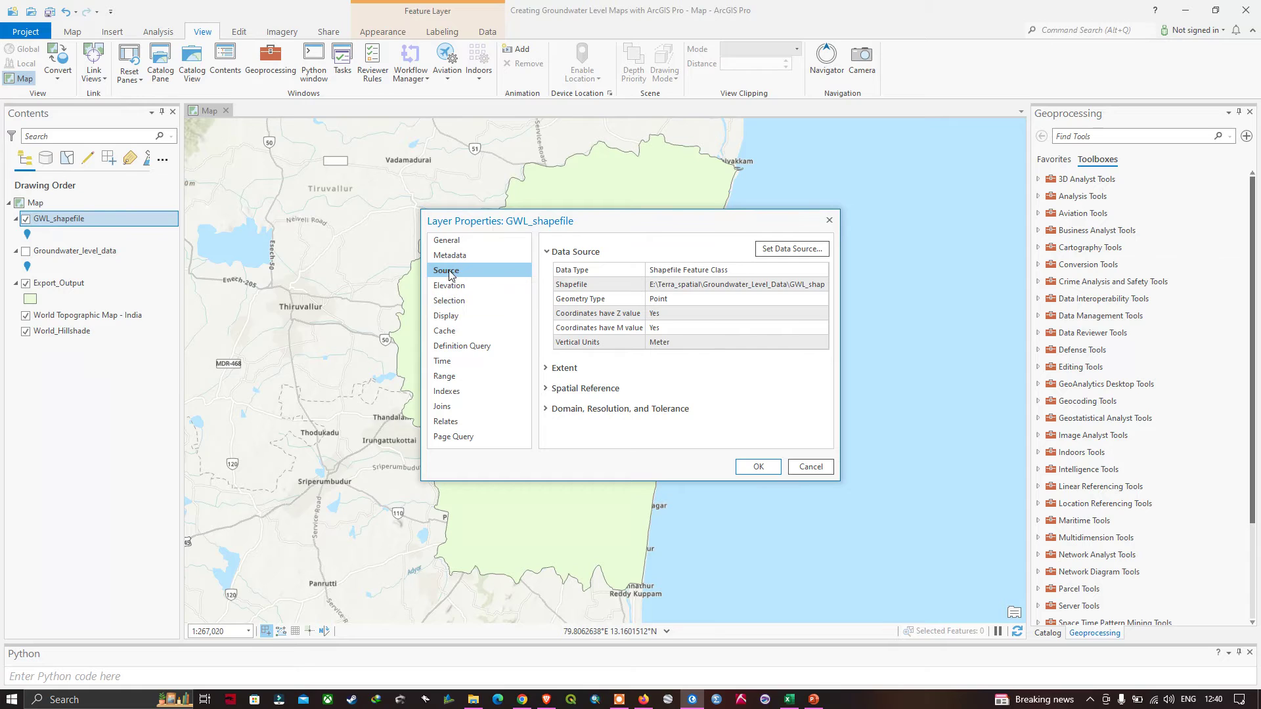
pyautogui.click(547, 388)
pyautogui.scroll(-2, 604, 406)
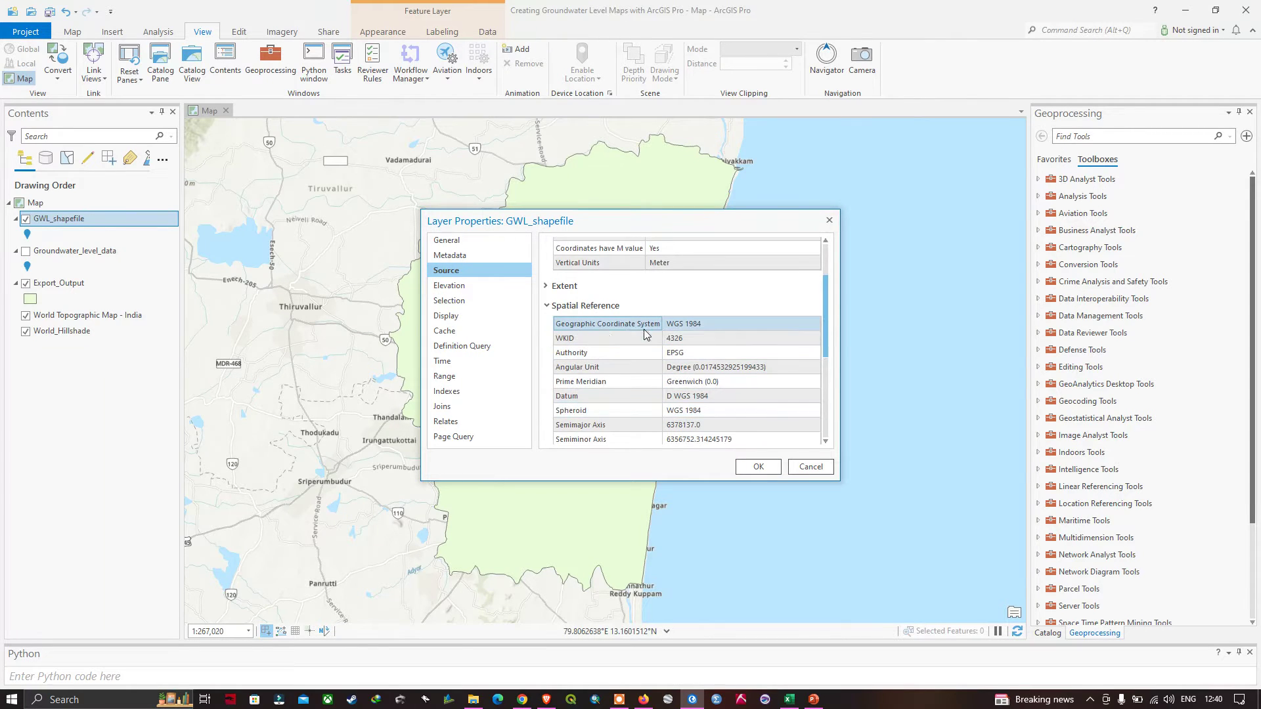
pyautogui.click(691, 325)
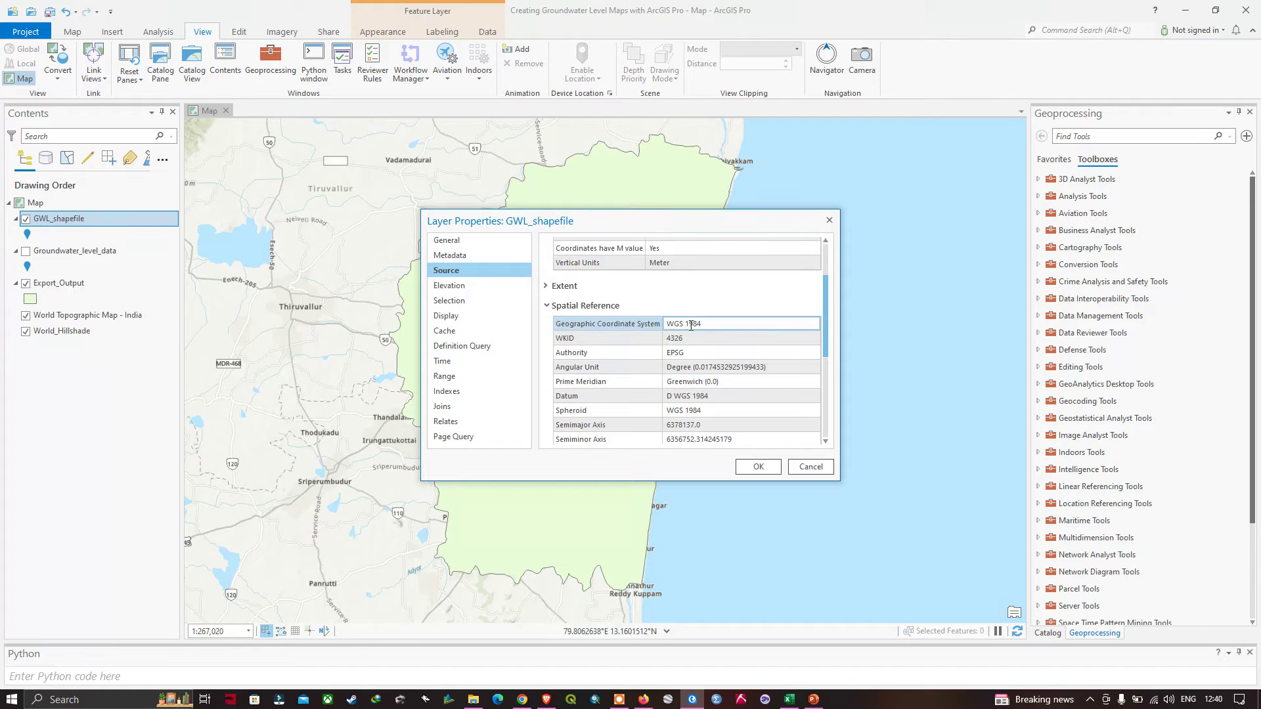
pyautogui.click(814, 468)
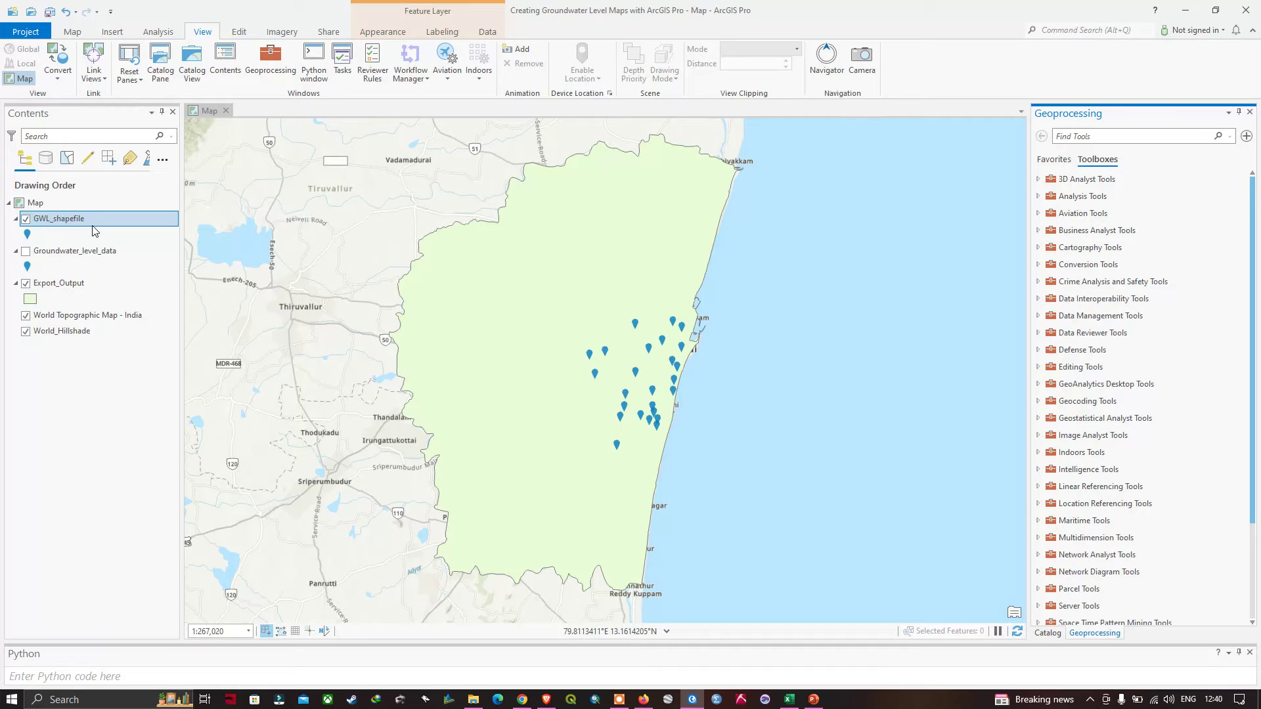
# Open the Project tool from the Projections and Transformations toolset of the Data Management Tools
pyautogui.click(1038, 316)
pyautogui.scroll(-1, 1132, 418)
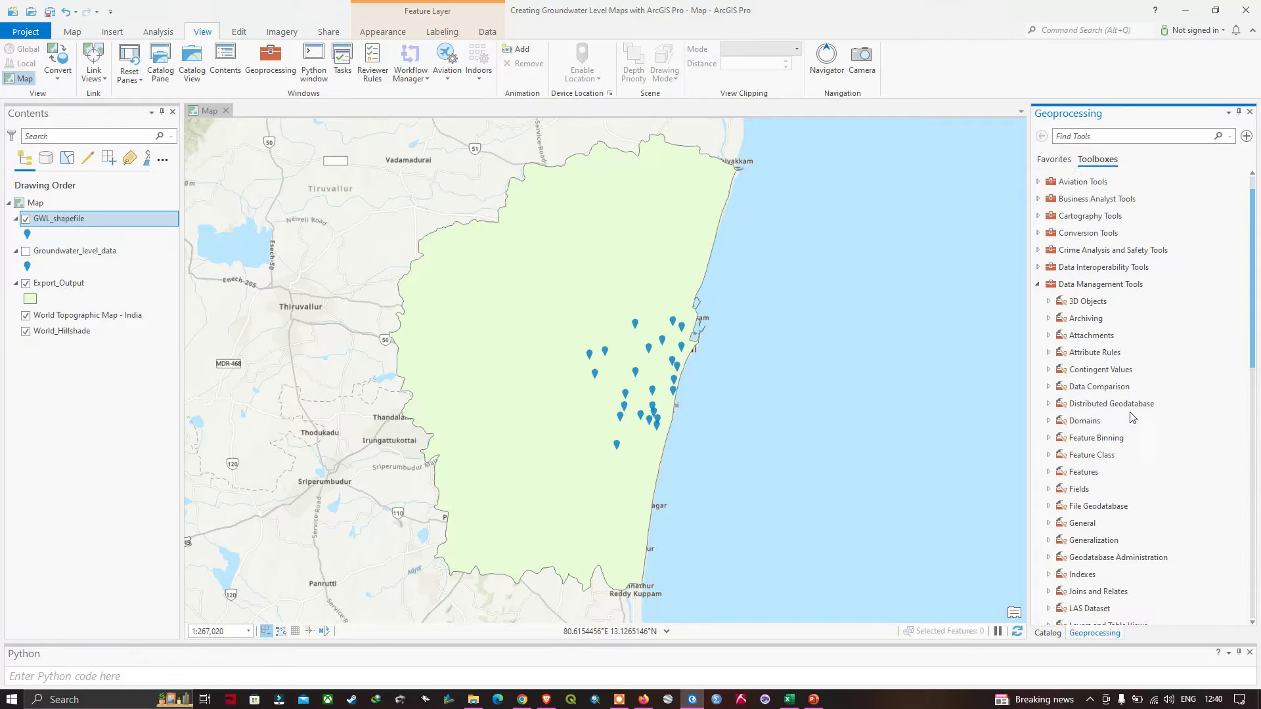
pyautogui.scroll(-3, 1116, 473)
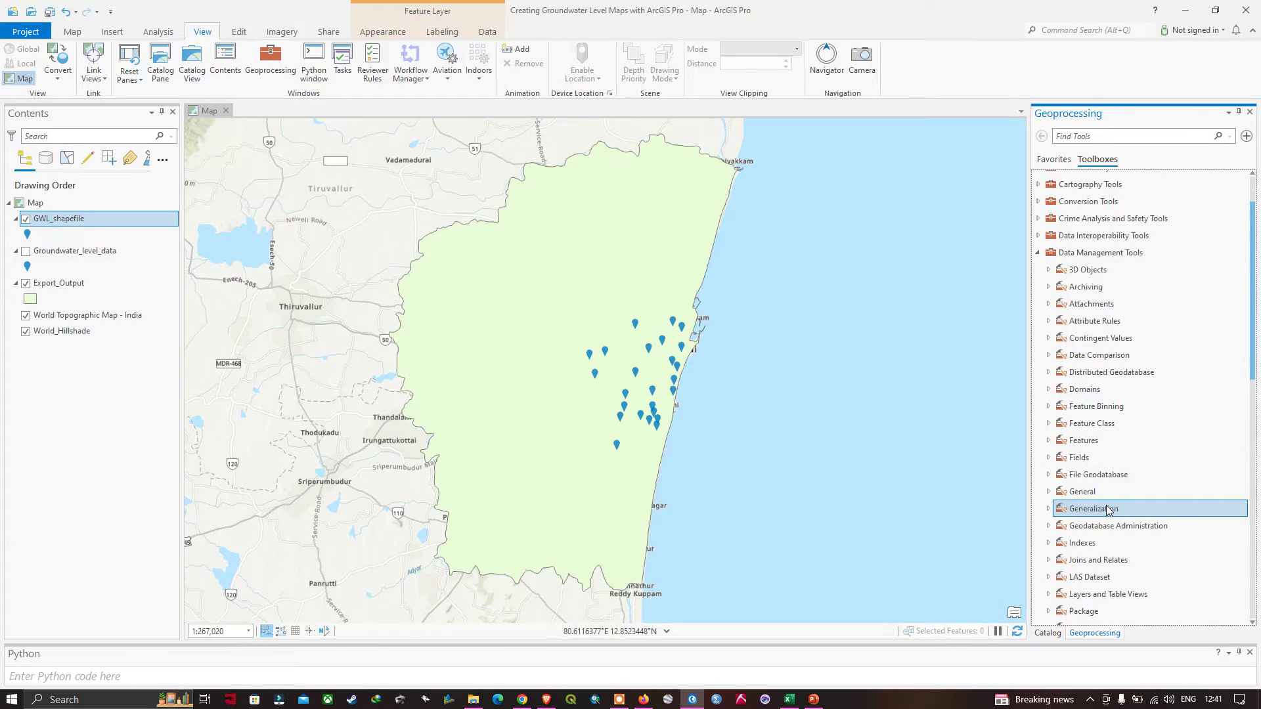
pyautogui.scroll(-4, 1107, 510)
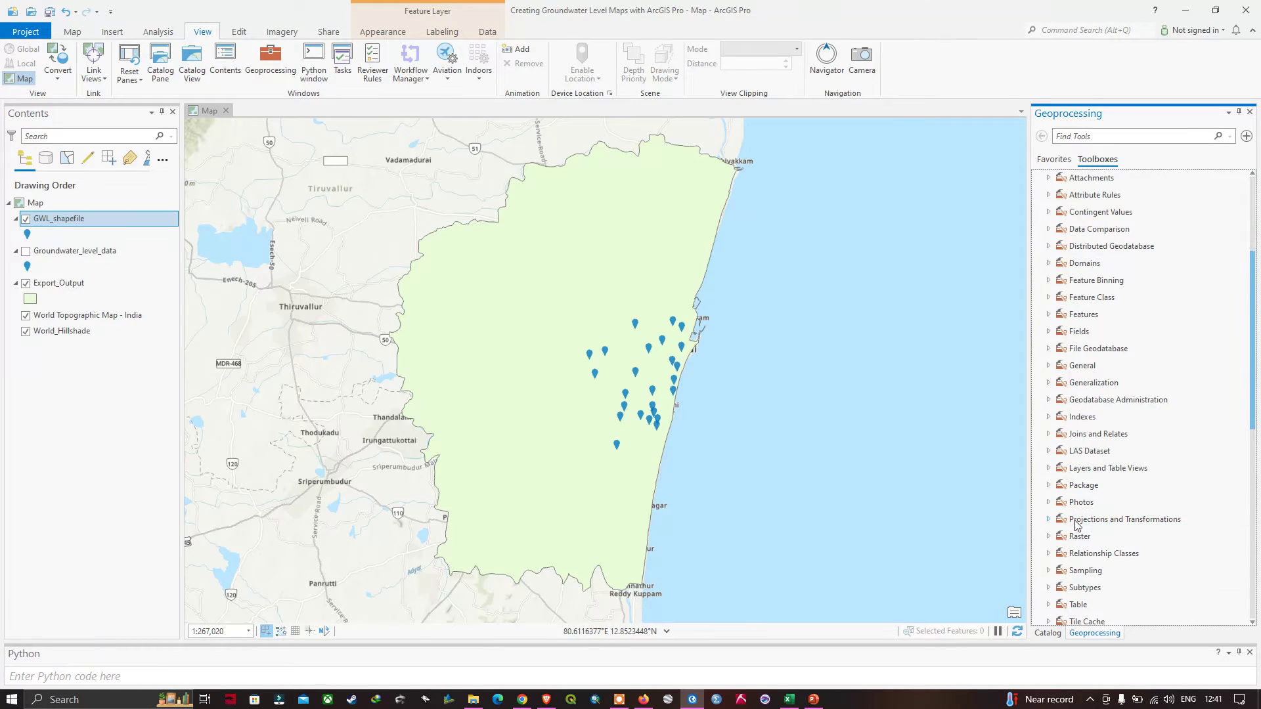
pyautogui.click(1048, 456)
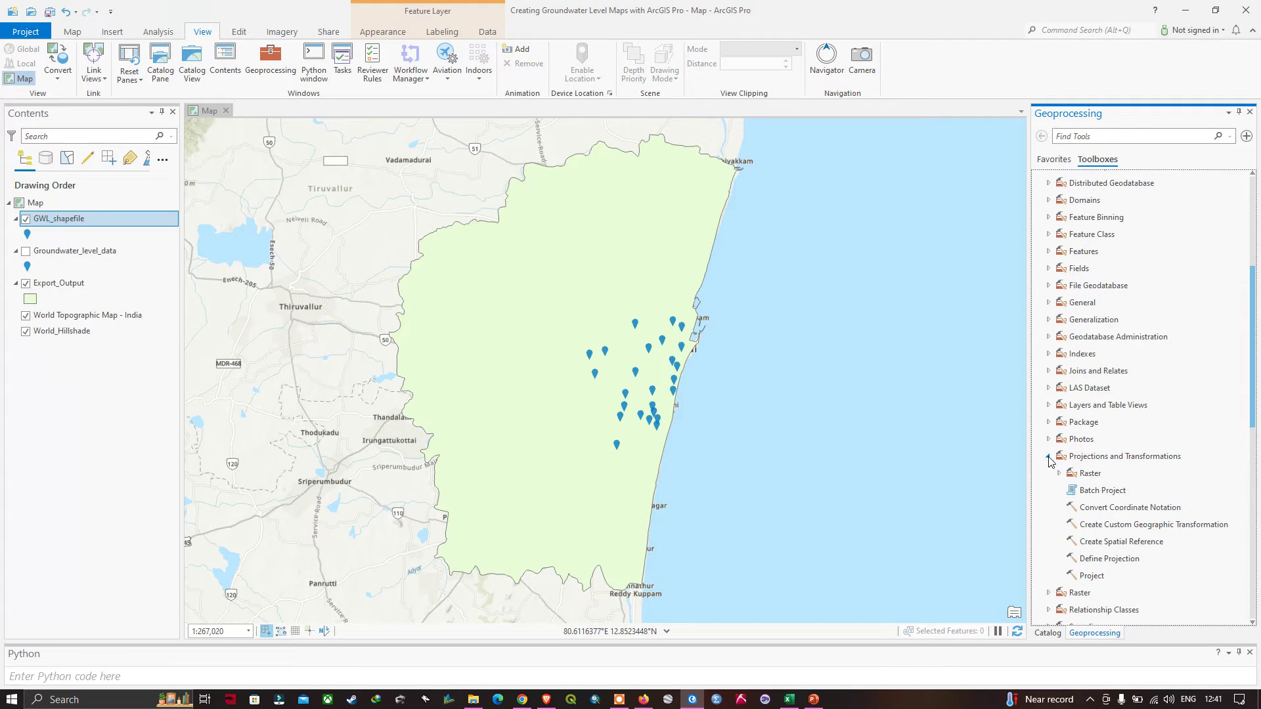
pyautogui.scroll(-1, 1123, 478)
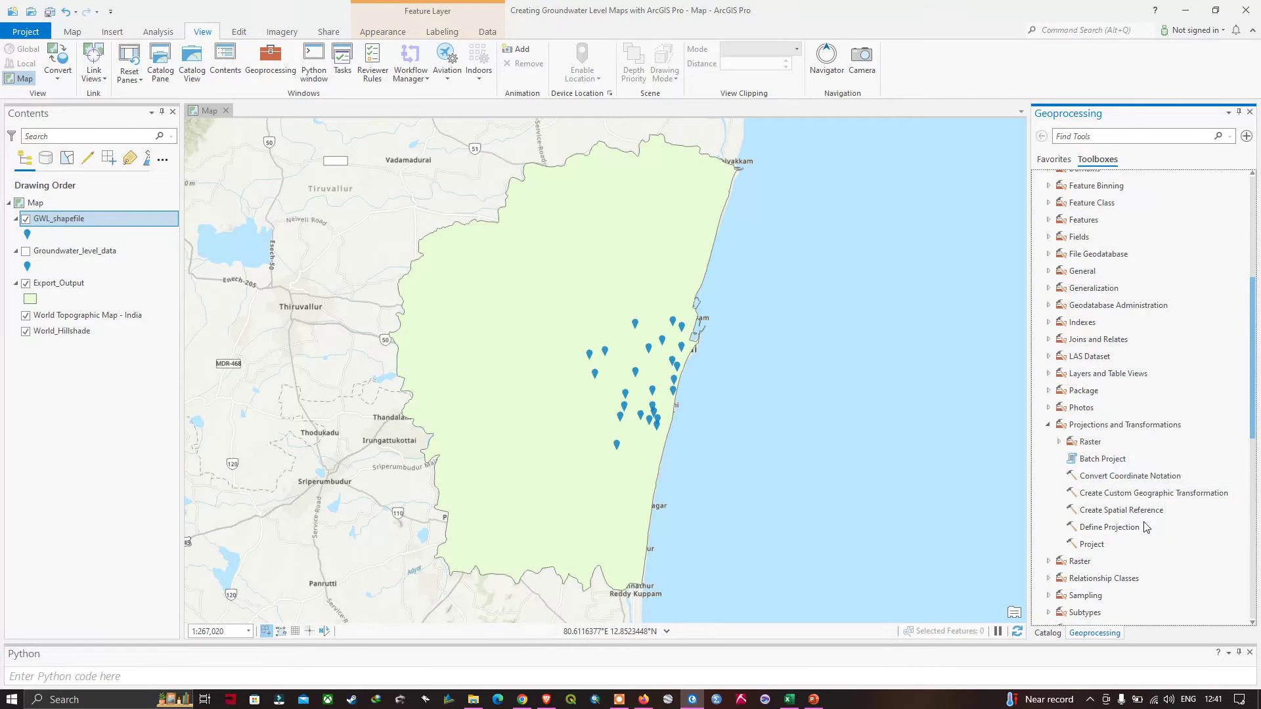
pyautogui.click(1100, 546)
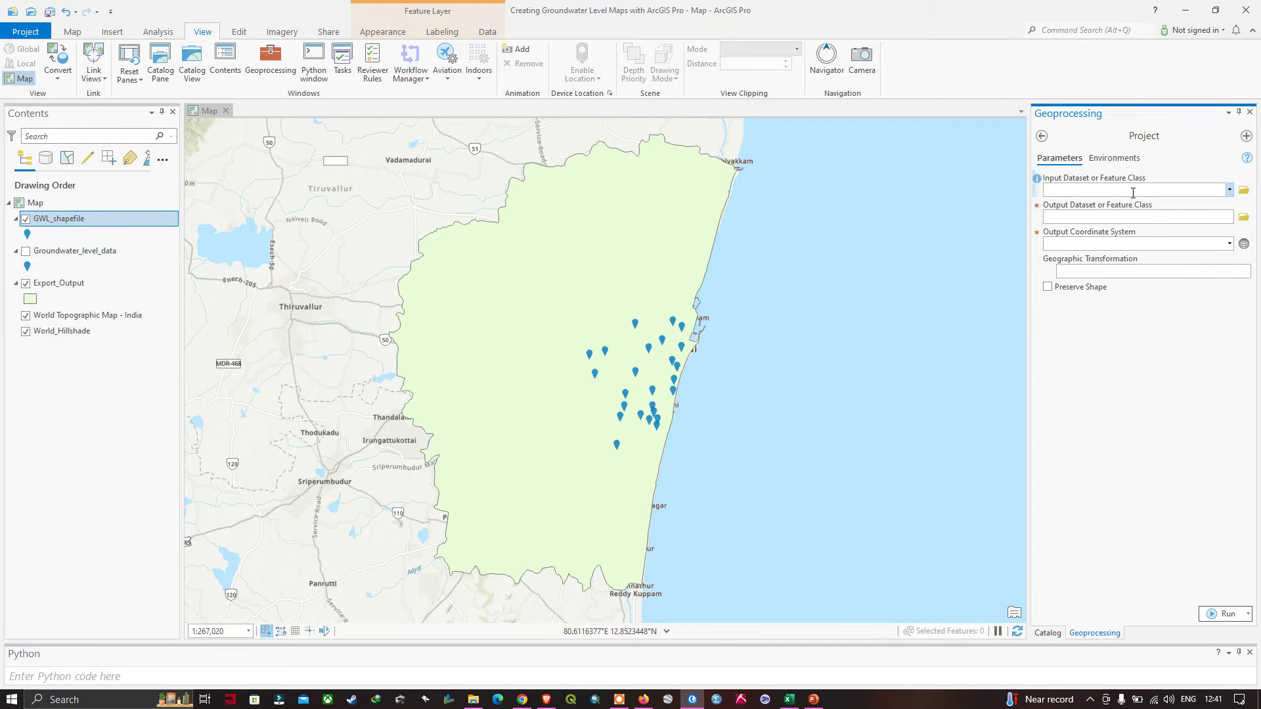
# Set GWL_shapefile as the input dataset and name the output Proj_GWL in the Groundwater_Level_Data folder
pyautogui.click(1229, 191)
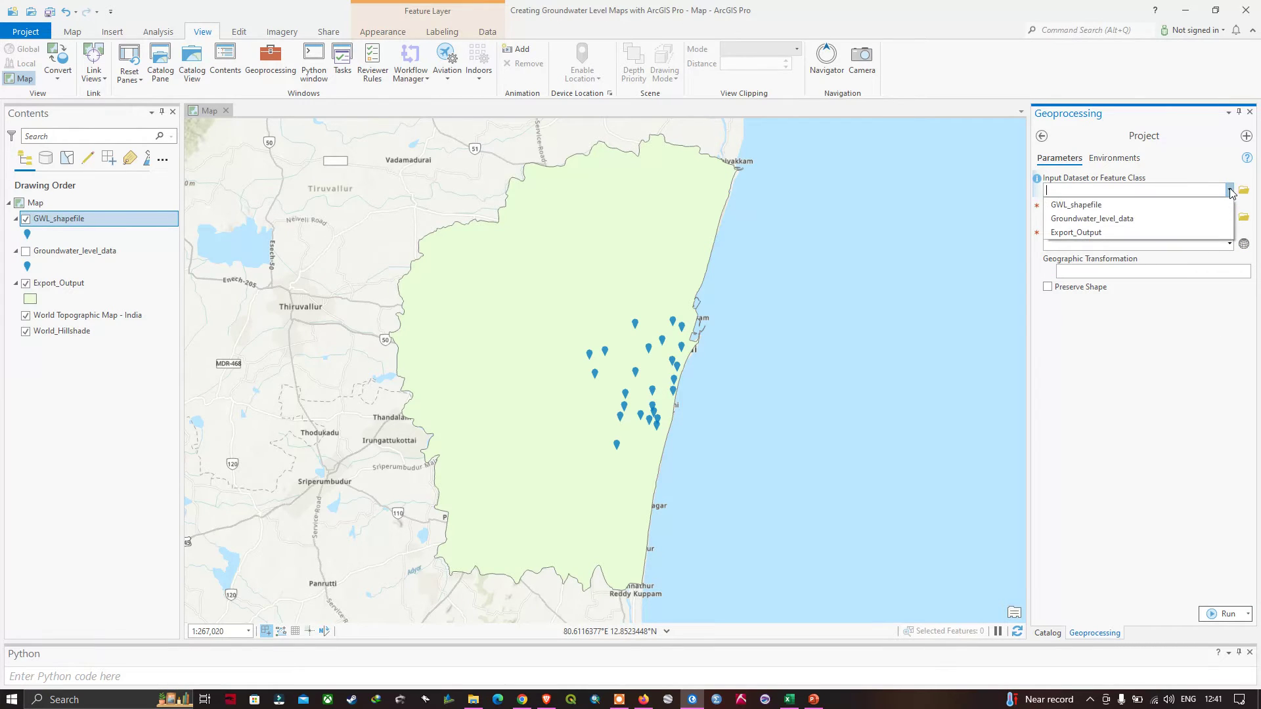
pyautogui.click(1091, 208)
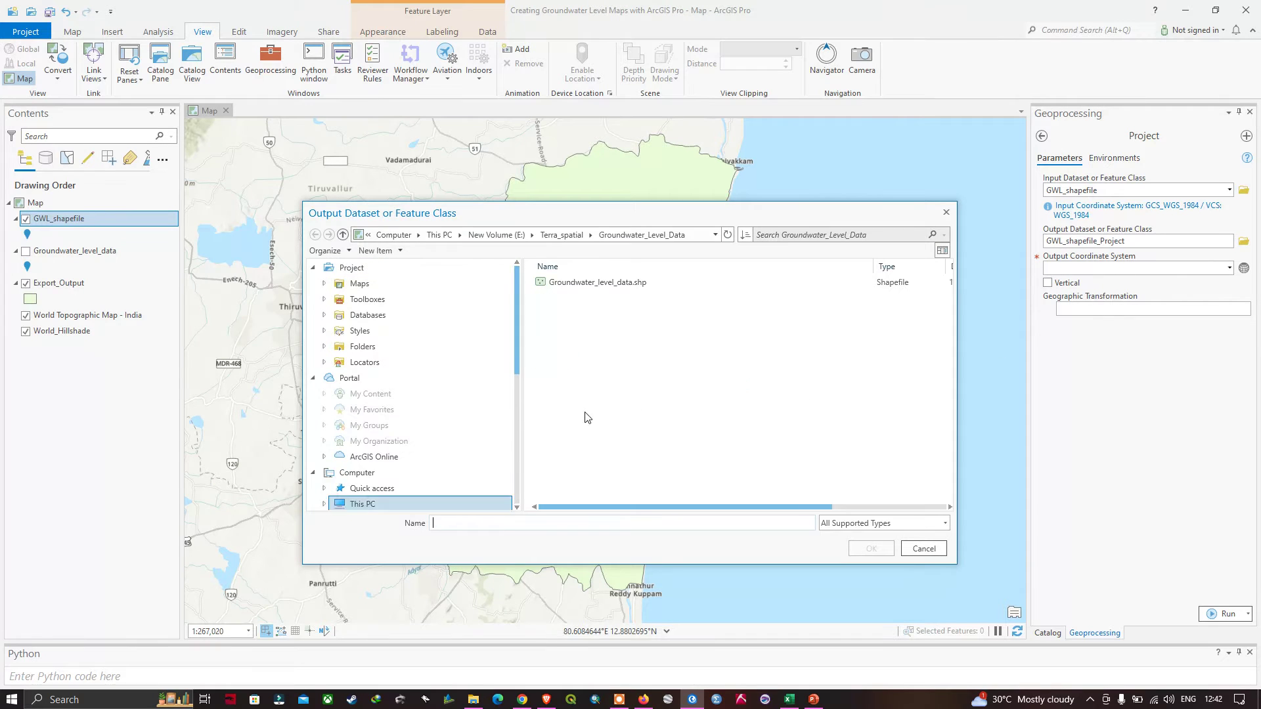
pyautogui.write('Proj_GWL')
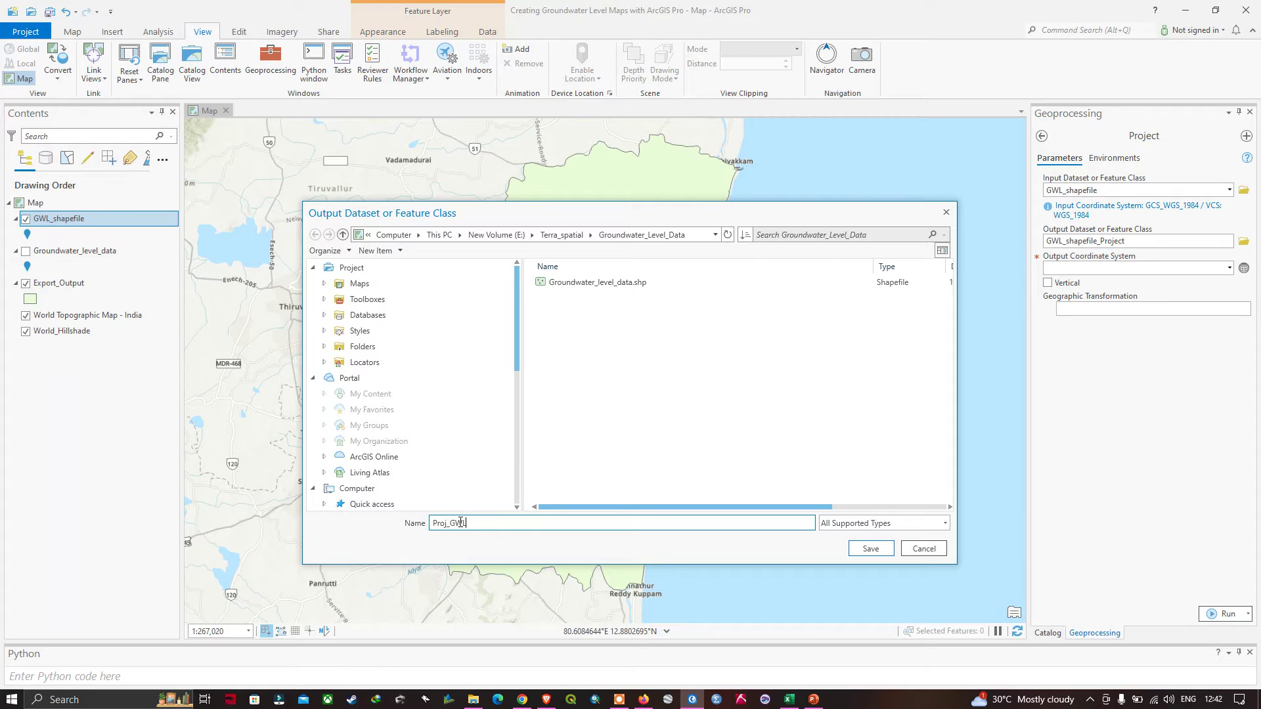
pyautogui.click(858, 550)
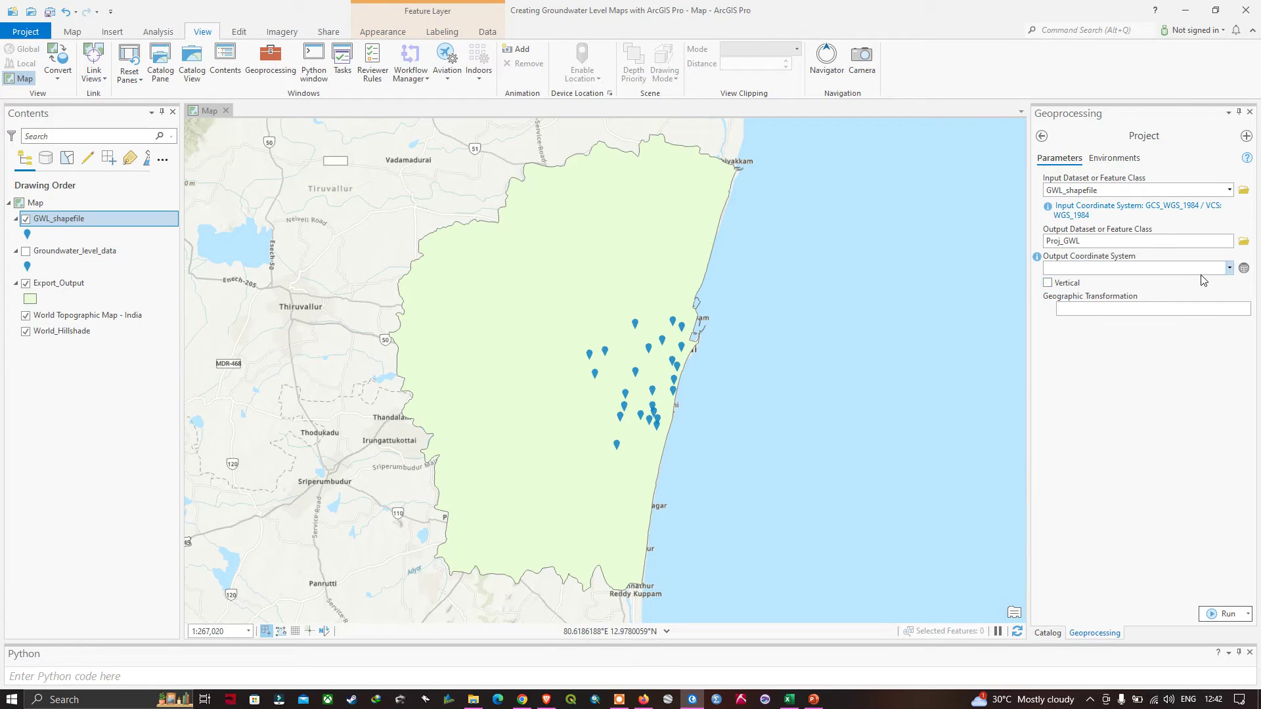
# Browse the projected coordinate systems for the output down to the UTM, WGS 1984, Northern Hemisphere group
pyautogui.click(1243, 269)
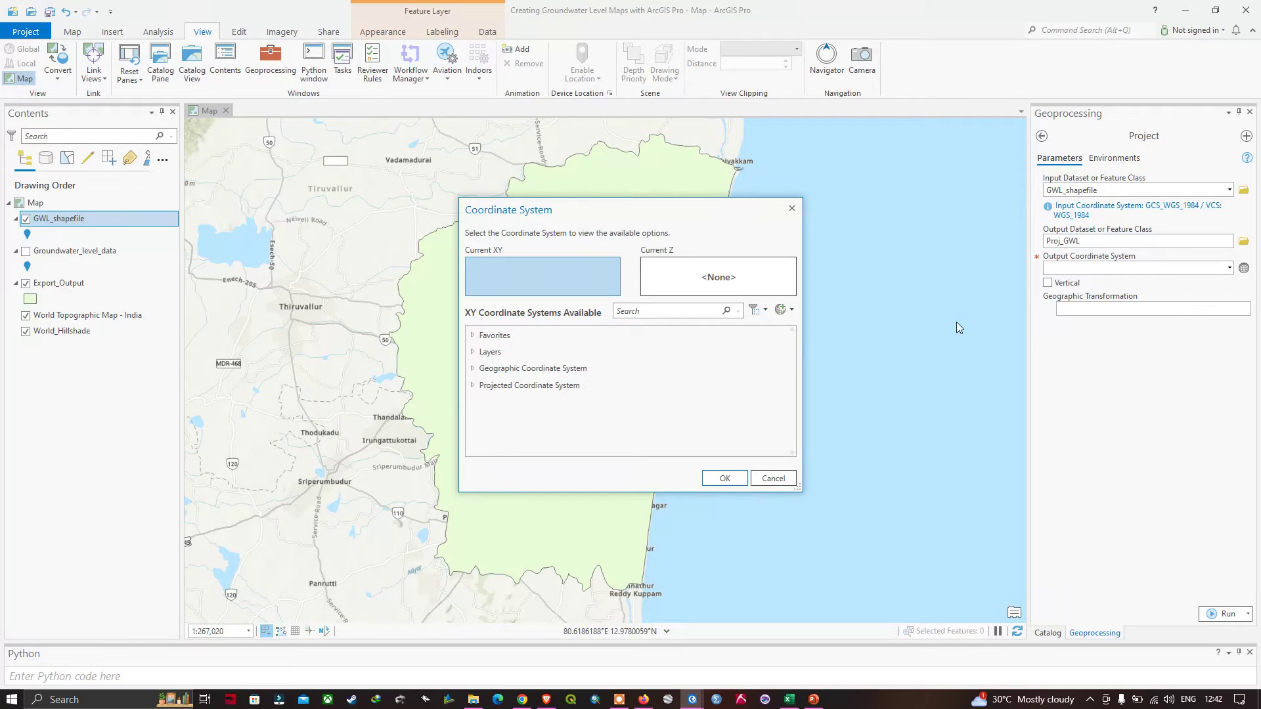
pyautogui.click(473, 388)
pyautogui.scroll(-2, 506, 388)
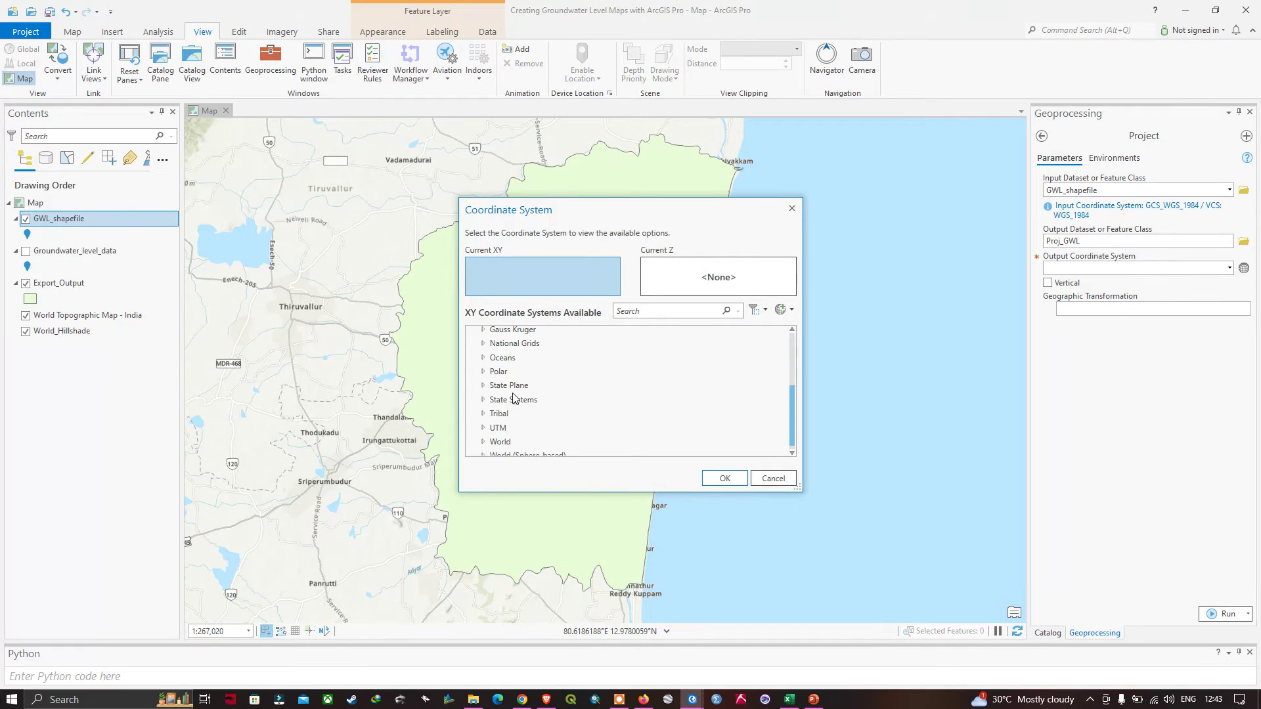
pyautogui.click(495, 430)
pyautogui.scroll(-2, 537, 430)
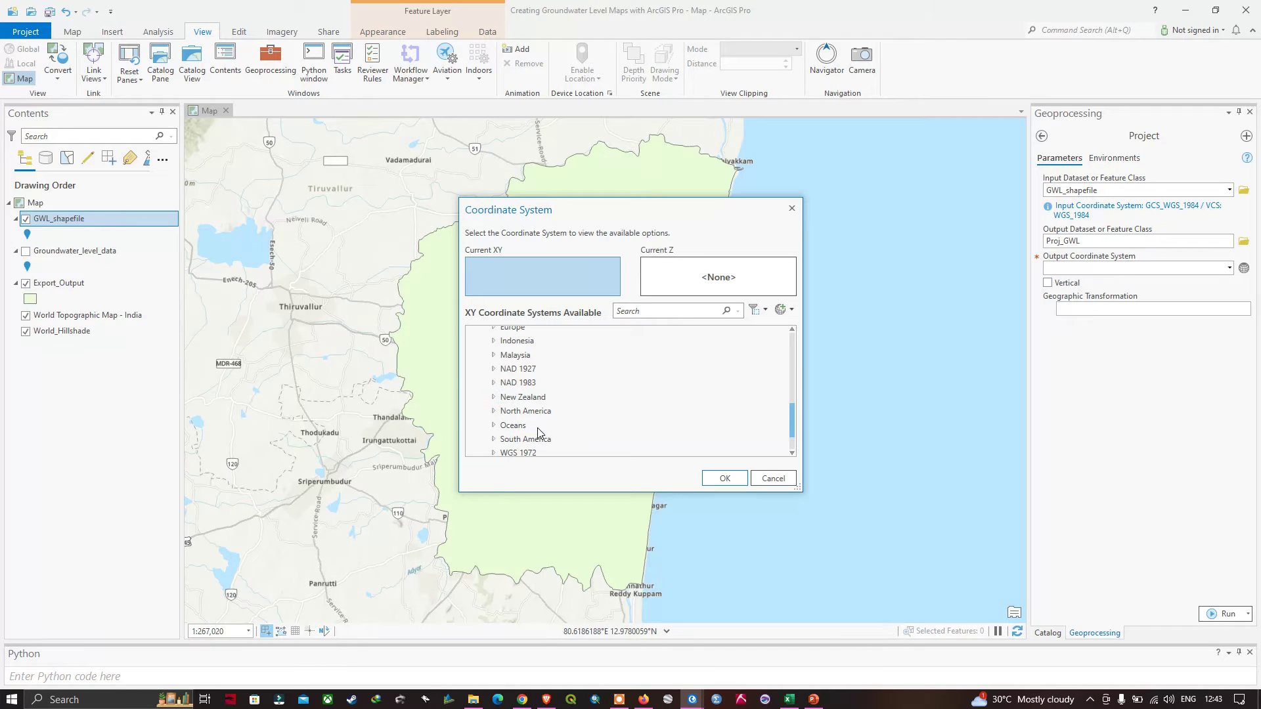
pyautogui.scroll(-1, 538, 432)
pyautogui.scroll(-1, 539, 433)
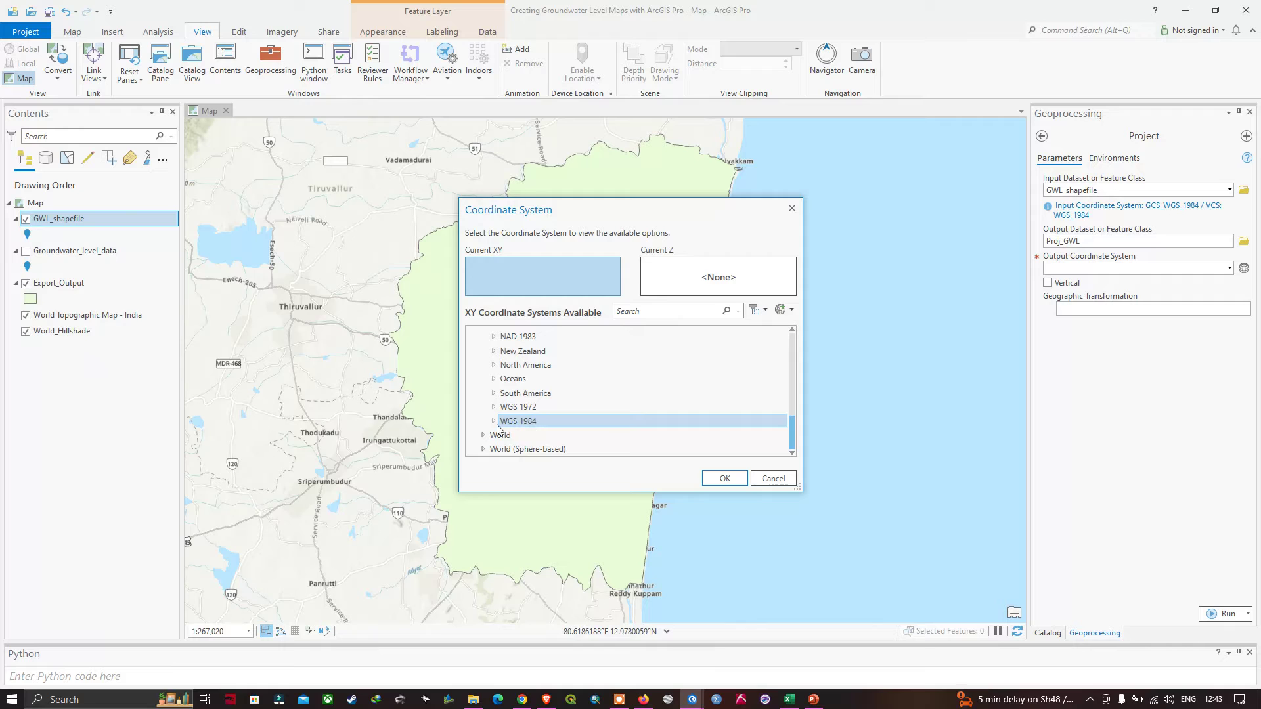
pyautogui.click(493, 421)
pyautogui.scroll(-1, 563, 441)
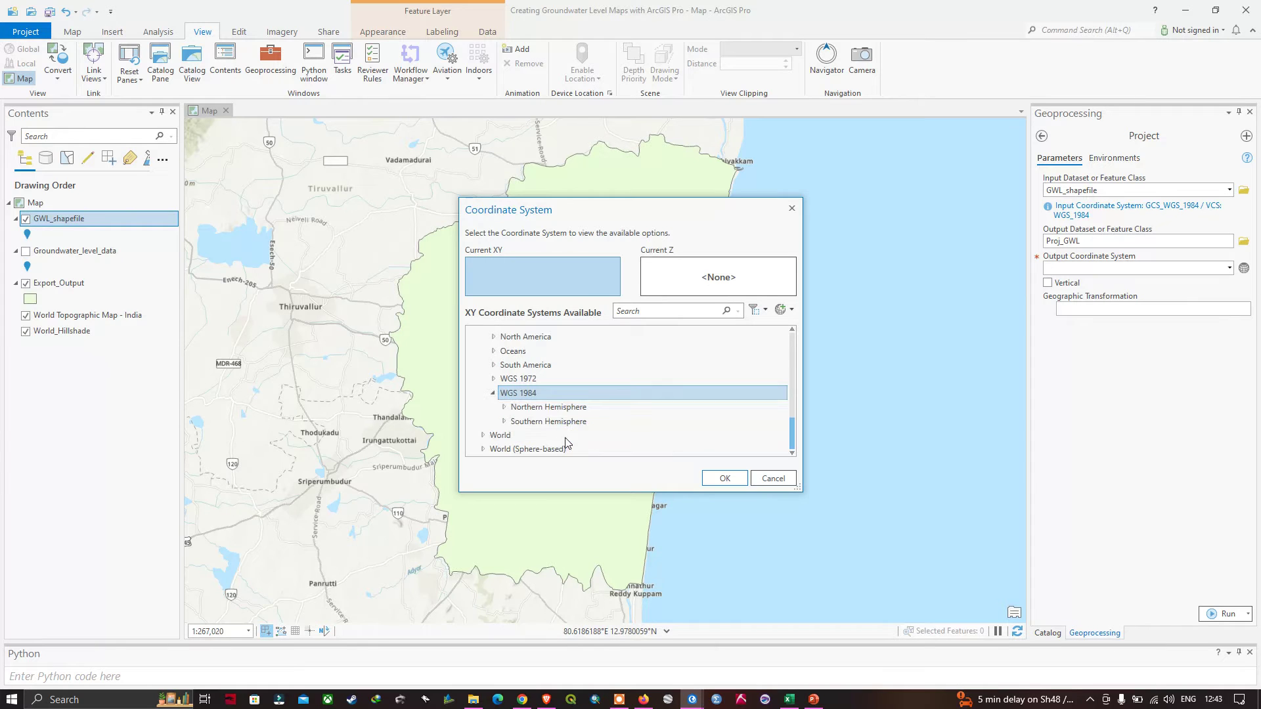
pyautogui.click(505, 407)
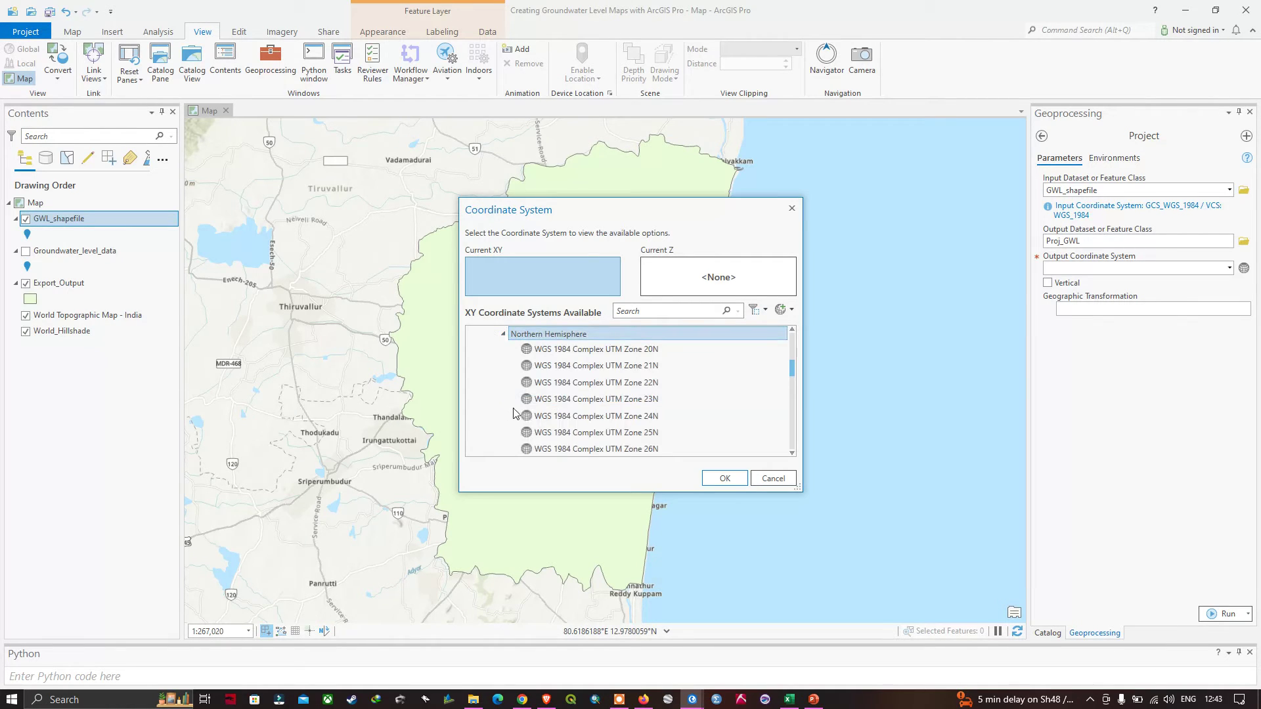
# Set the output coordinate system to WGS 1984 UTM Zone 44N and run the projection
pyautogui.scroll(-8, 591, 411)
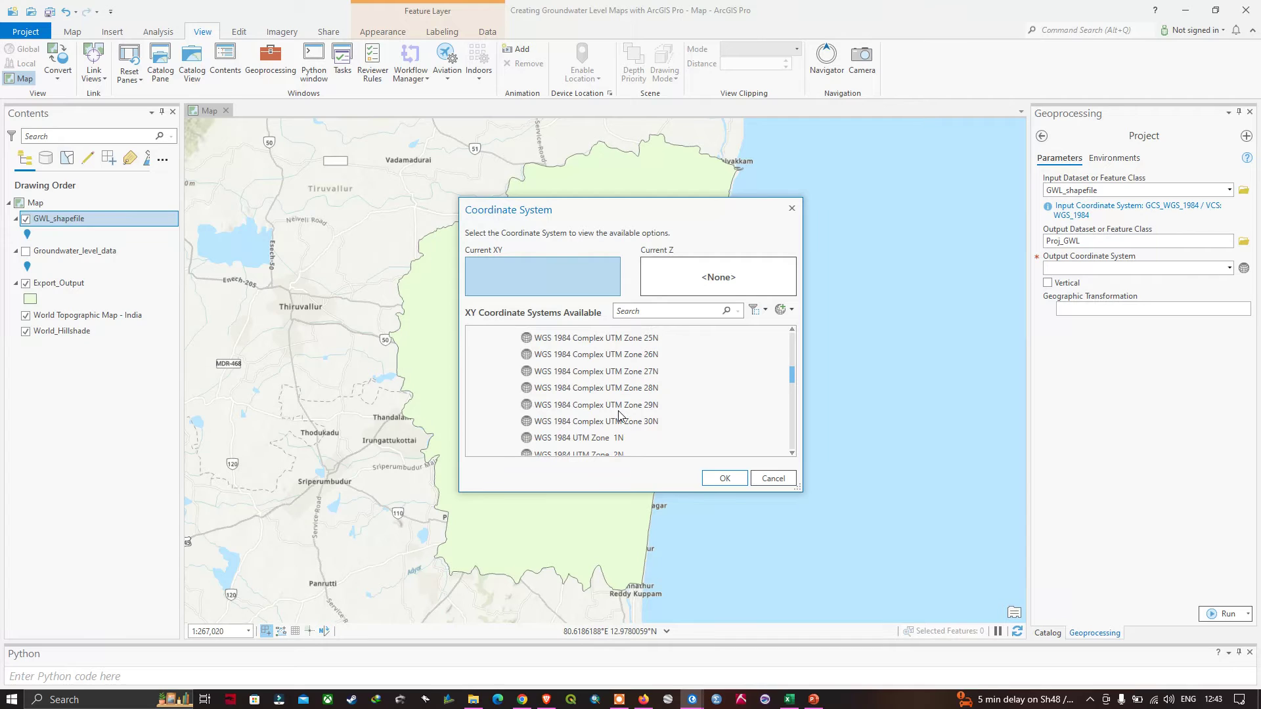
pyautogui.scroll(-7, 618, 414)
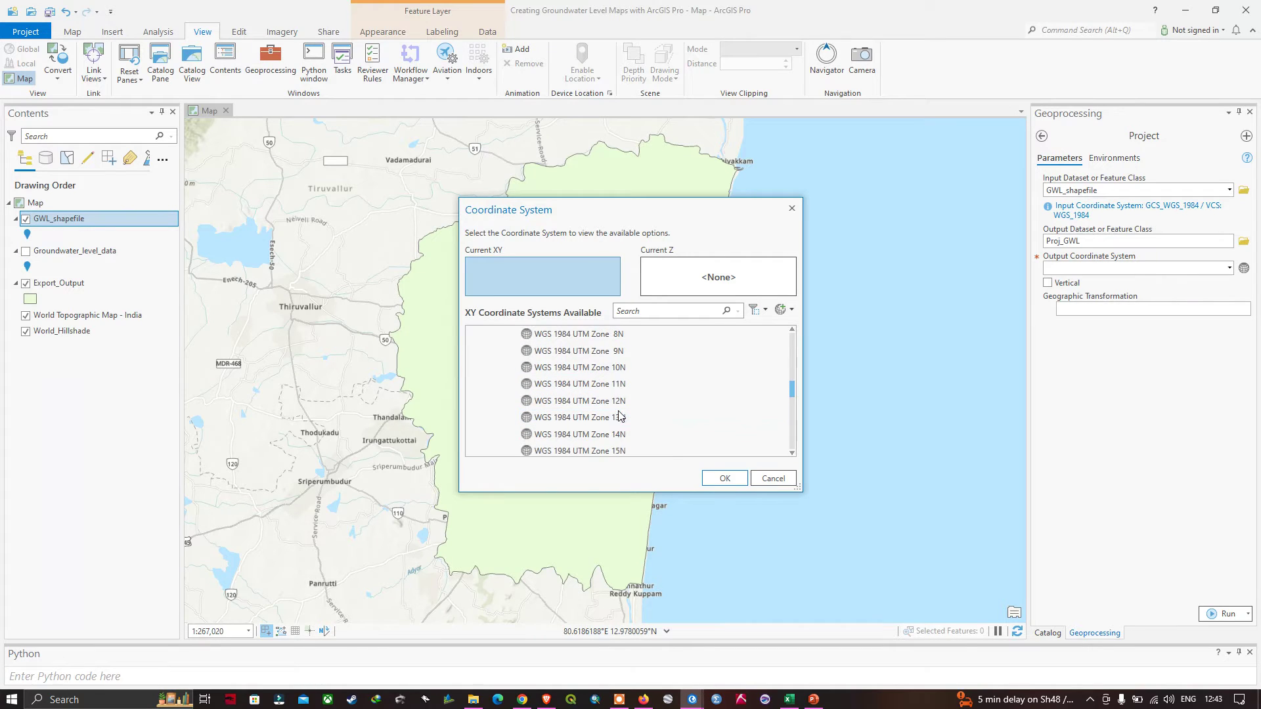
pyautogui.scroll(-7, 619, 416)
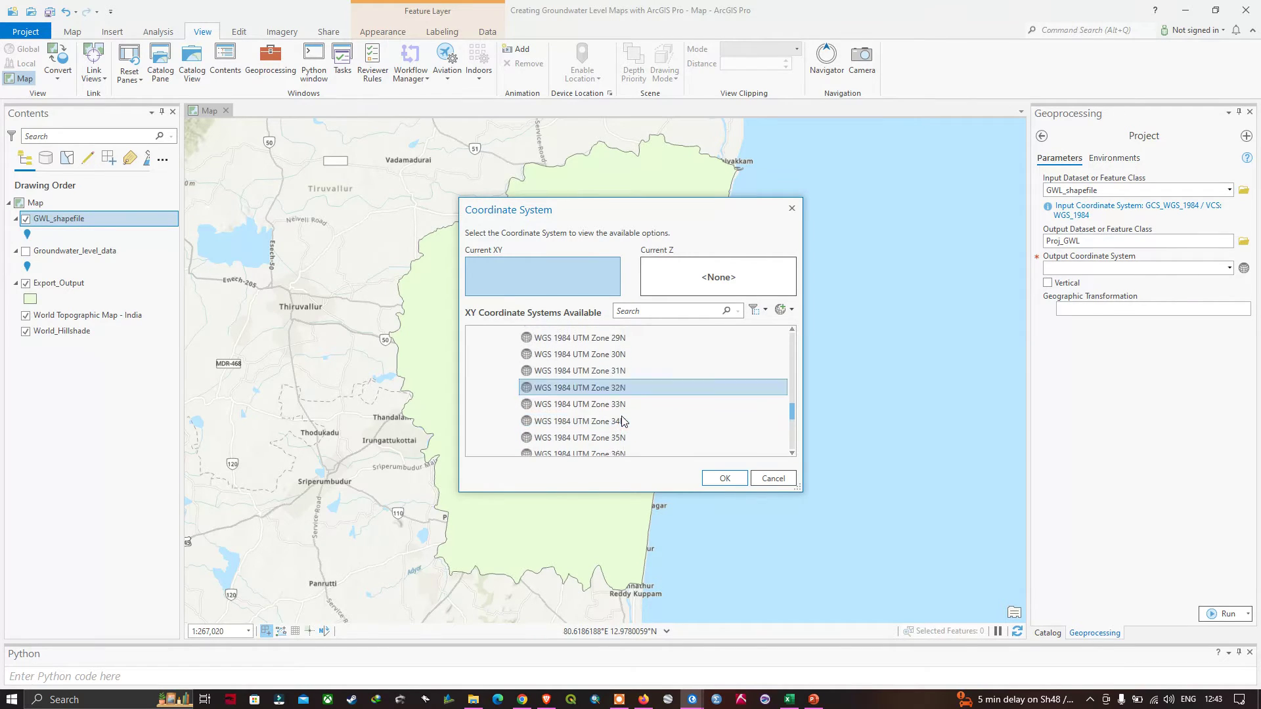
pyautogui.scroll(-3, 621, 421)
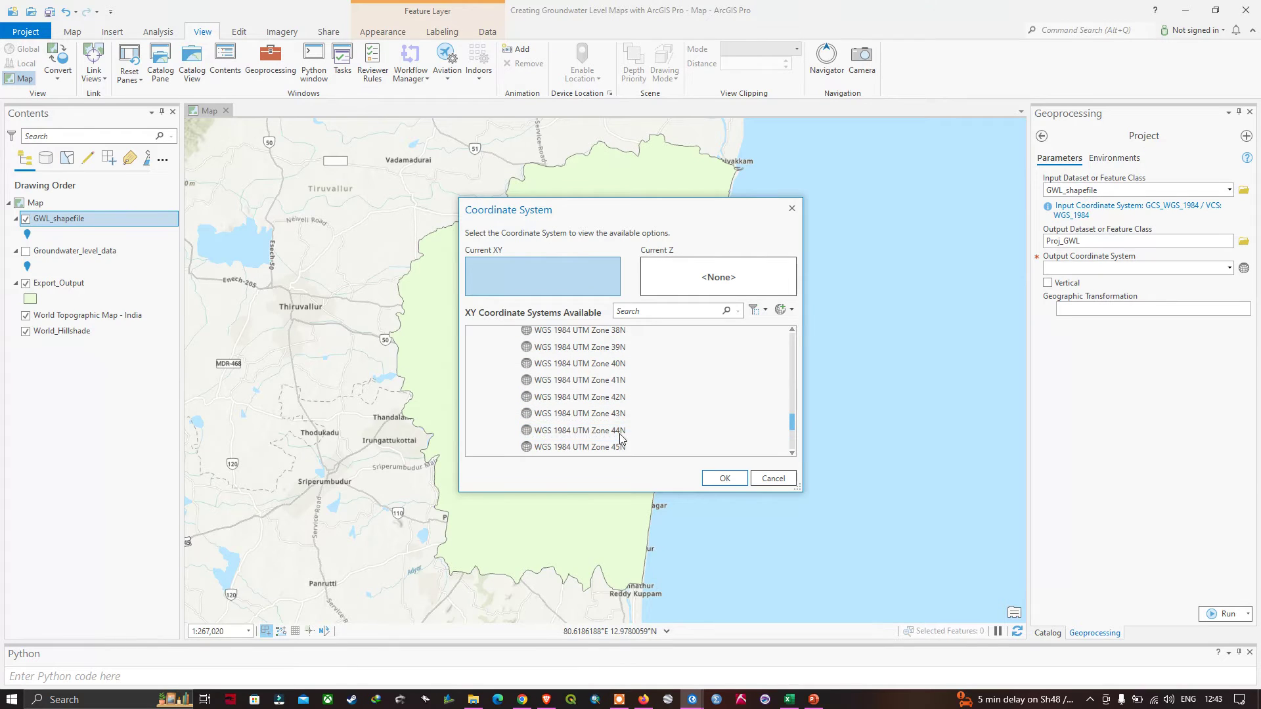
pyautogui.click(621, 434)
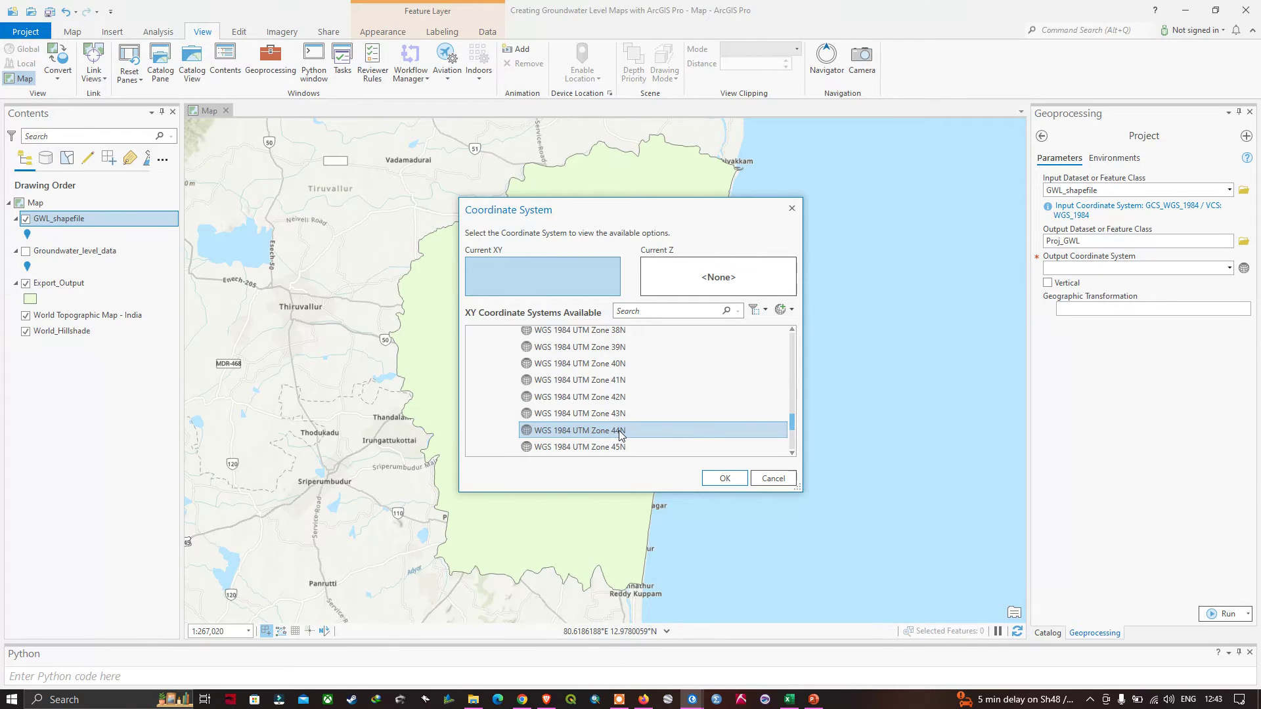
pyautogui.click(725, 478)
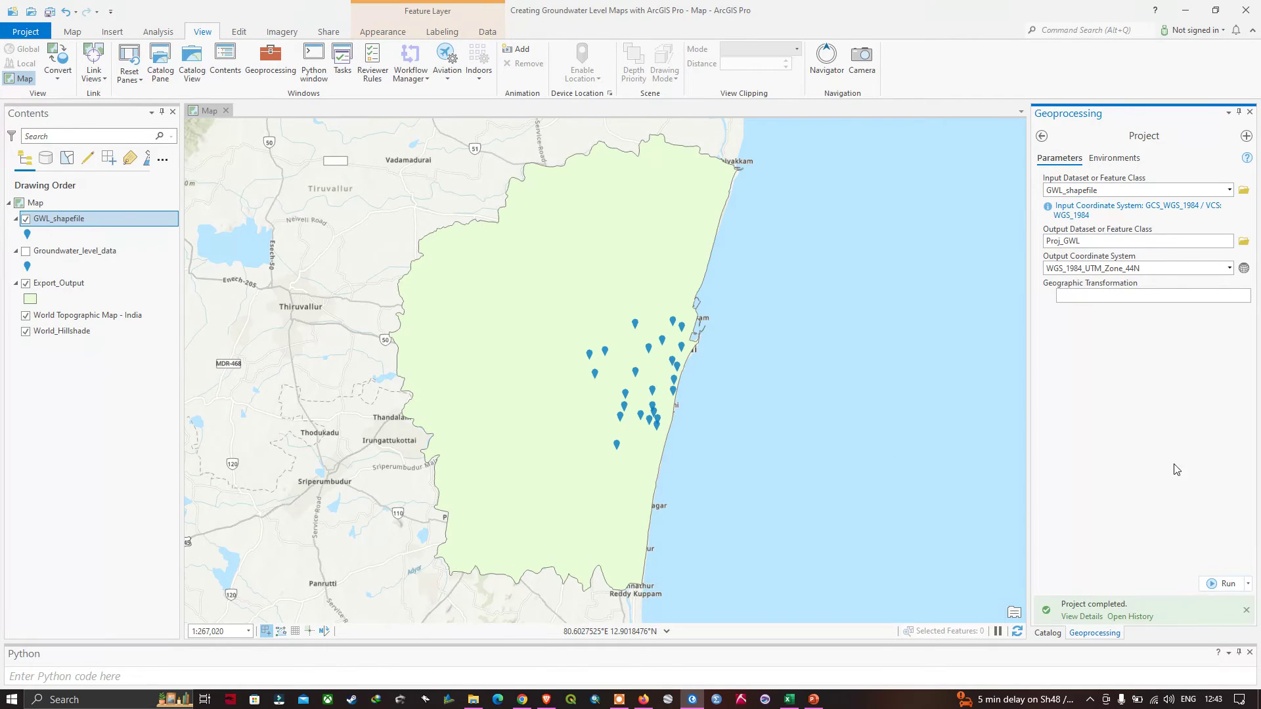
# Review the details of the Project run and check the spatial reference of the original GWL_shapefile layer
pyautogui.click(1104, 616)
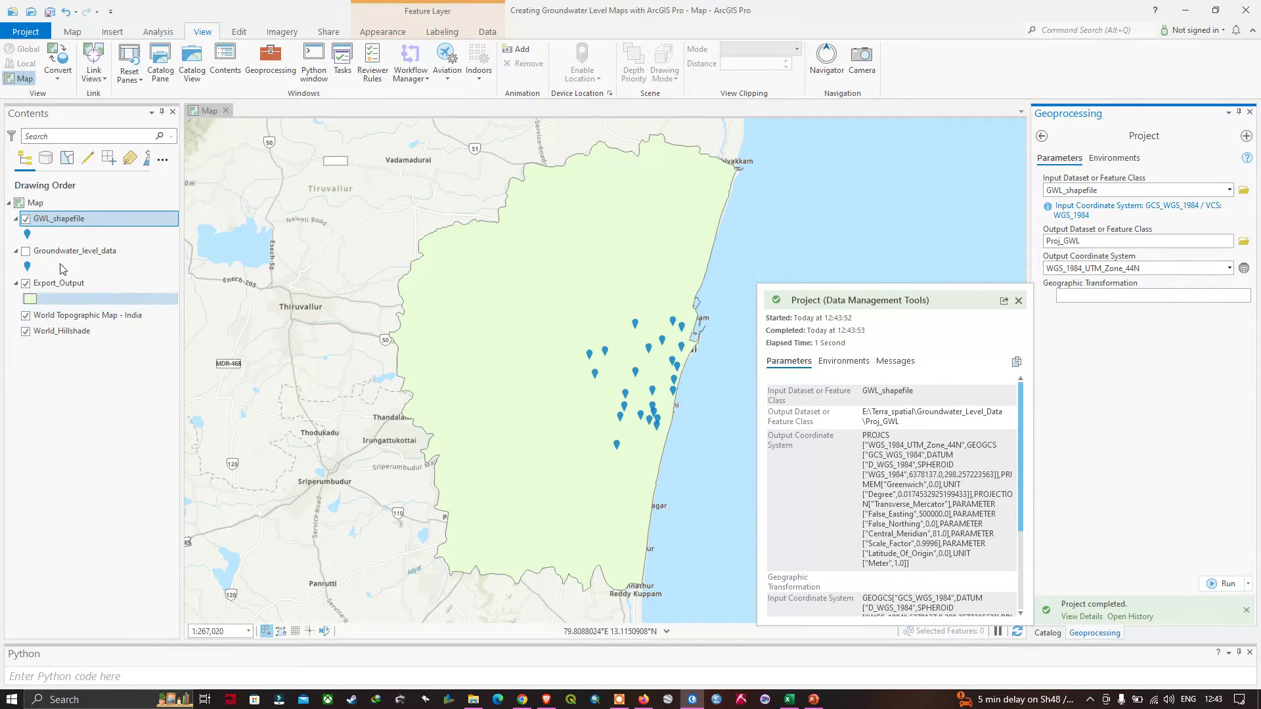
pyautogui.rightClick(57, 221)
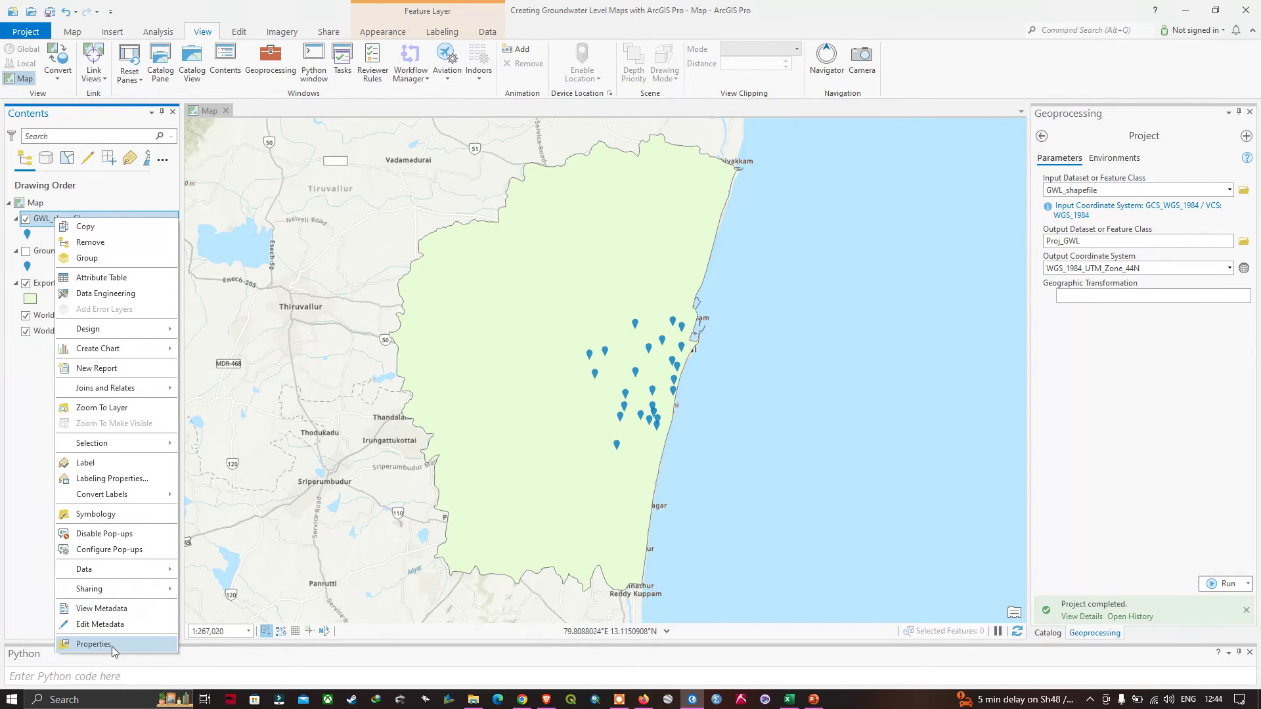
pyautogui.click(93, 644)
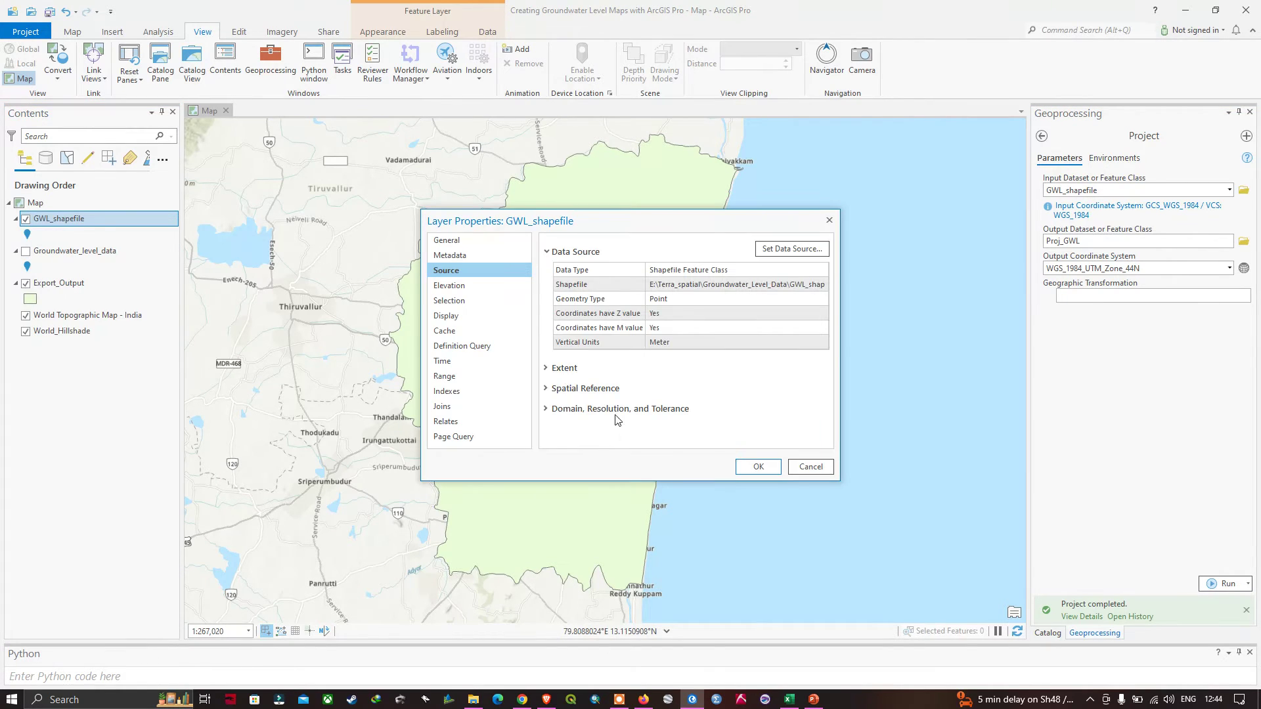
pyautogui.click(555, 389)
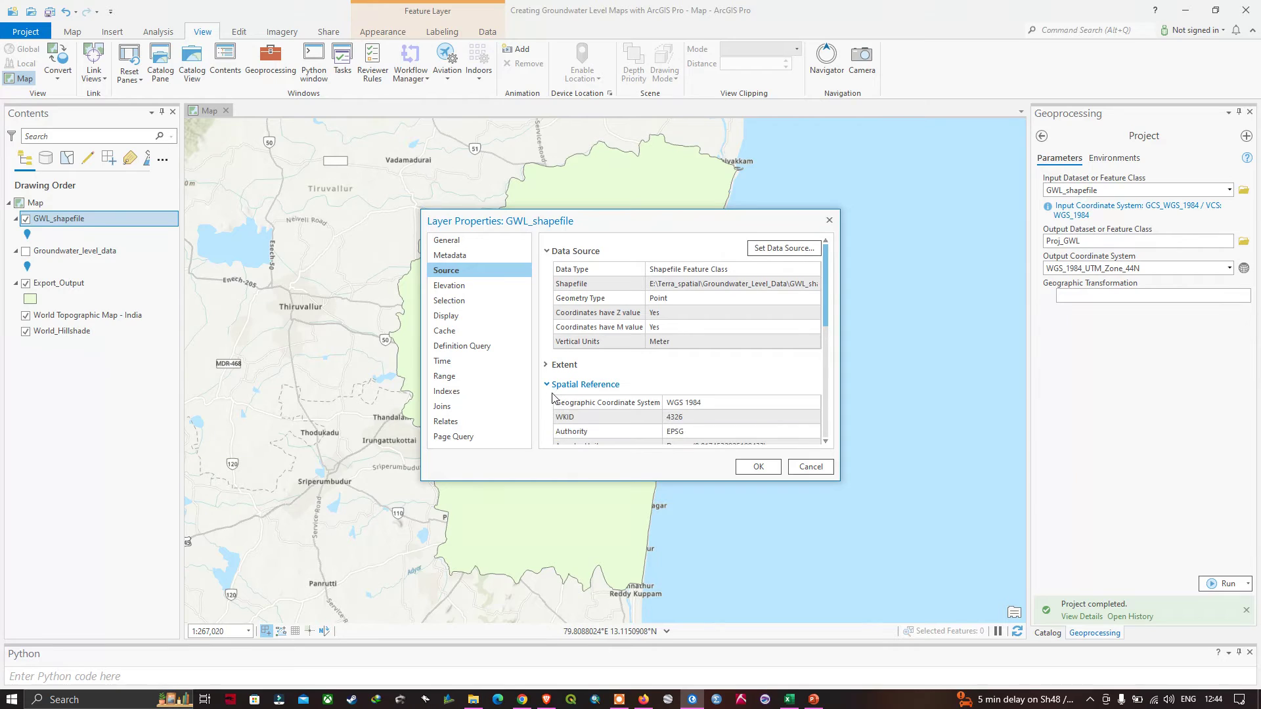
pyautogui.scroll(-2, 624, 400)
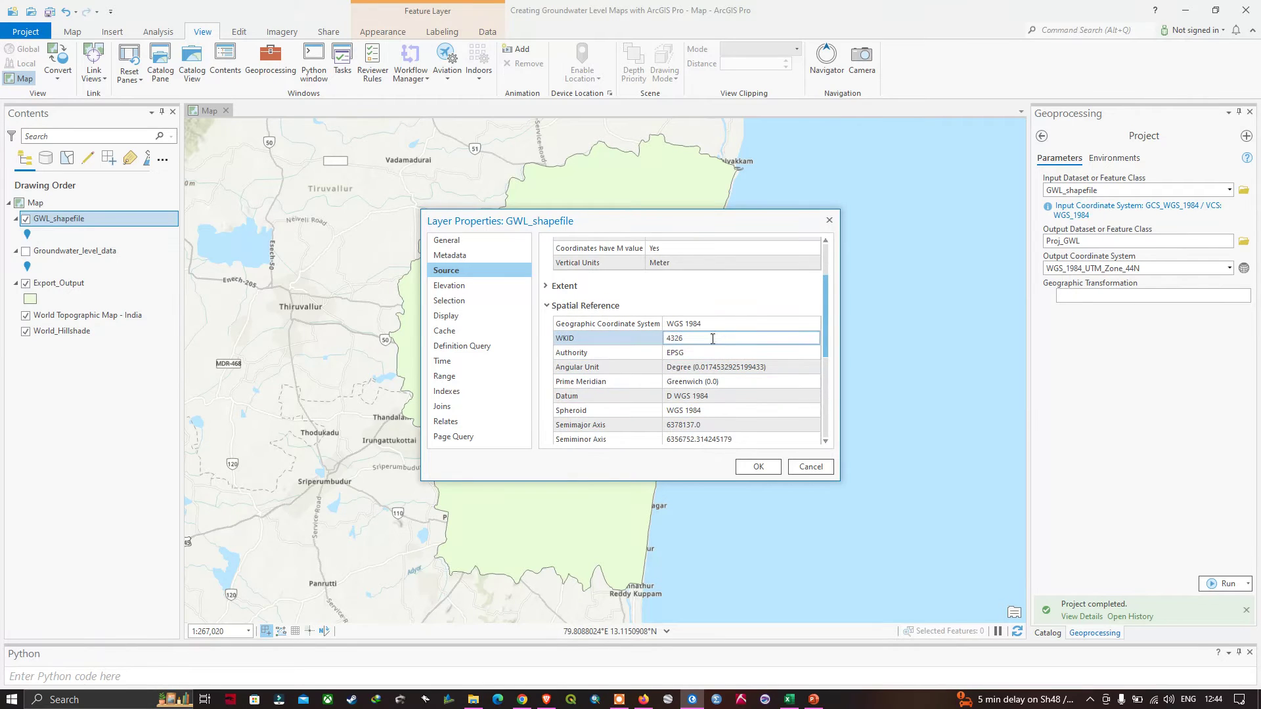
pyautogui.click(807, 467)
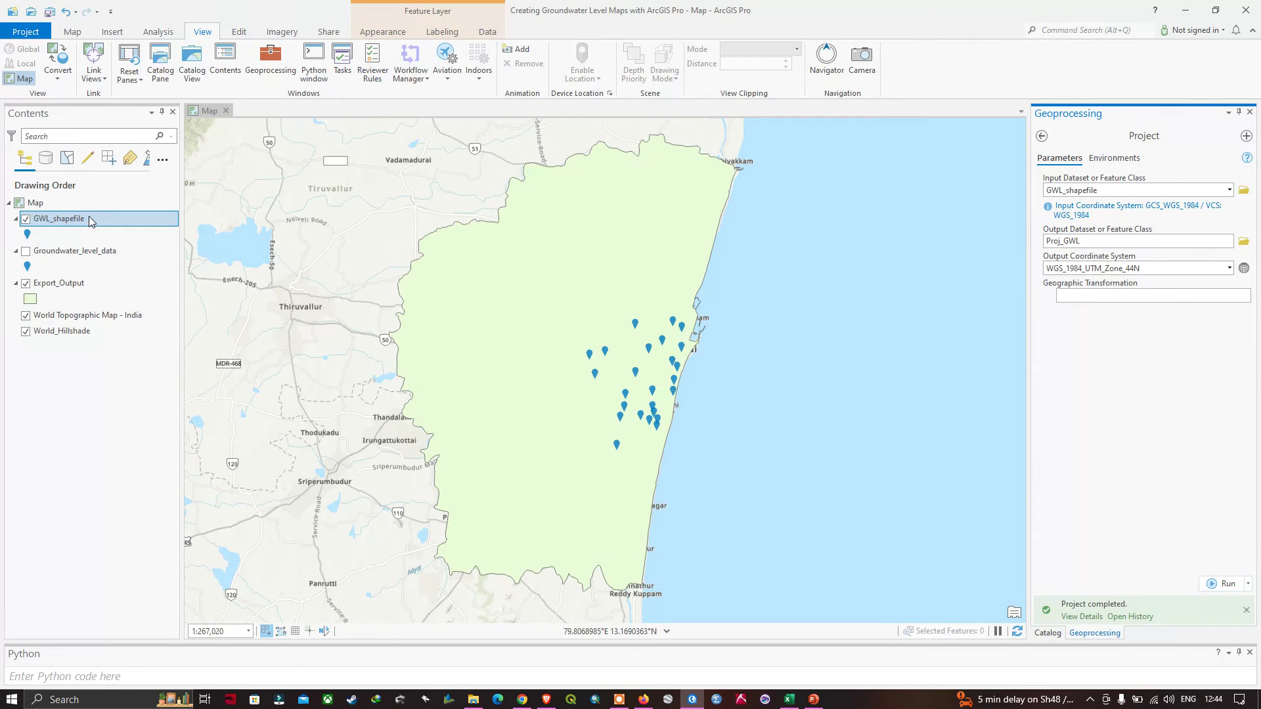
# Switch to File Explorer and add Proj_GWL.shp from the Groundwater_Level_Data folder to the map as a layer
pyautogui.hotkey('alt', 'Tab')
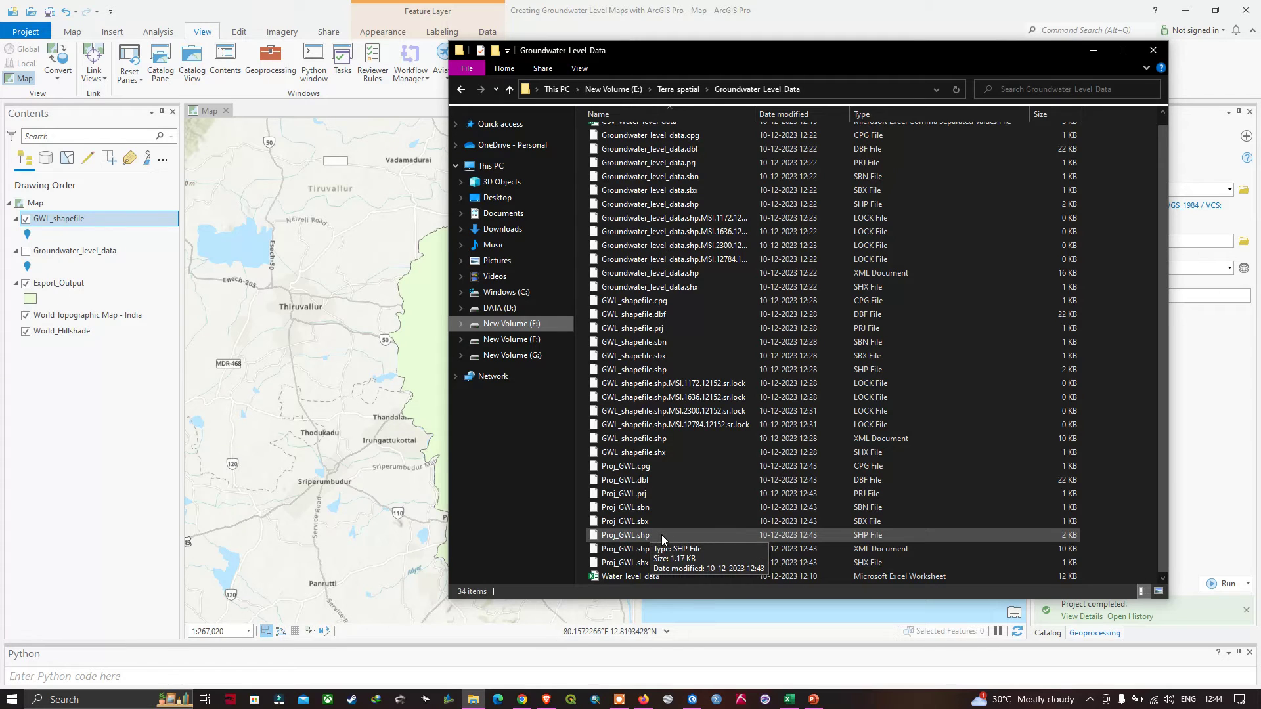
pyautogui.moveTo(661, 534); pyautogui.dragTo(542, 575)
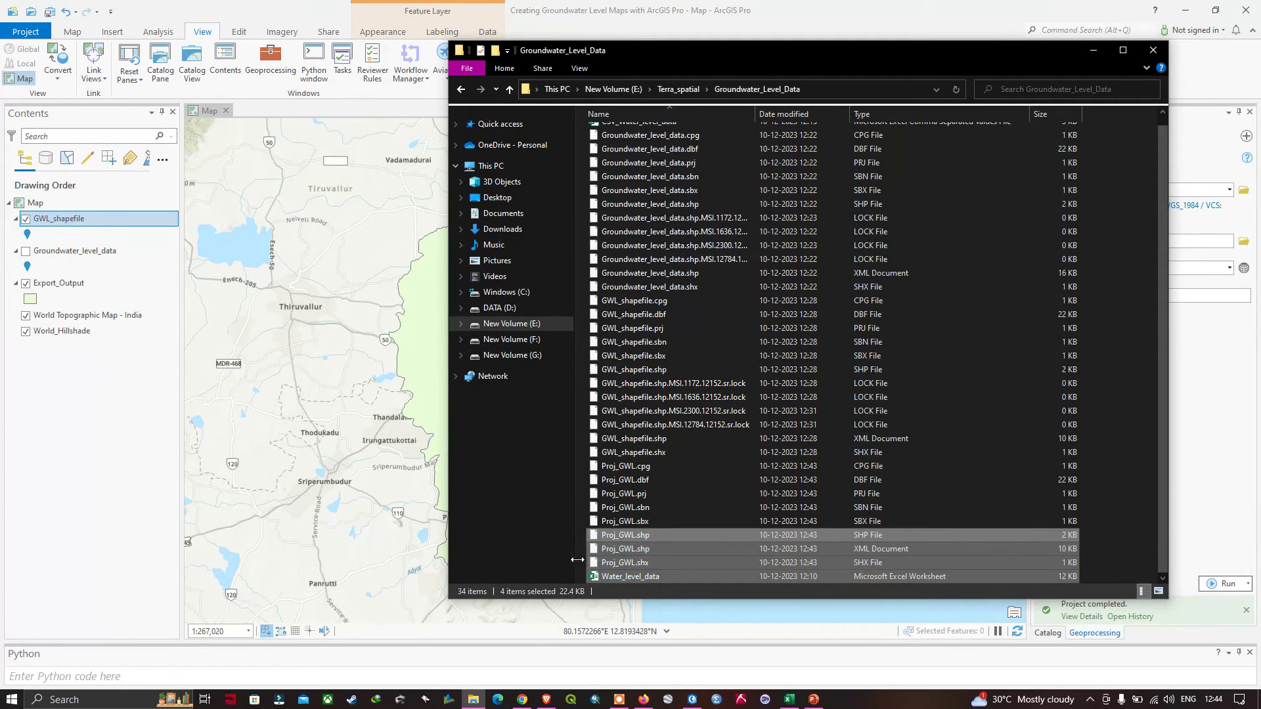
pyautogui.click(655, 536)
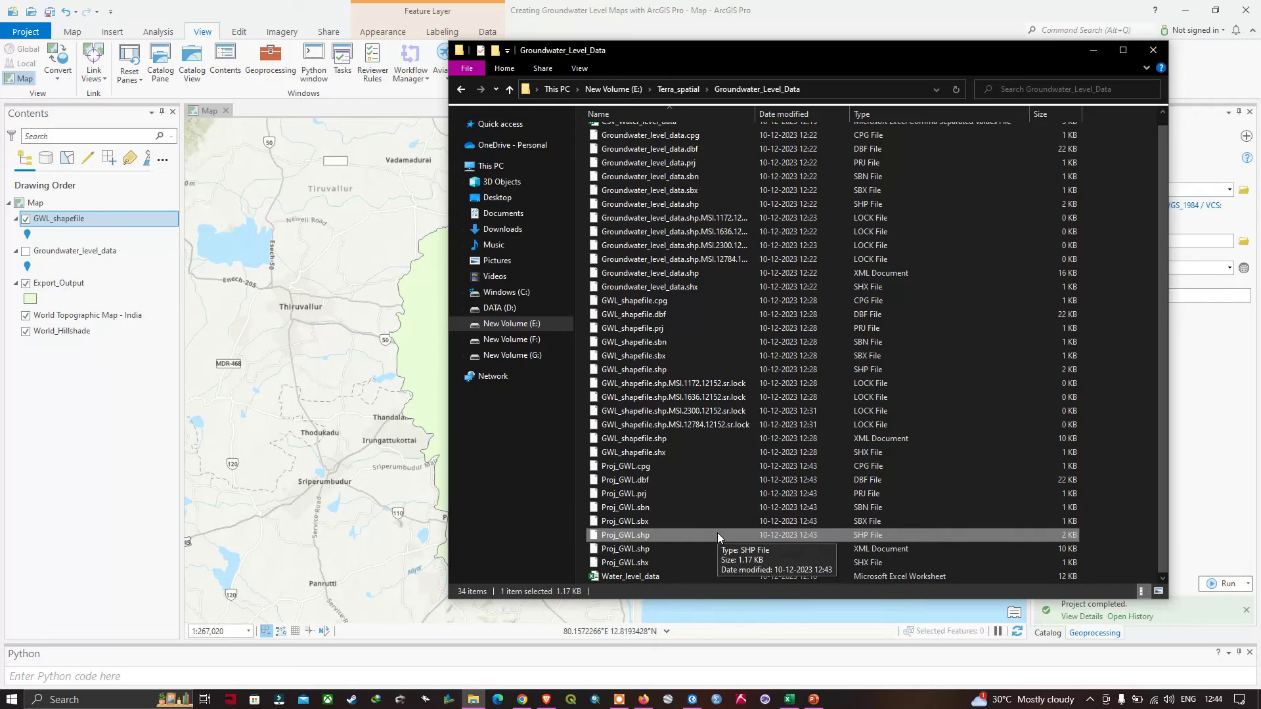
pyautogui.moveTo(719, 536)
pyautogui.mouseDown()
pyautogui.moveTo(132, 325)
pyautogui.moveTo(105, 309)
pyautogui.moveTo(66, 210)
pyautogui.mouseUp()
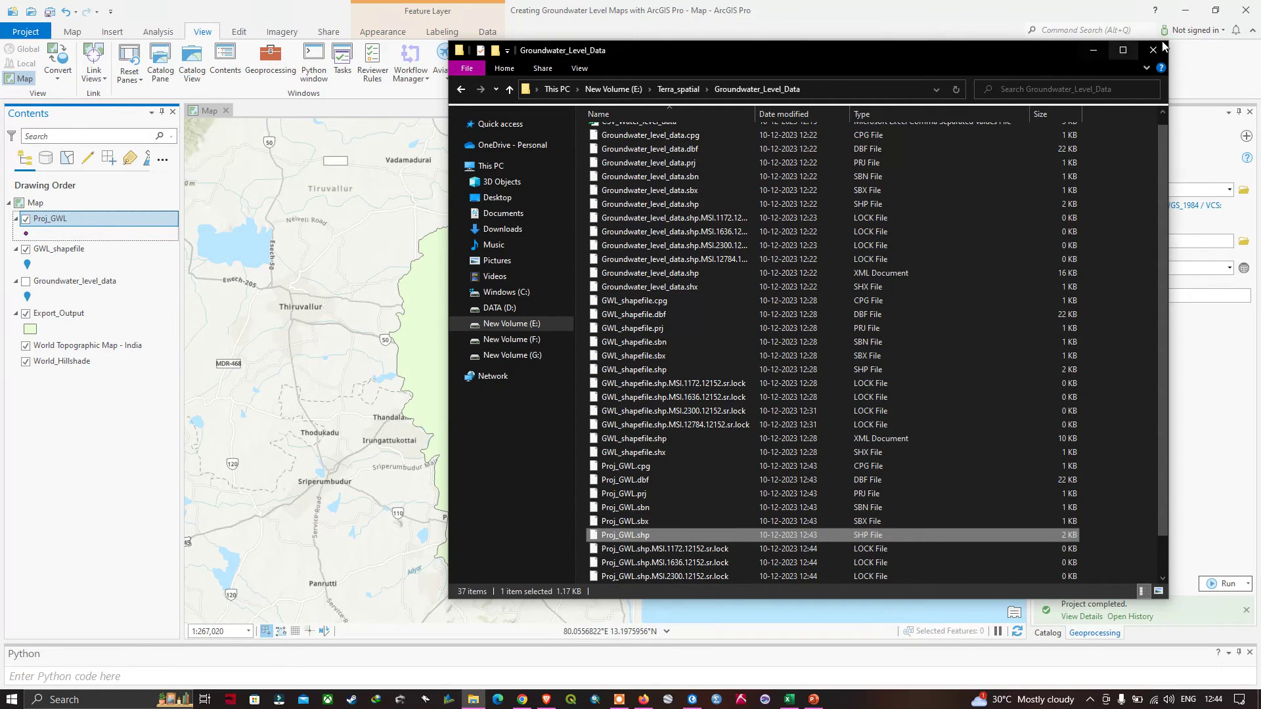
pyautogui.click(1091, 52)
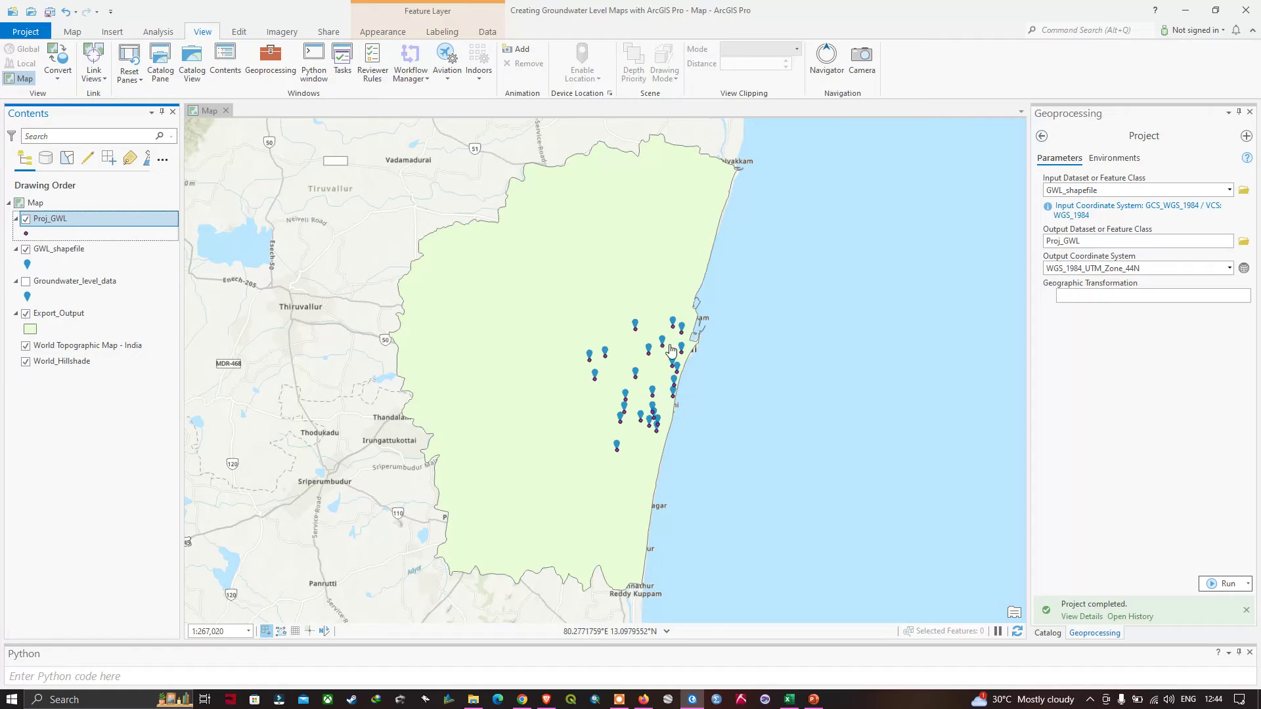
# Hide the GWL_shapefile layer, then remove it and Groundwater_level_data from the map and close the finished Project tool
pyautogui.click(25, 250)
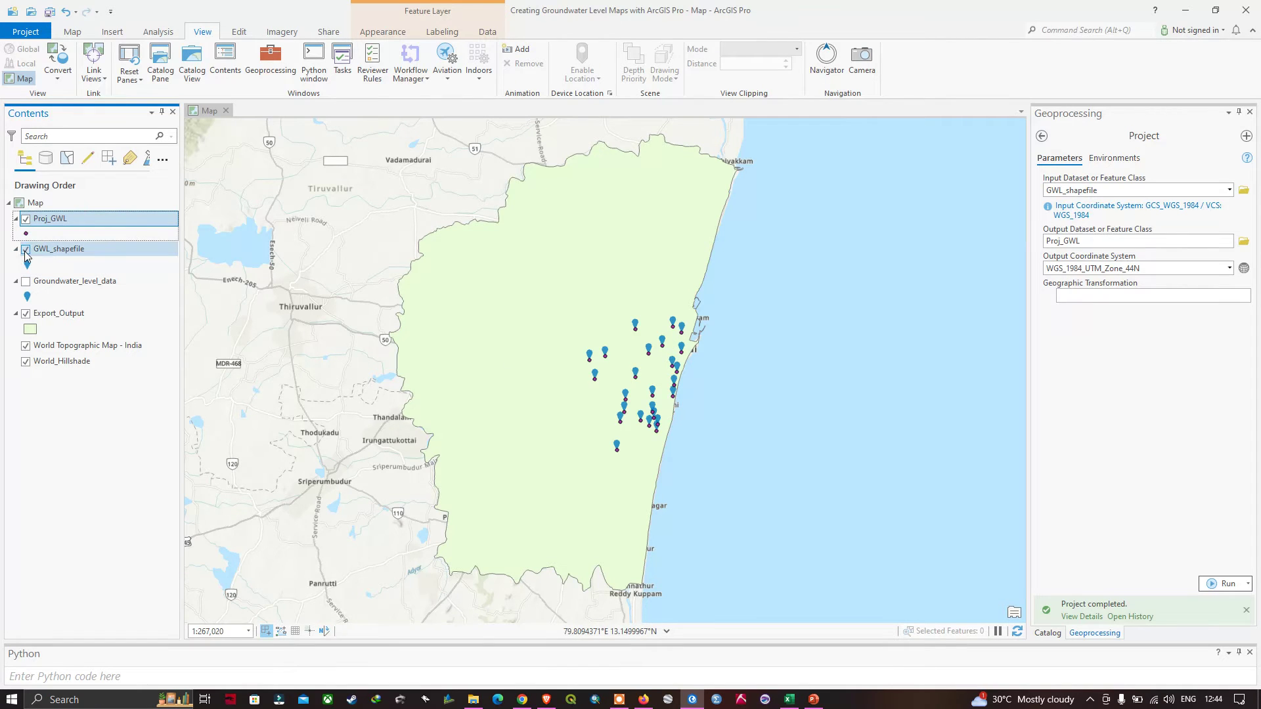
pyautogui.click(76, 282)
pyautogui.keyDown('ctrl'); pyautogui.click(72, 253); pyautogui.keyUp('ctrl')
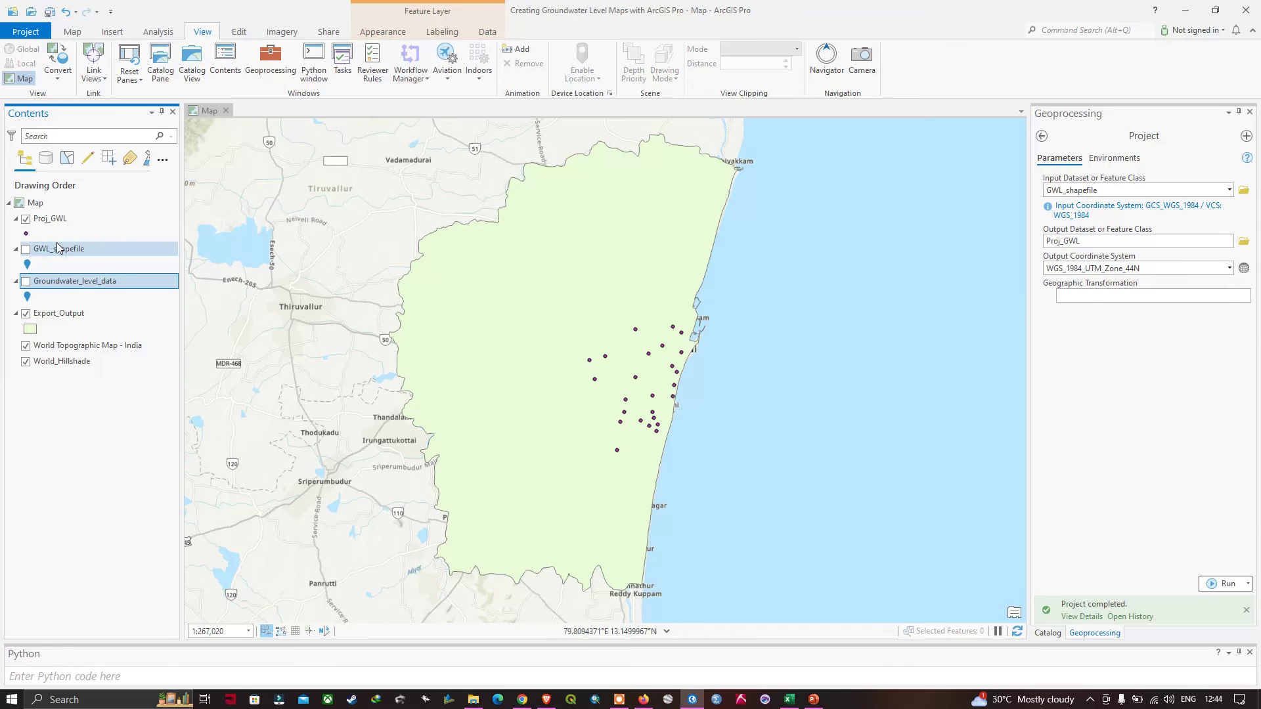
pyautogui.rightClick(74, 256)
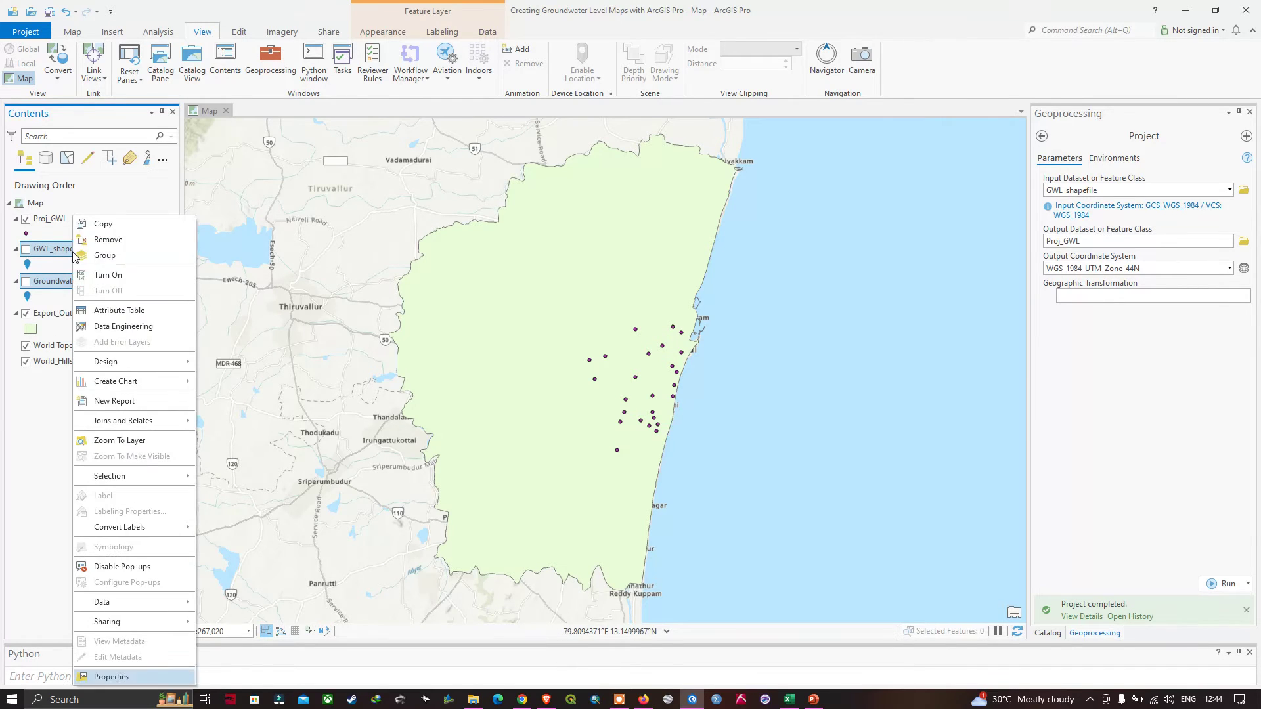
pyautogui.click(100, 240)
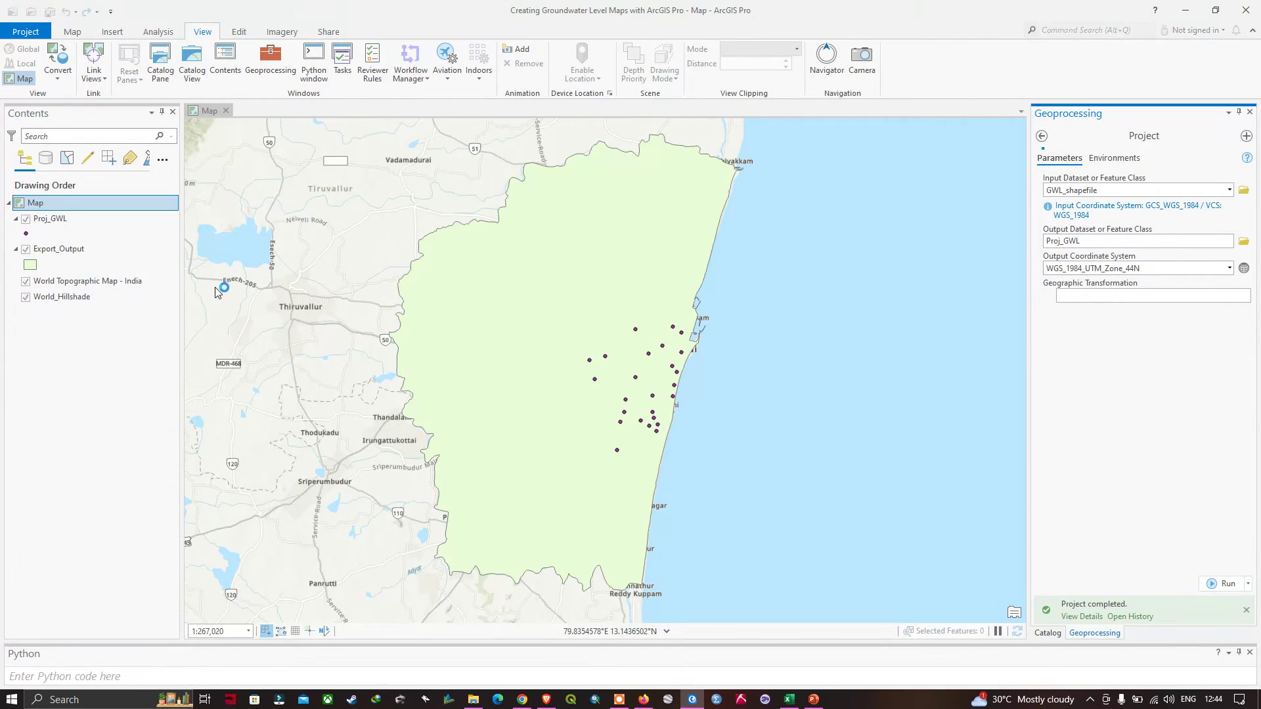
pyautogui.click(1249, 112)
# Check the spatial reference of the Proj_GWL layer in its source properties
pyautogui.rightClick(58, 222)
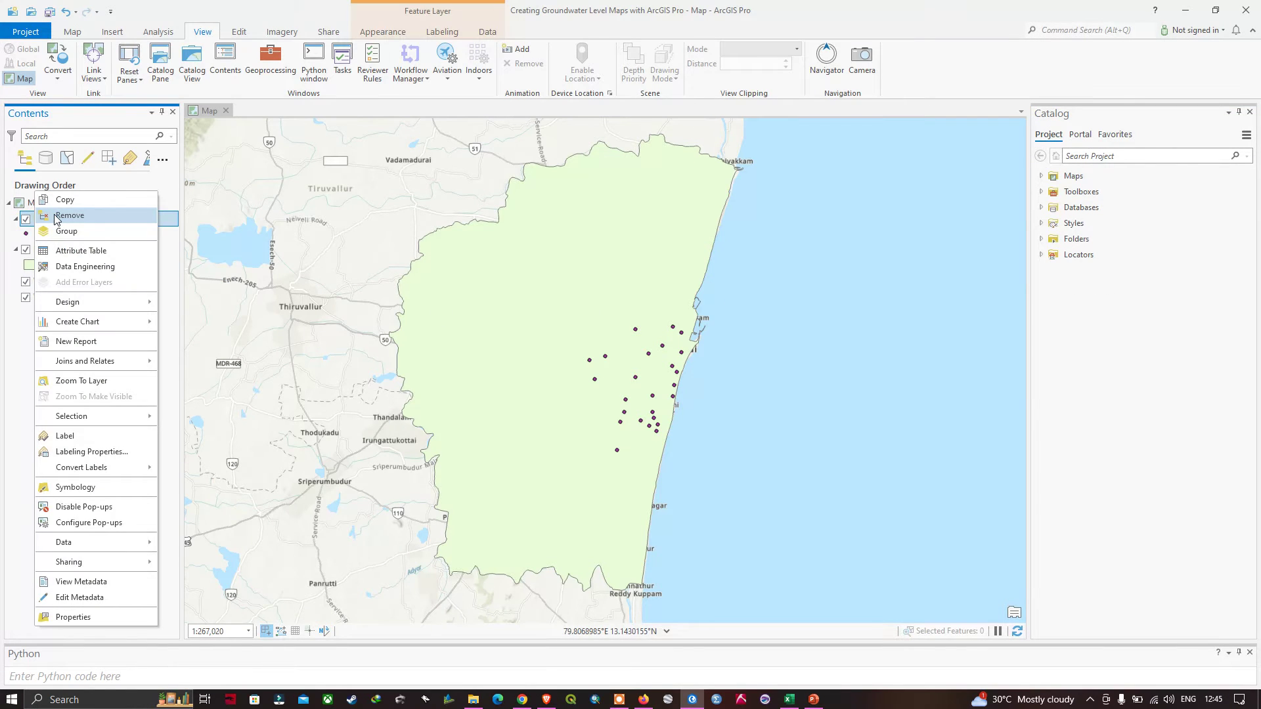
pyautogui.click(97, 617)
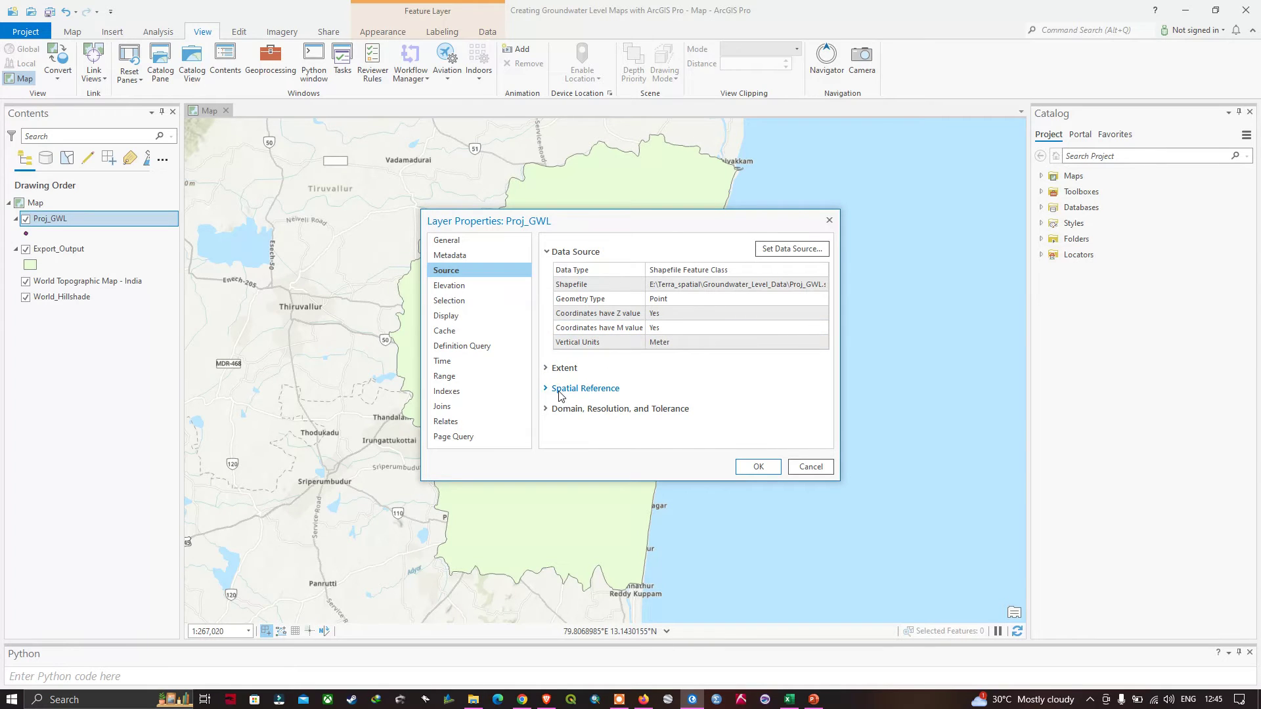
pyautogui.click(599, 394)
pyautogui.scroll(-3, 670, 333)
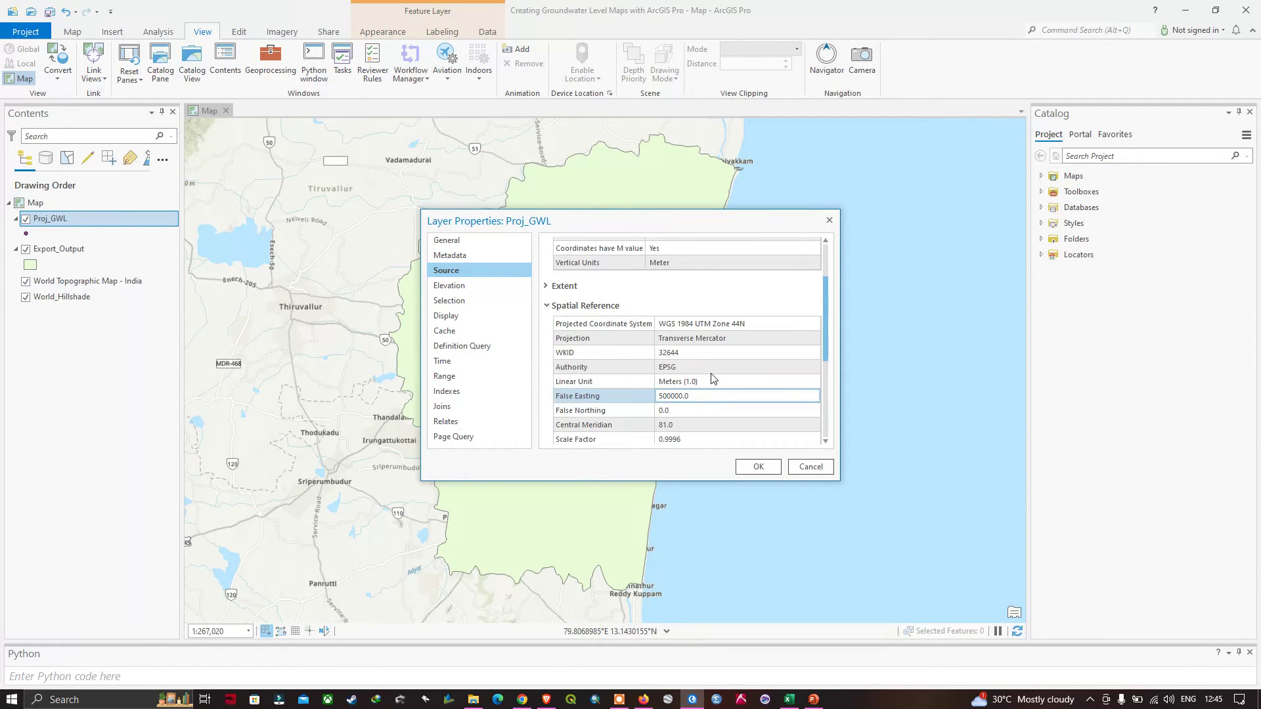
pyautogui.click(761, 467)
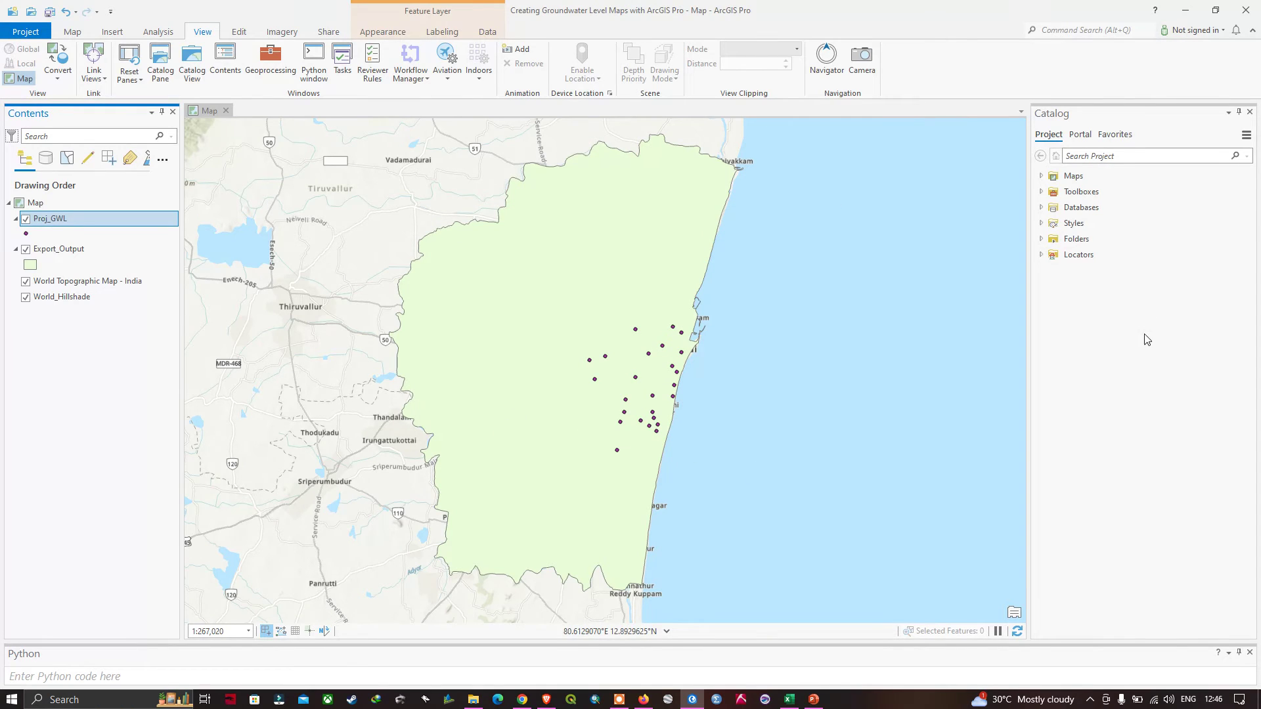
# Open the IDW tool from the Interpolation toolset of the Spatial Analyst Tools
pyautogui.click(277, 61)
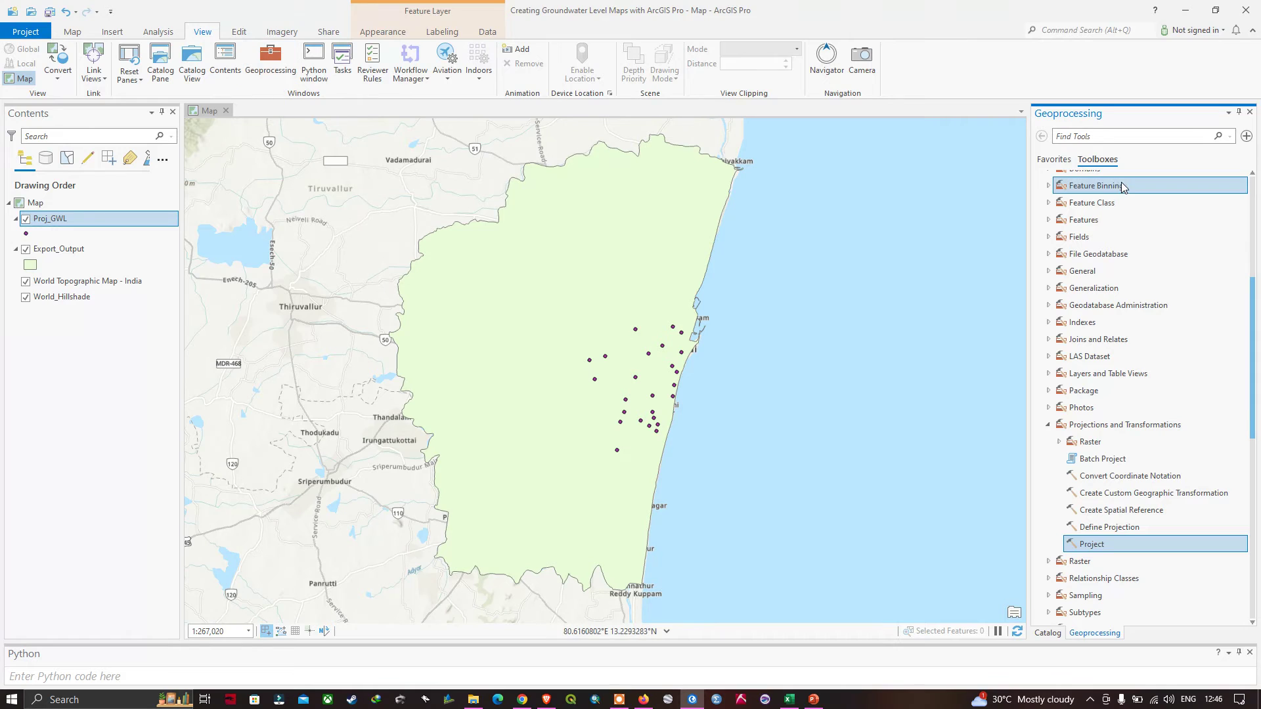
pyautogui.click(1048, 426)
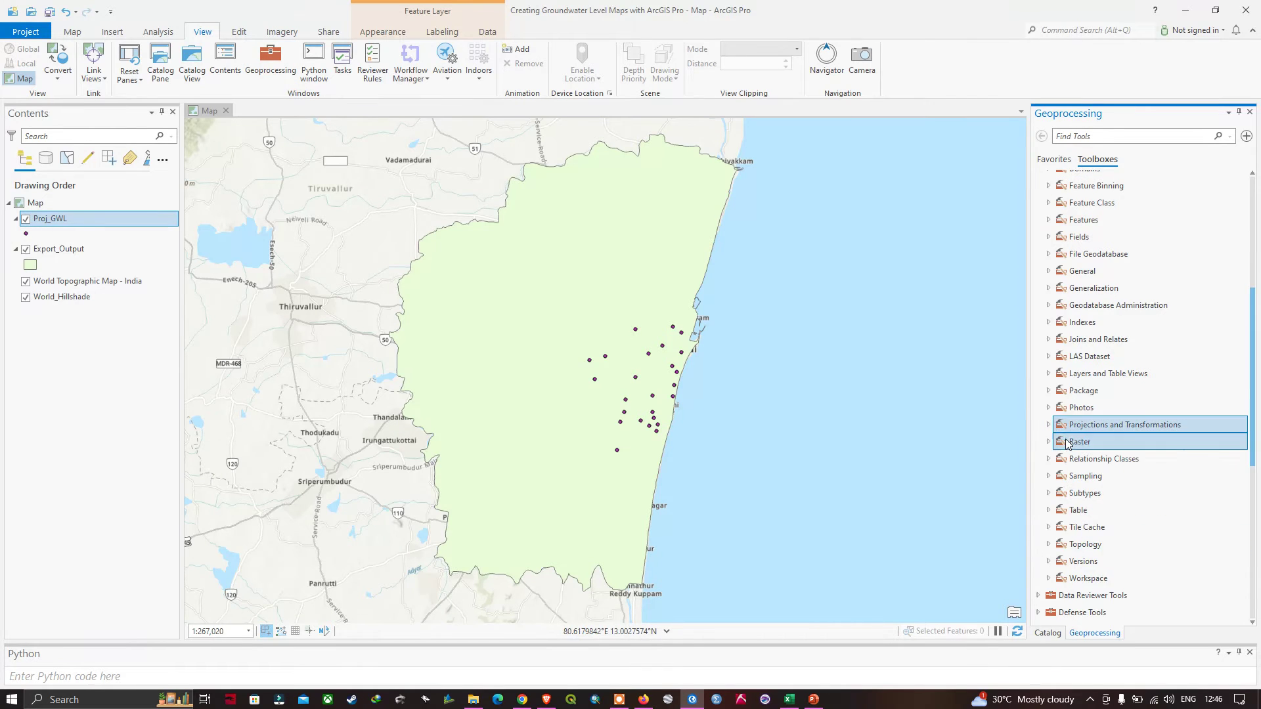
pyautogui.scroll(-5, 1069, 434)
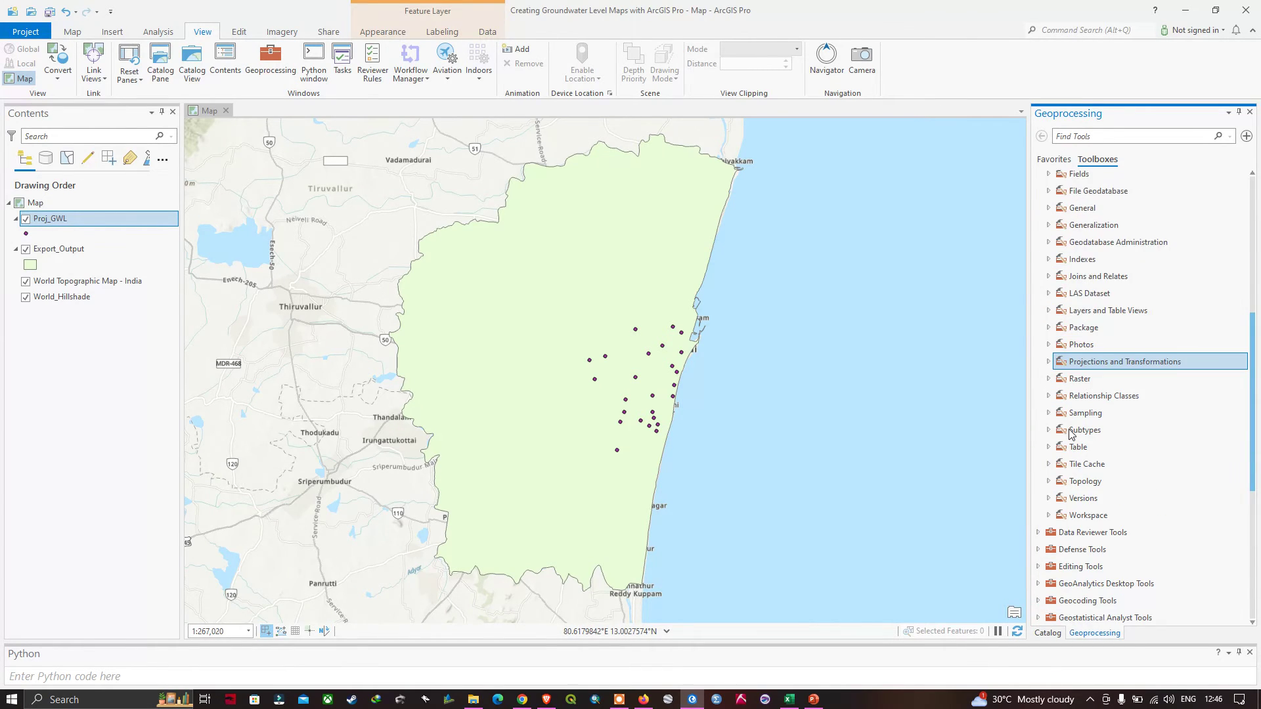
pyautogui.press('Left')
pyautogui.press('Left')
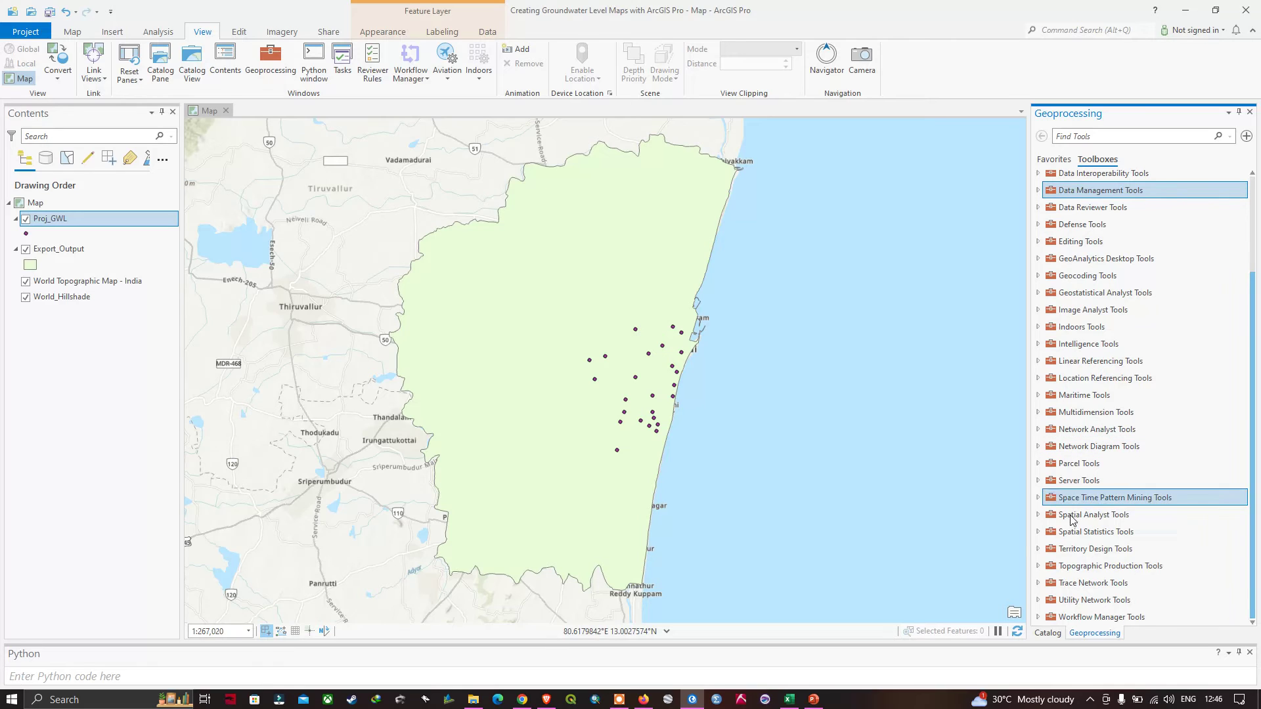
pyautogui.click(1037, 515)
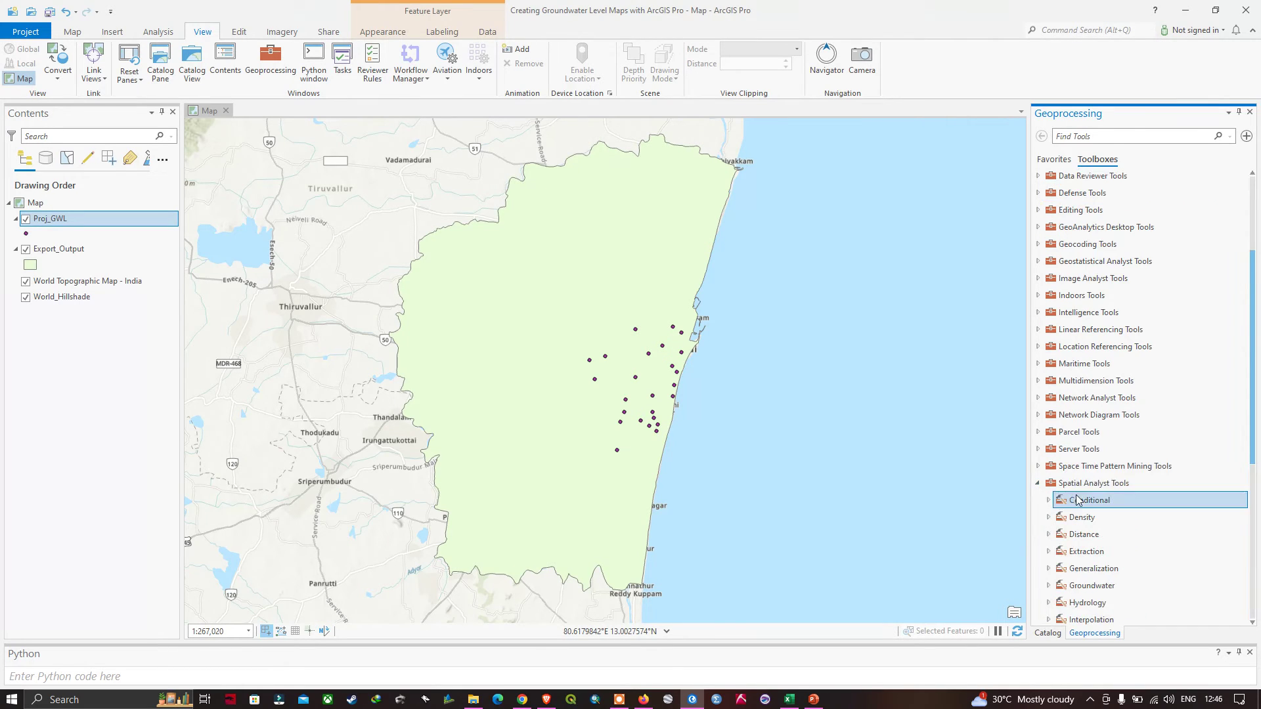
pyautogui.scroll(-3, 1083, 499)
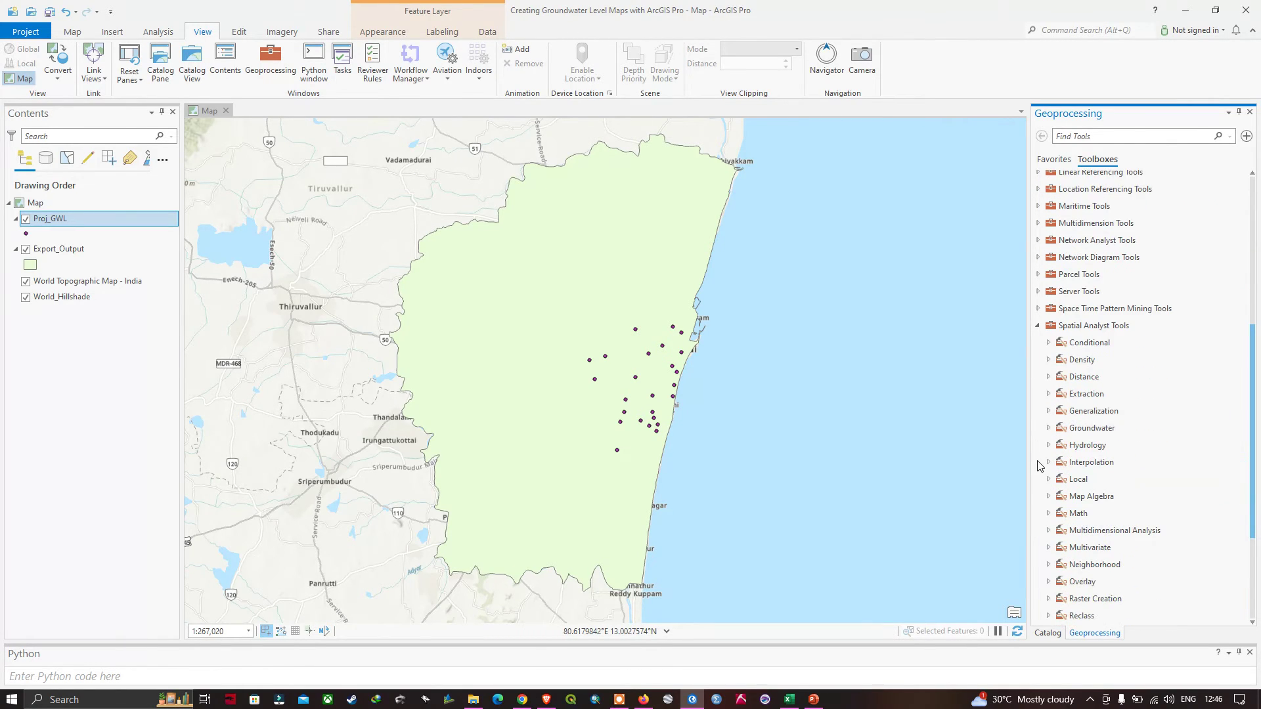
pyautogui.click(1049, 463)
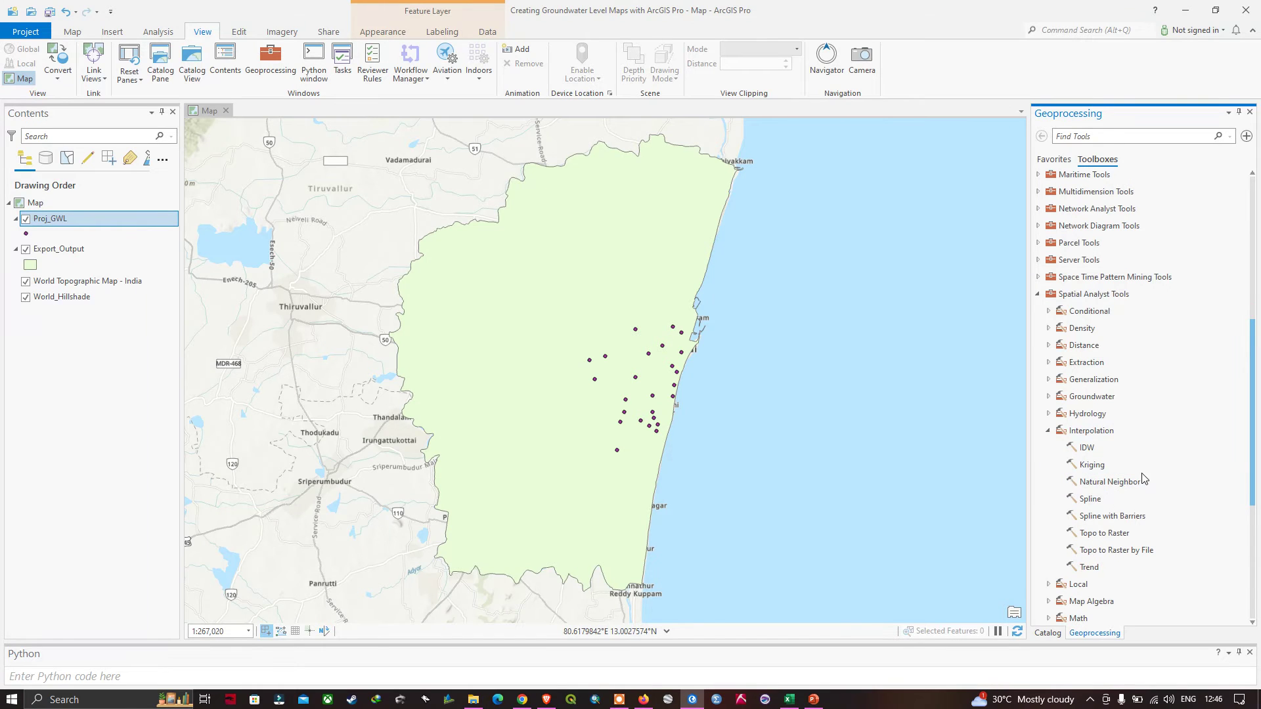
pyautogui.click(1078, 453)
pyautogui.doubleClick(1084, 453)
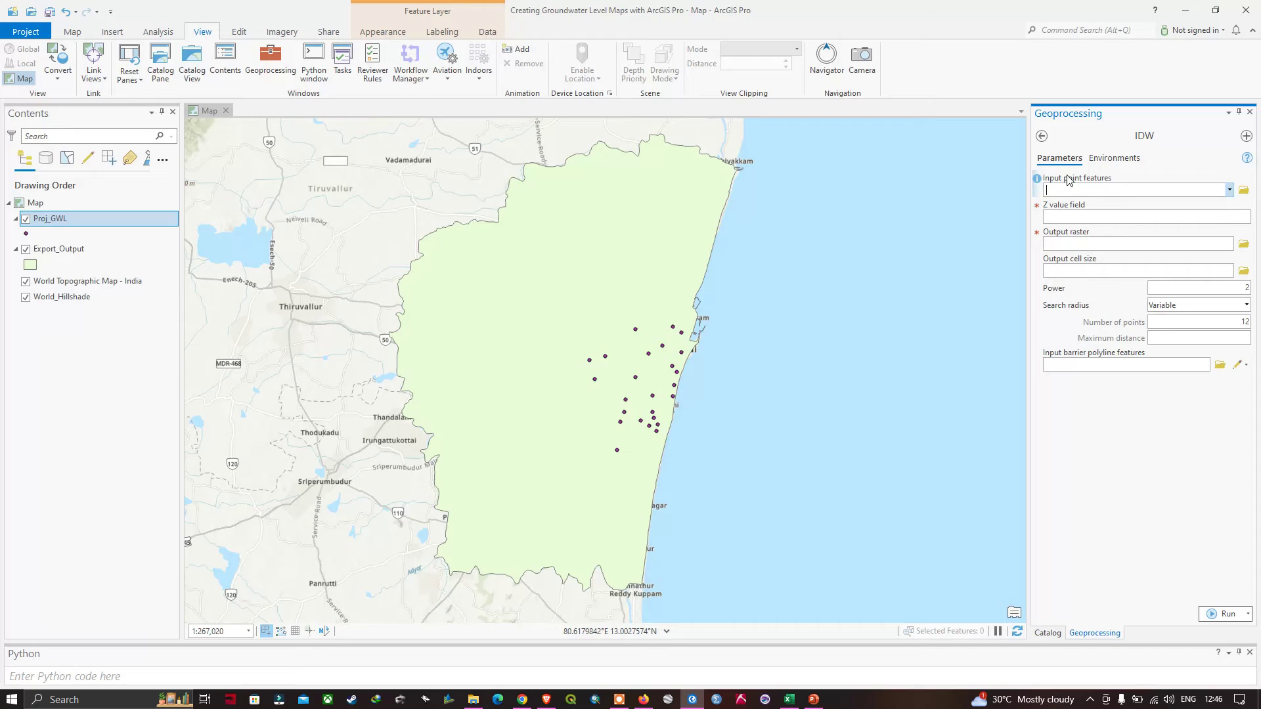
# Set Proj_GWL as the IDW input point features and Groundwate as the Z value field
pyautogui.click(1229, 191)
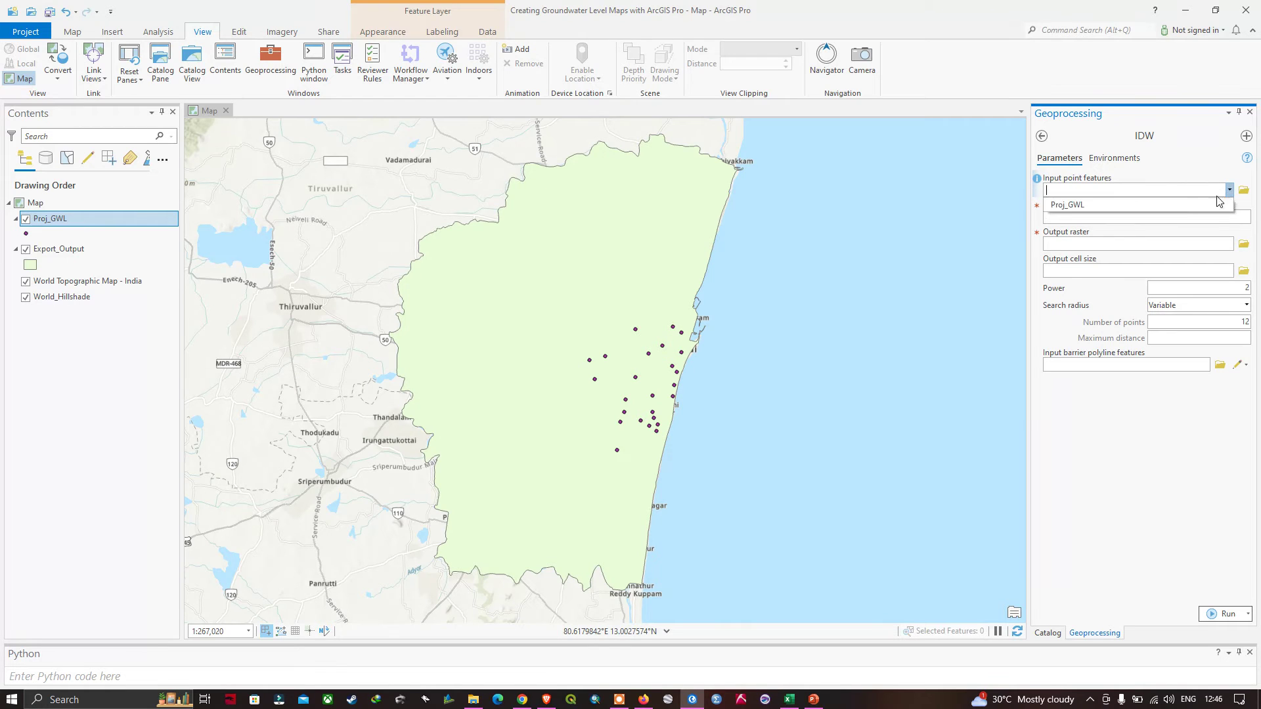
pyautogui.click(1082, 209)
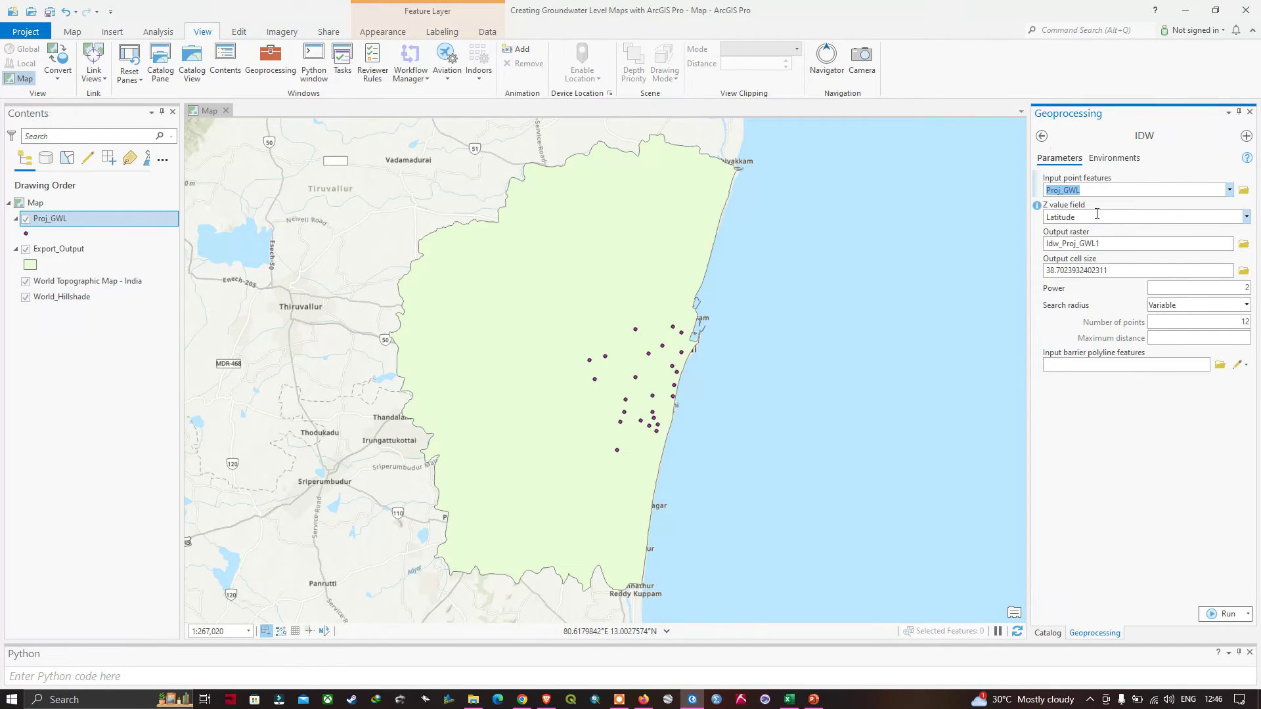
pyautogui.click(1246, 217)
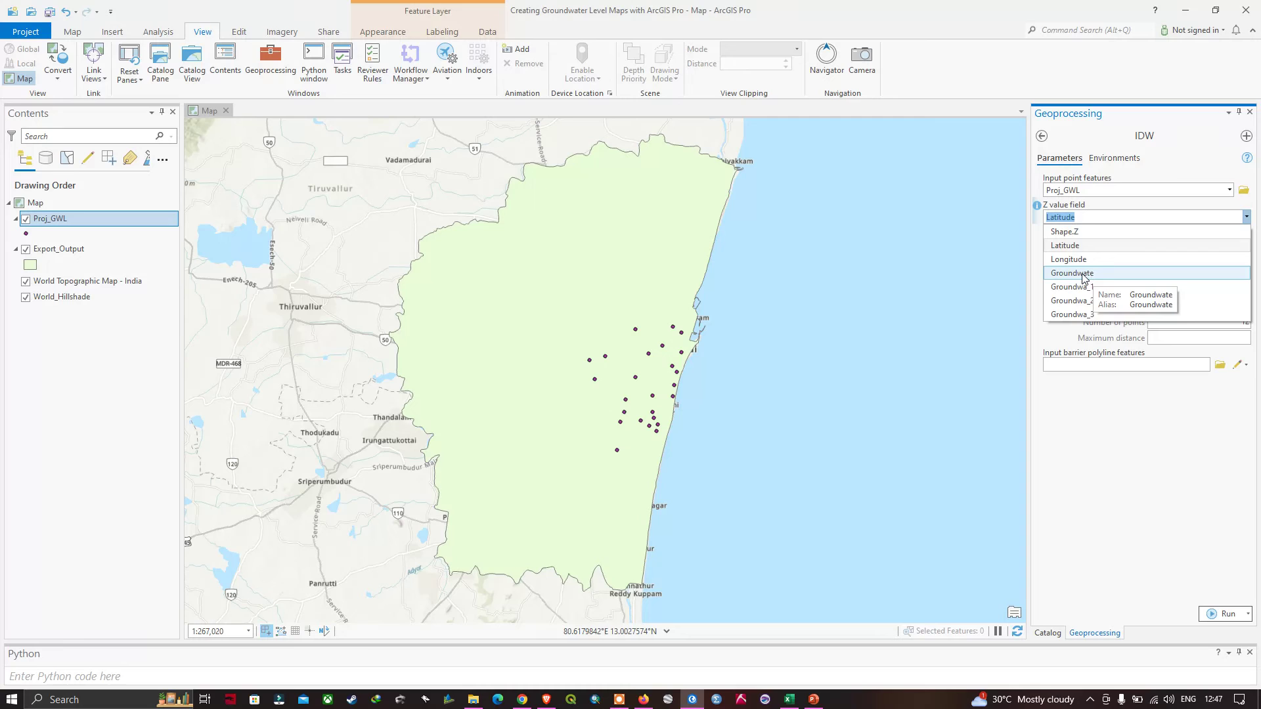
pyautogui.click(1083, 274)
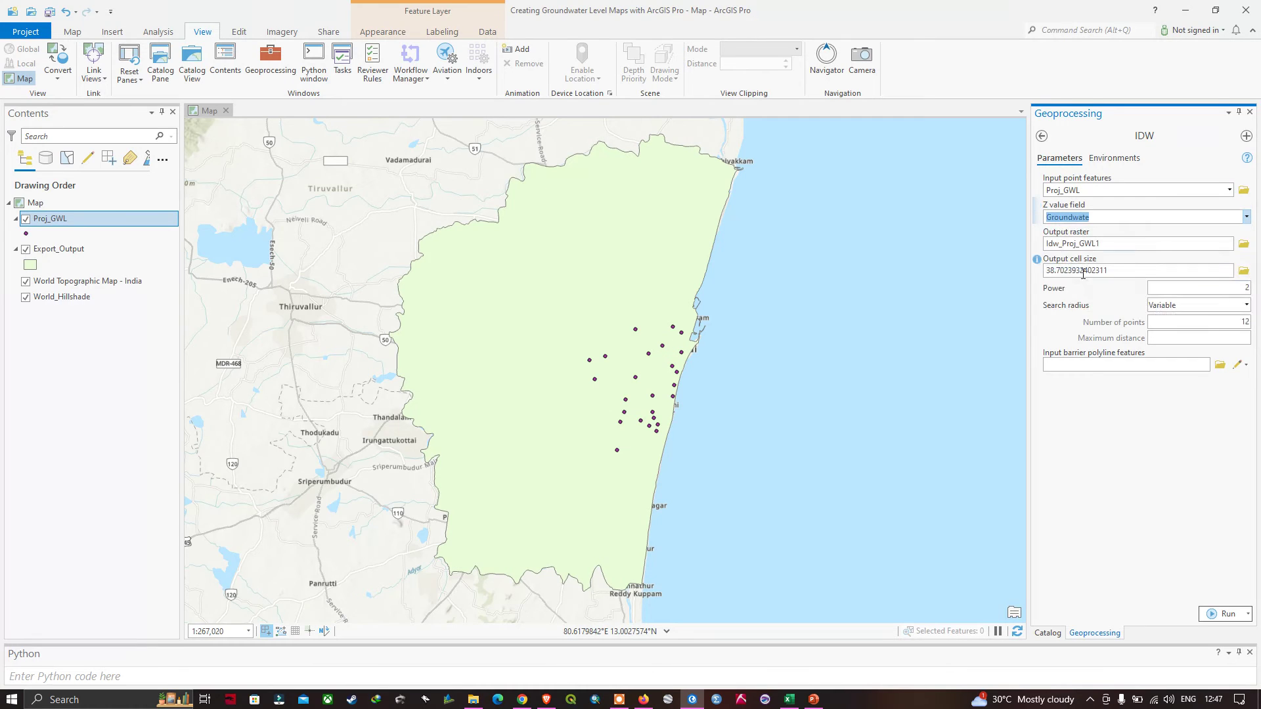
# Name the output raster IDW_GWL_2019.tif in the Groundwater_Level_Data folder and set the output cell size to 30
pyautogui.click(1243, 245)
pyautogui.write('IDW_GWL_2019.tif')
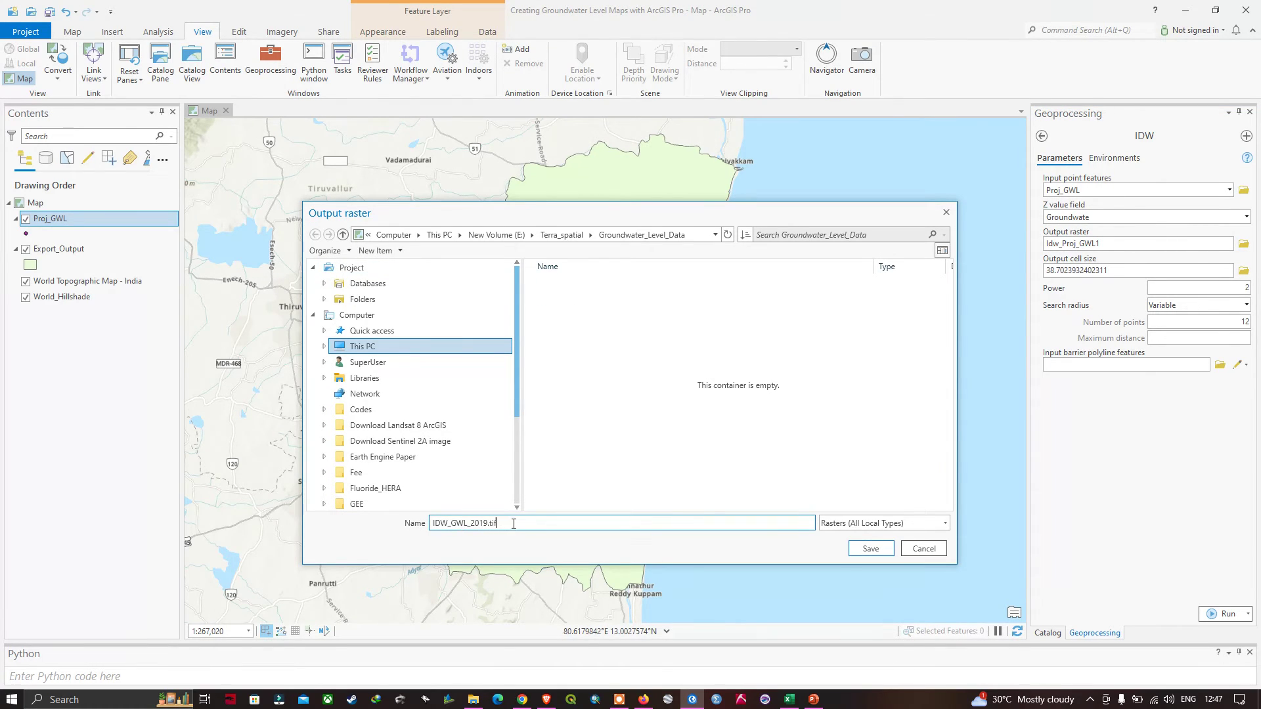
pyautogui.click(873, 545)
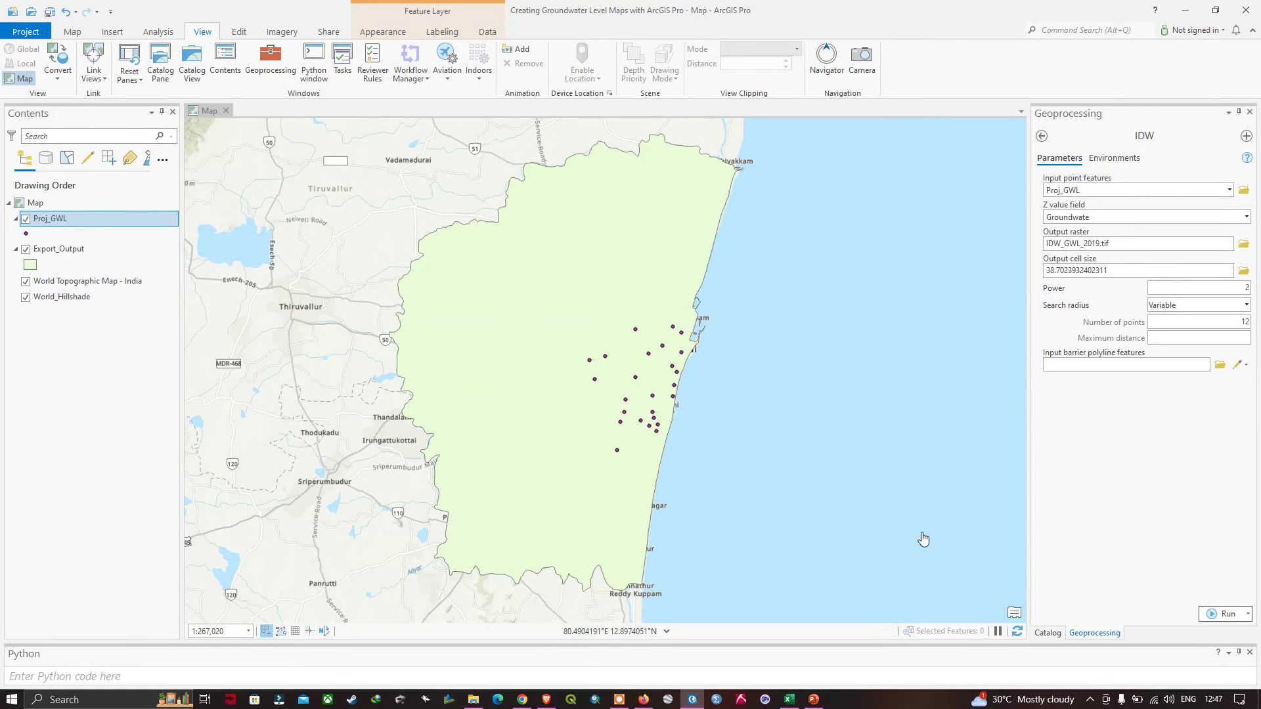
pyautogui.tripleClick(1118, 271)
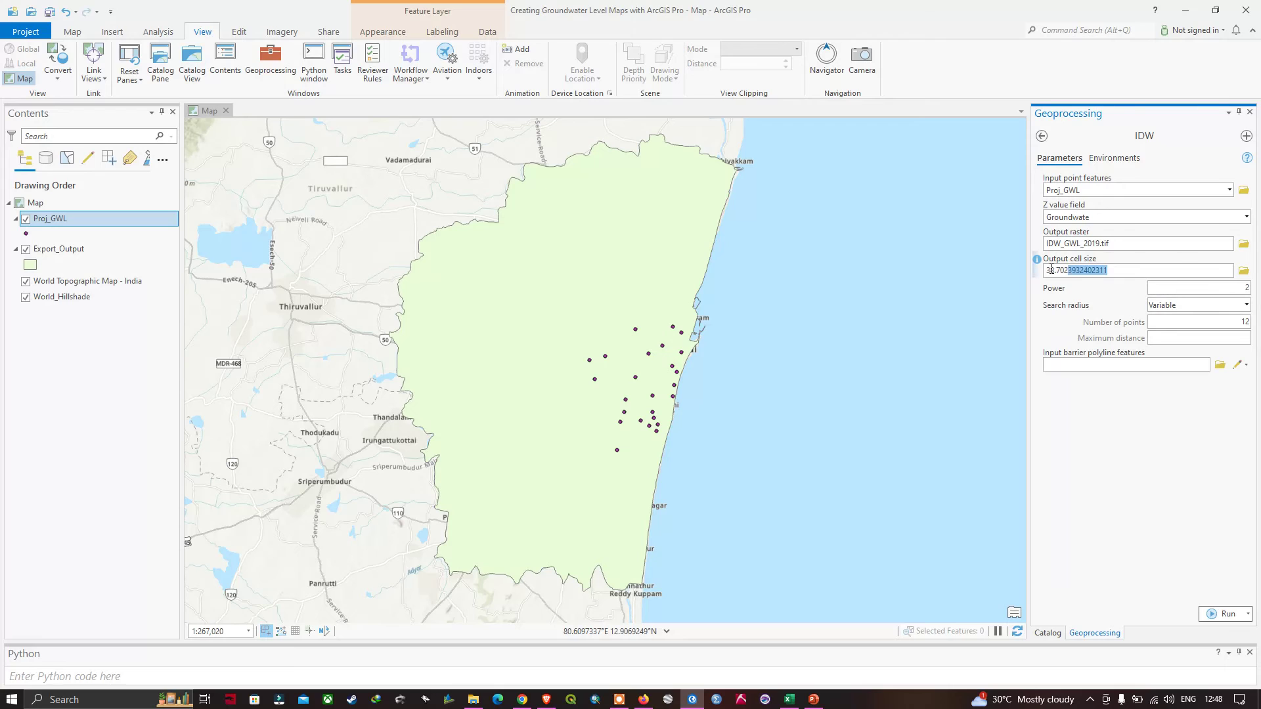
pyautogui.write('30')
# Set the output coordinate system in the IDW environments to WGS 1984 UTM Zone 44N from the map's layers
pyautogui.click(1123, 158)
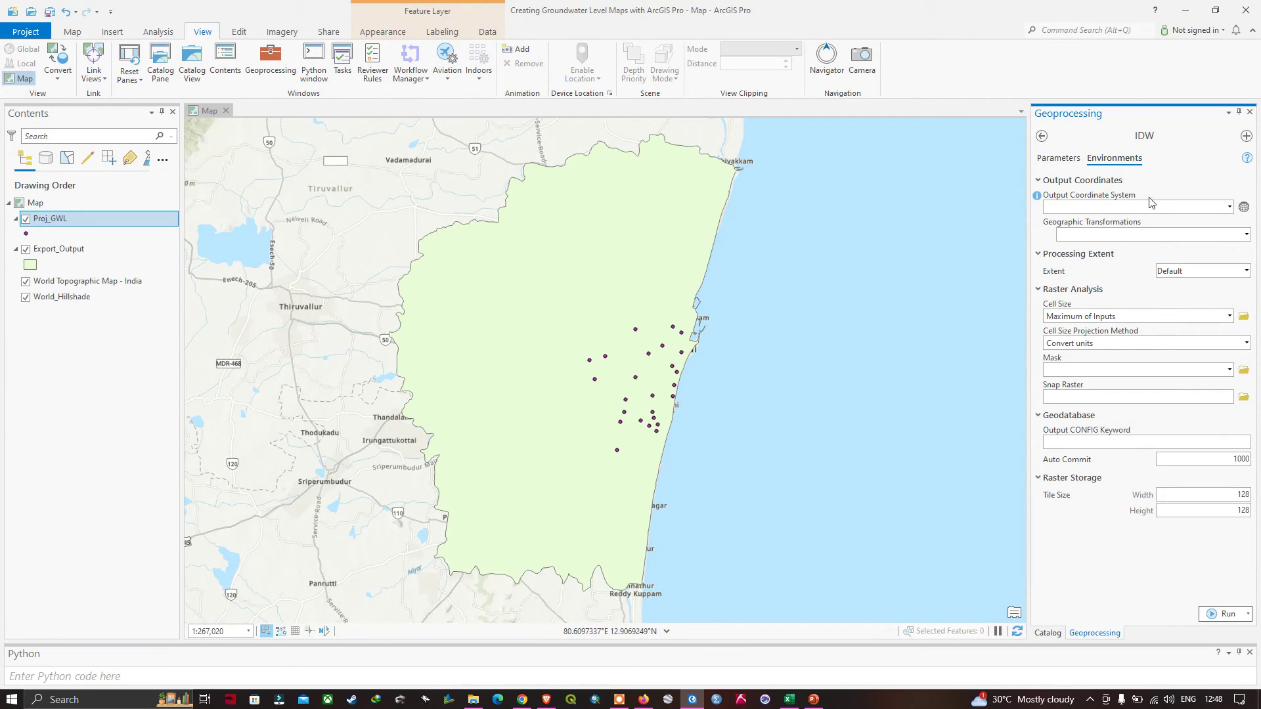
pyautogui.click(1244, 207)
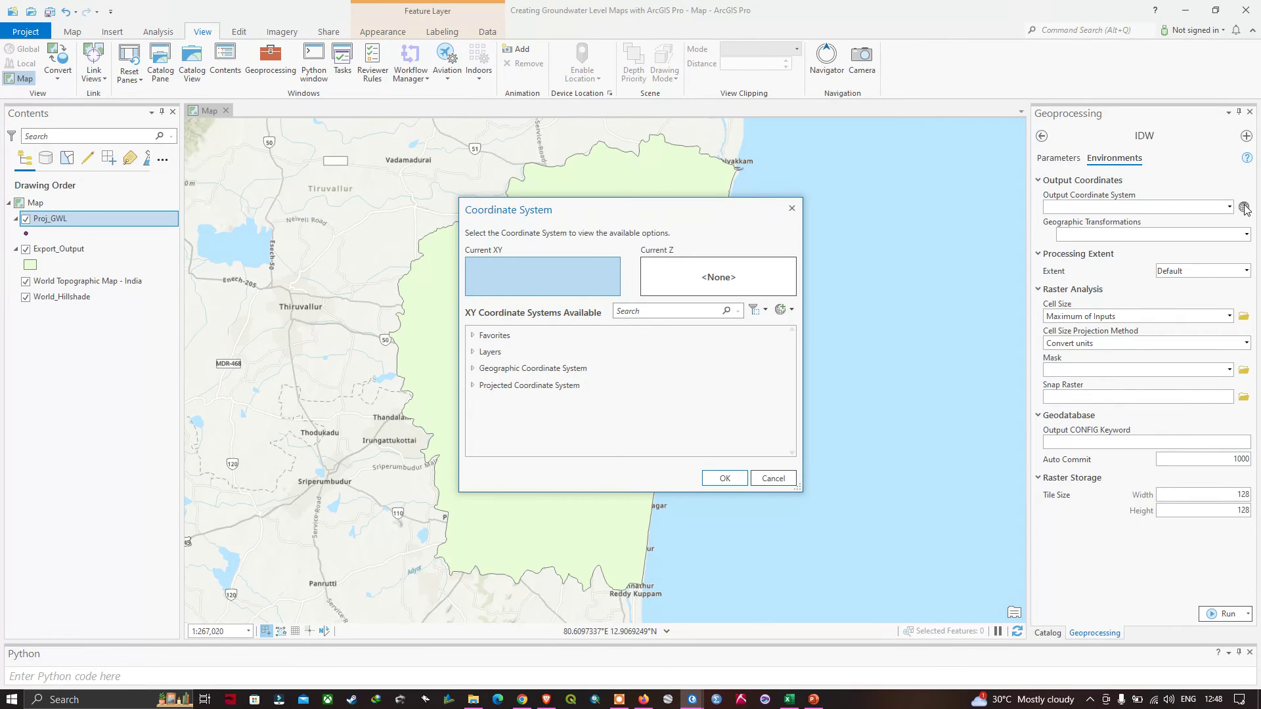
pyautogui.click(474, 352)
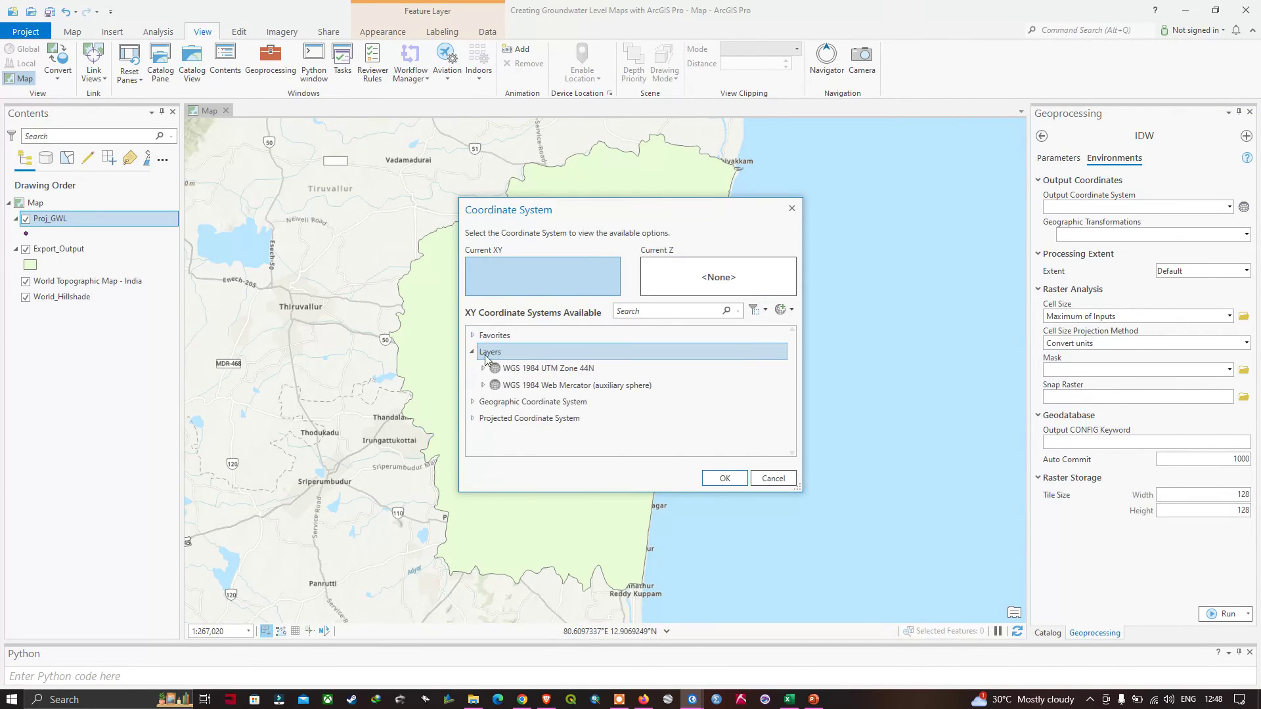
pyautogui.click(573, 369)
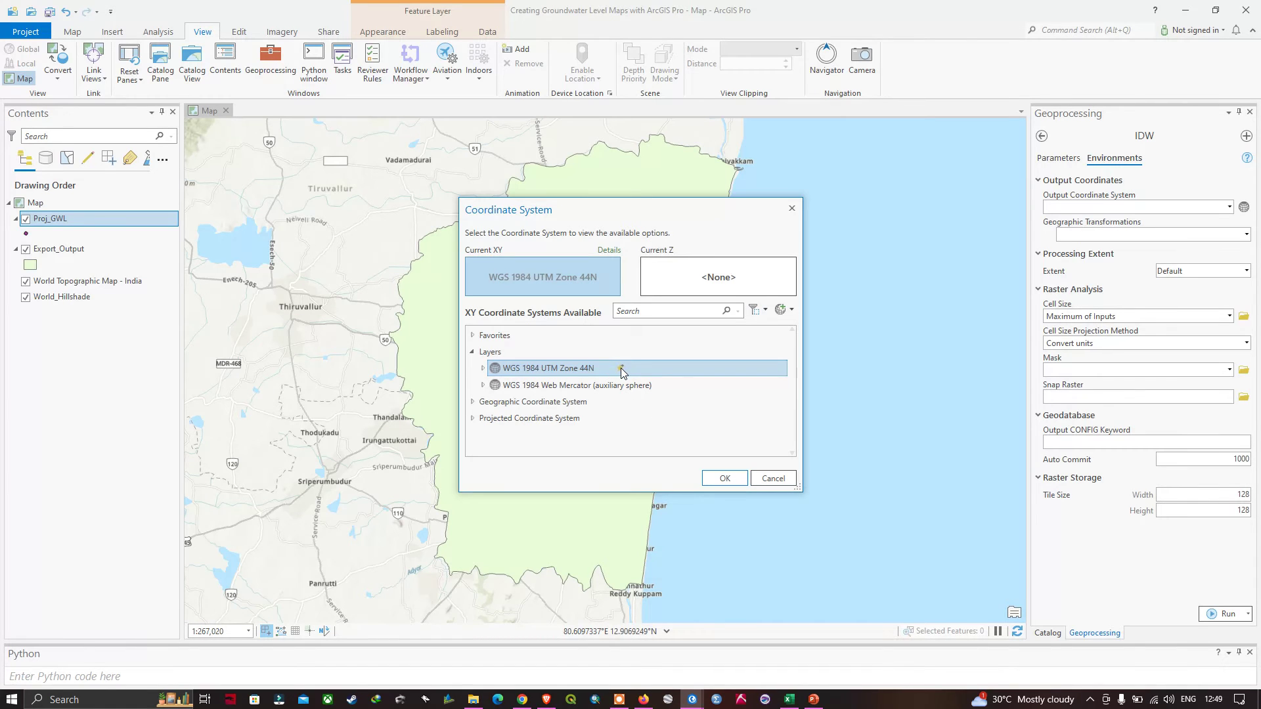
pyautogui.click(473, 335)
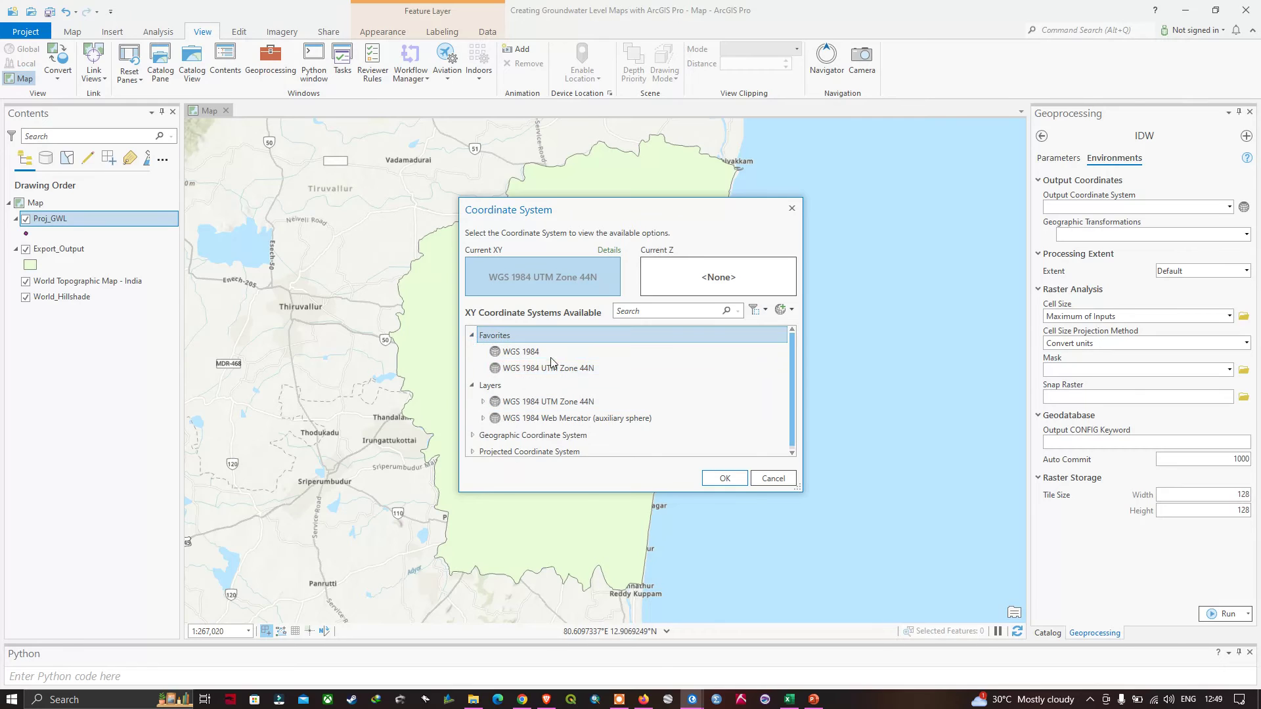
pyautogui.click(570, 401)
pyautogui.click(725, 478)
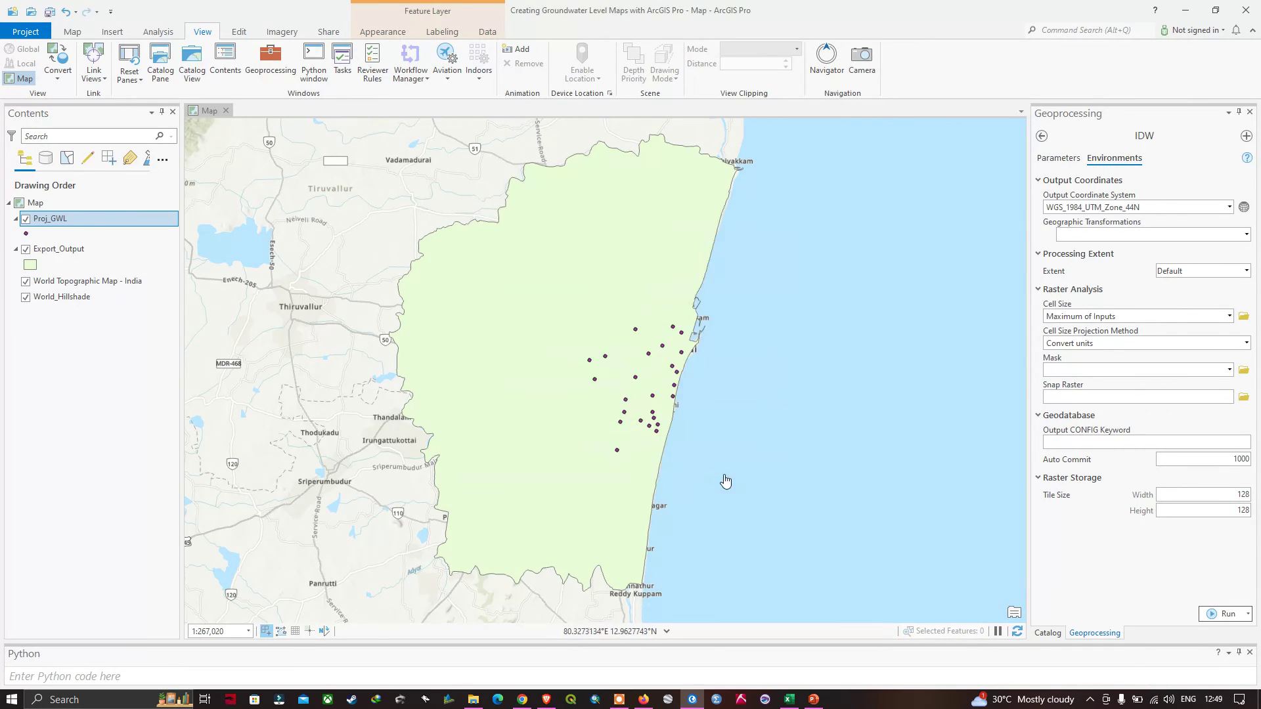
# Set both the processing extent and the raster analysis mask to the Export_Output layer
pyautogui.click(1247, 272)
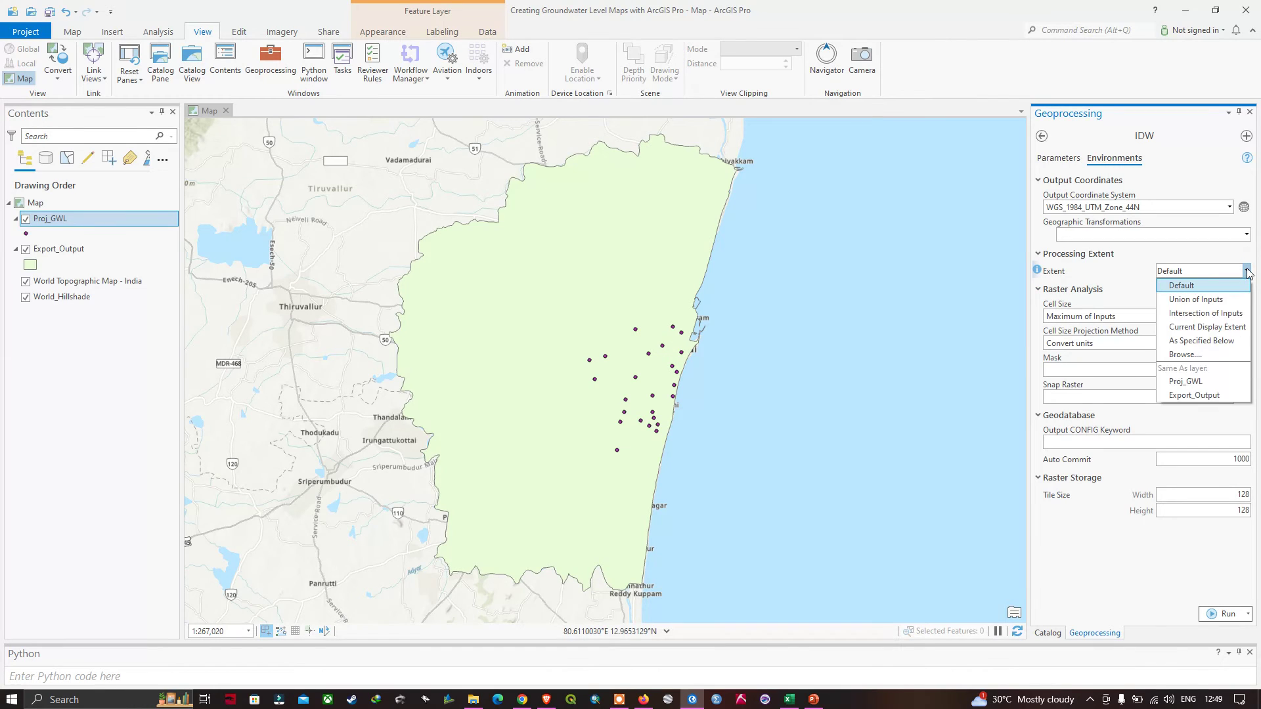
pyautogui.click(1198, 395)
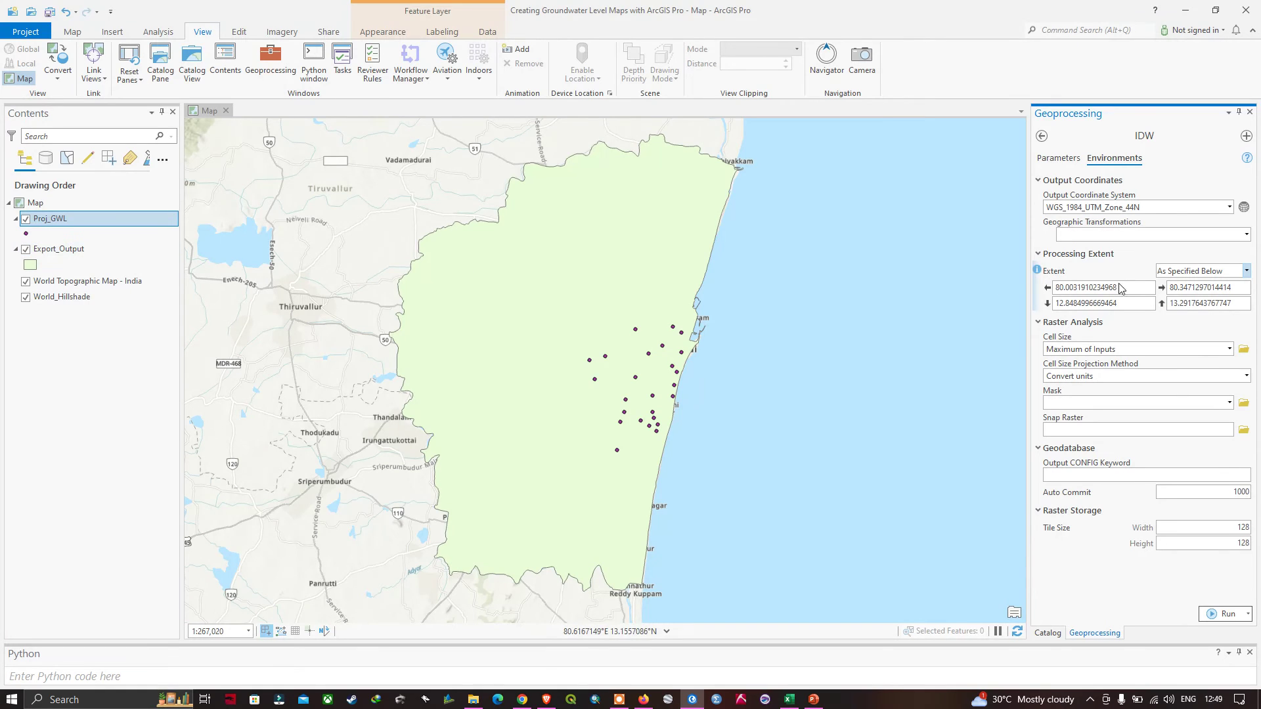
pyautogui.click(1230, 403)
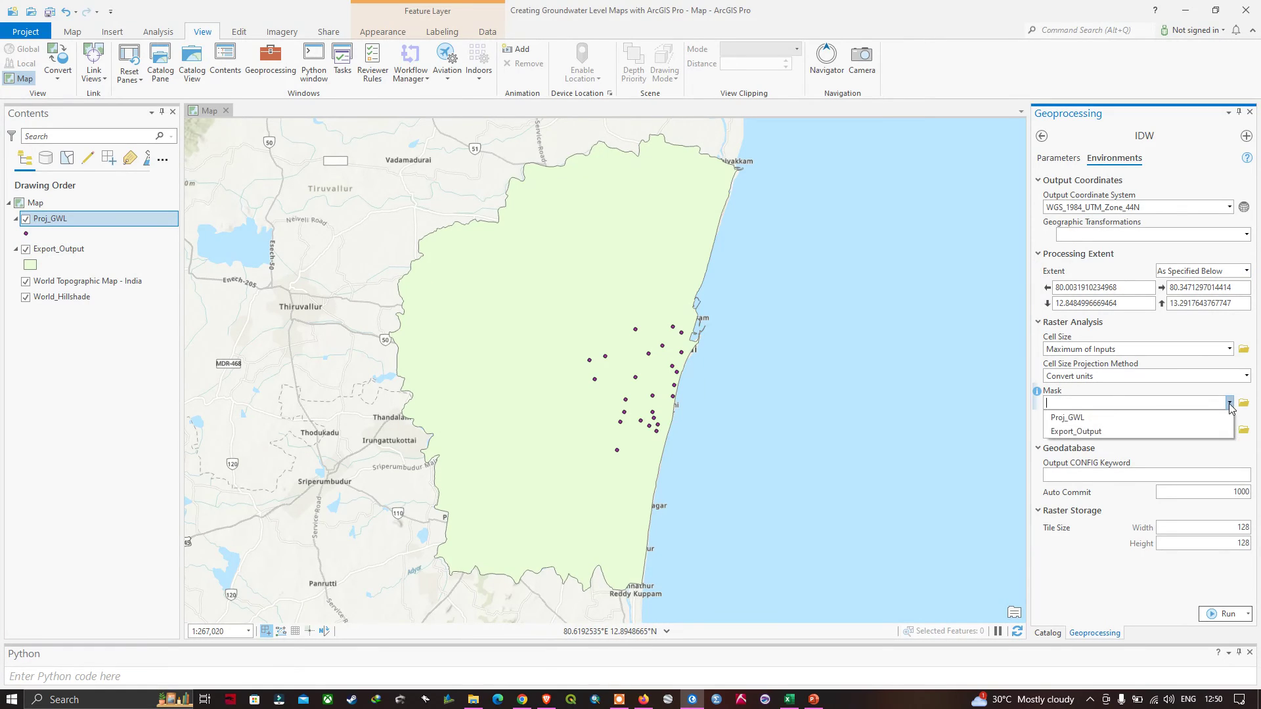
pyautogui.click(1087, 435)
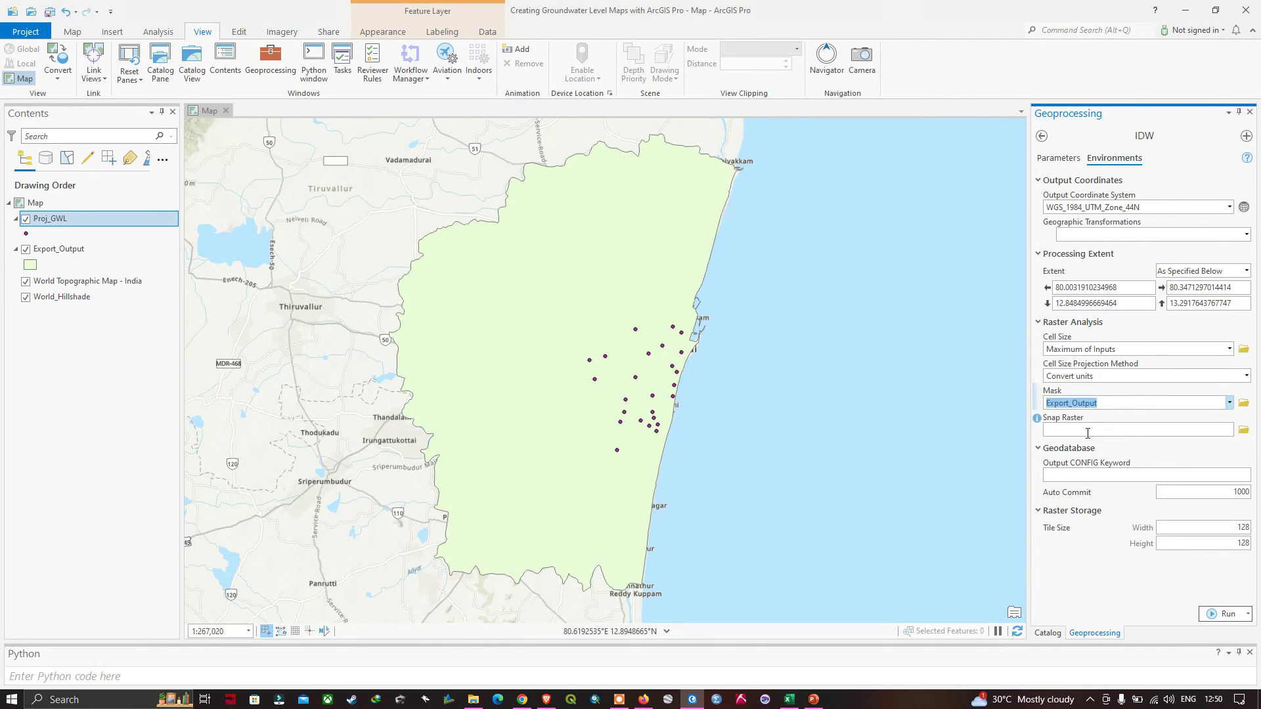
# Run the IDW interpolation and move the IDW_GWL_2019.tif layer above Export_Output in the drawing order
pyautogui.click(1228, 615)
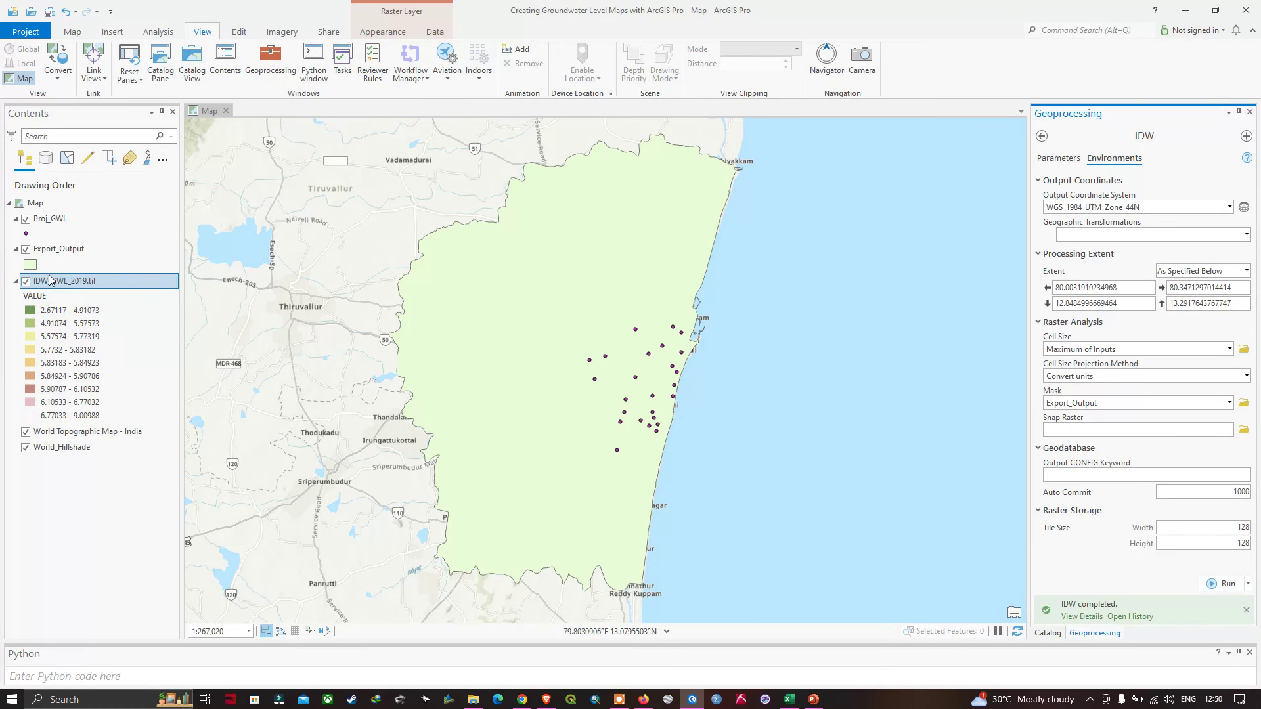
pyautogui.moveTo(65, 278); pyautogui.dragTo(51, 245)
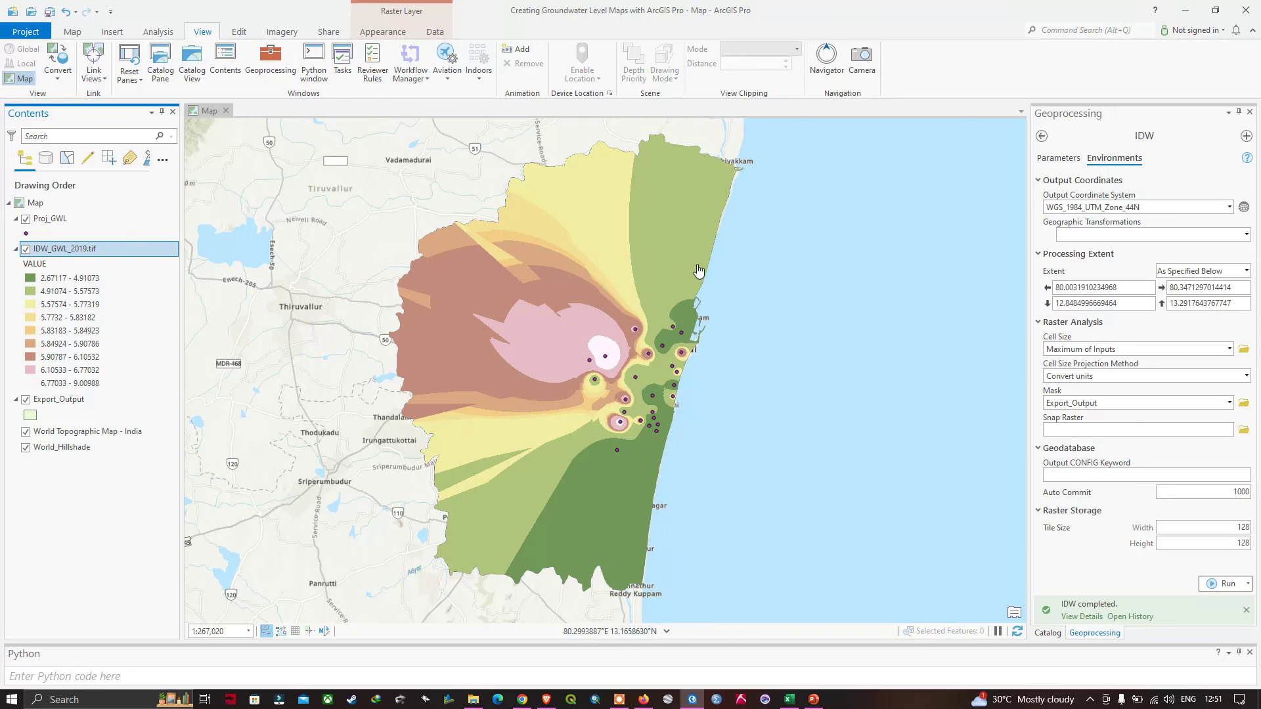
pyautogui.scroll(2, 696, 272)
pyautogui.moveTo(626, 308); pyautogui.dragTo(633, 271)
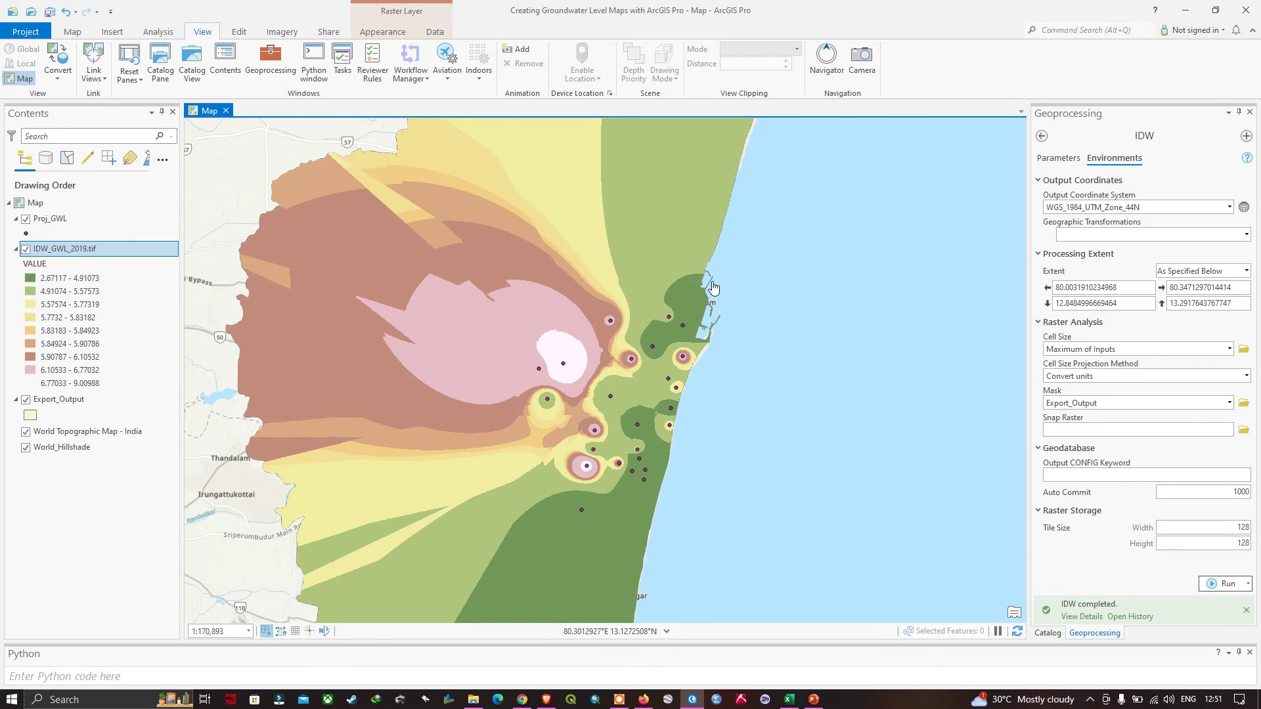
pyautogui.scroll(-2, 571, 389)
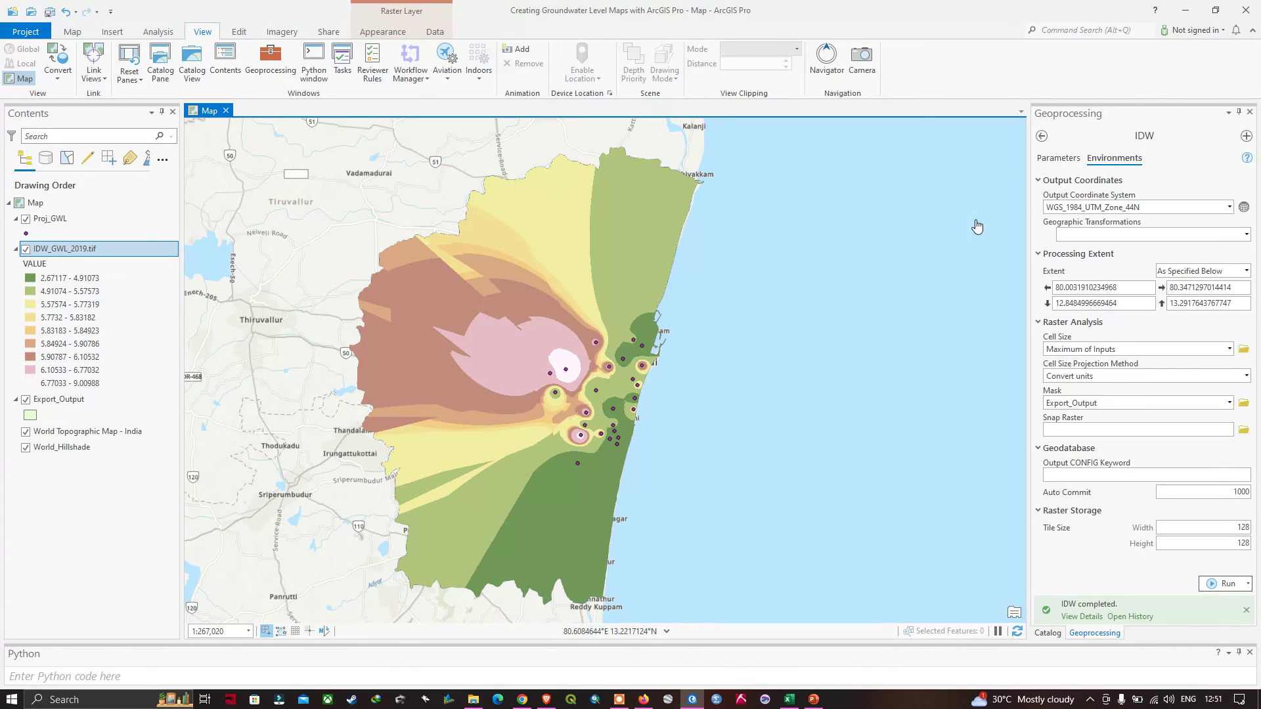
# Set the IDW Z value field to Groundwa_1 and rename the output raster to IDW_GWL_2020.tif
pyautogui.click(1072, 160)
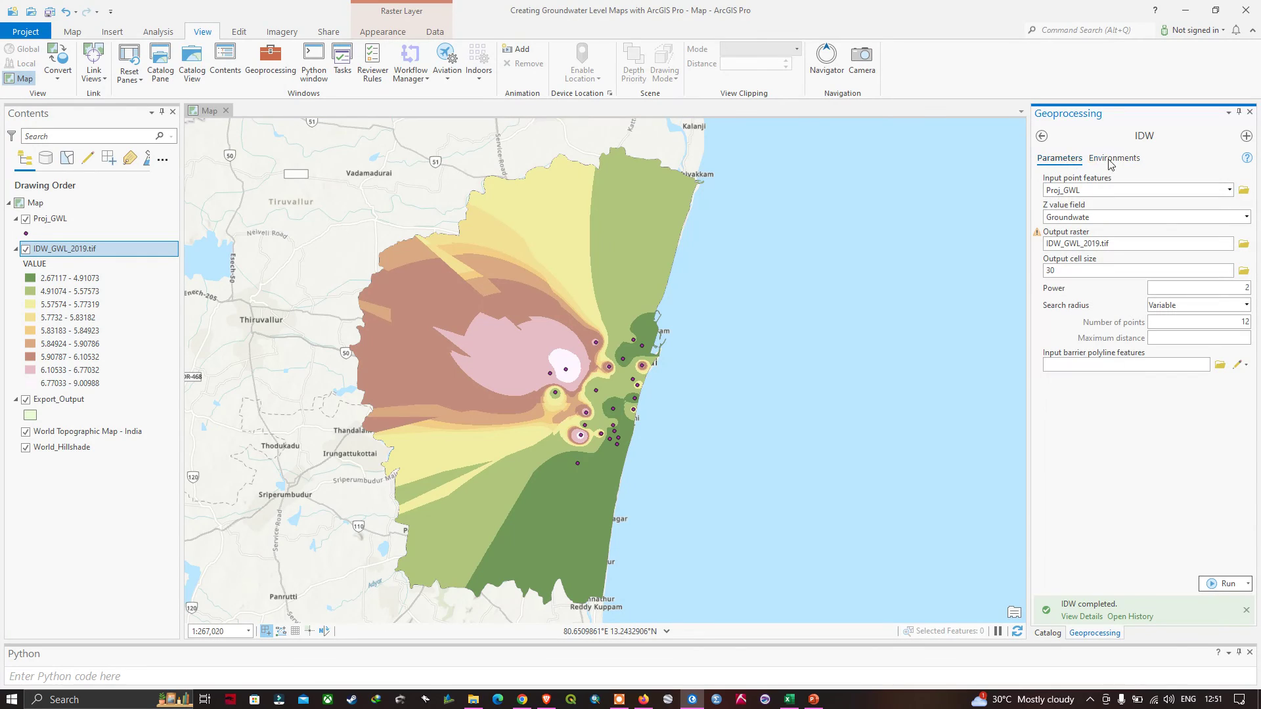
pyautogui.click(1240, 217)
pyautogui.click(1245, 218)
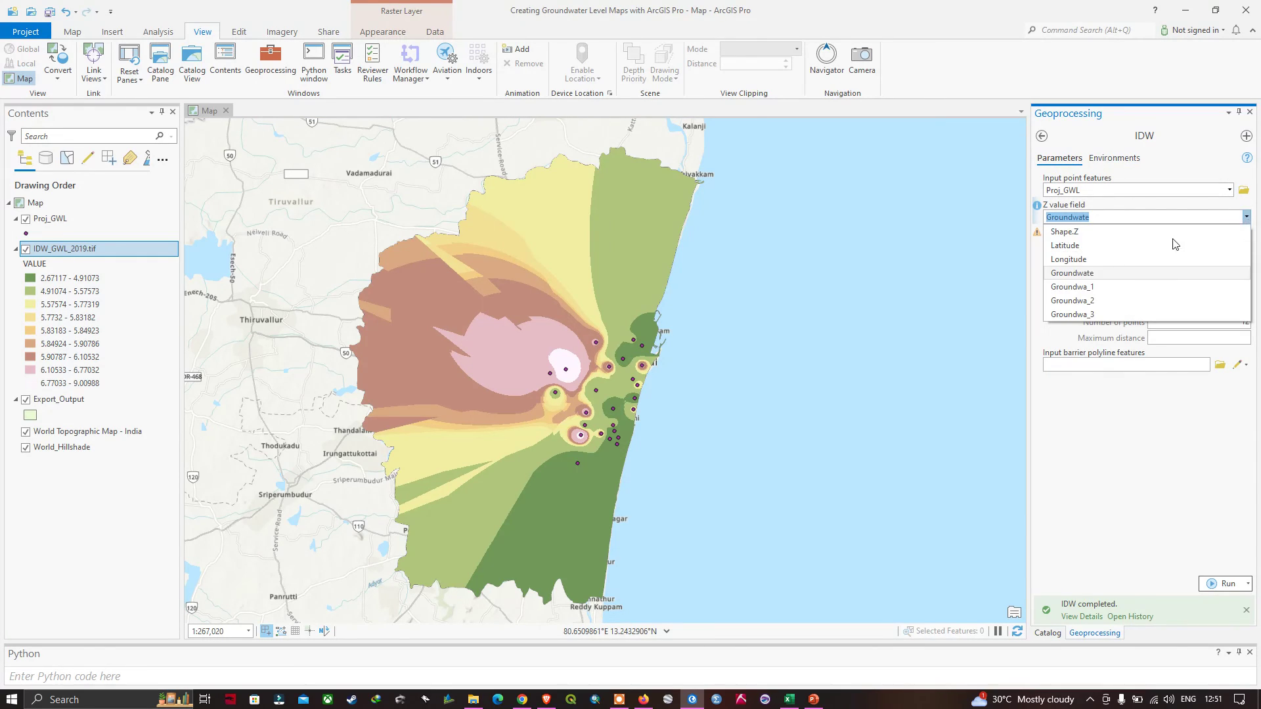
pyautogui.click(1094, 287)
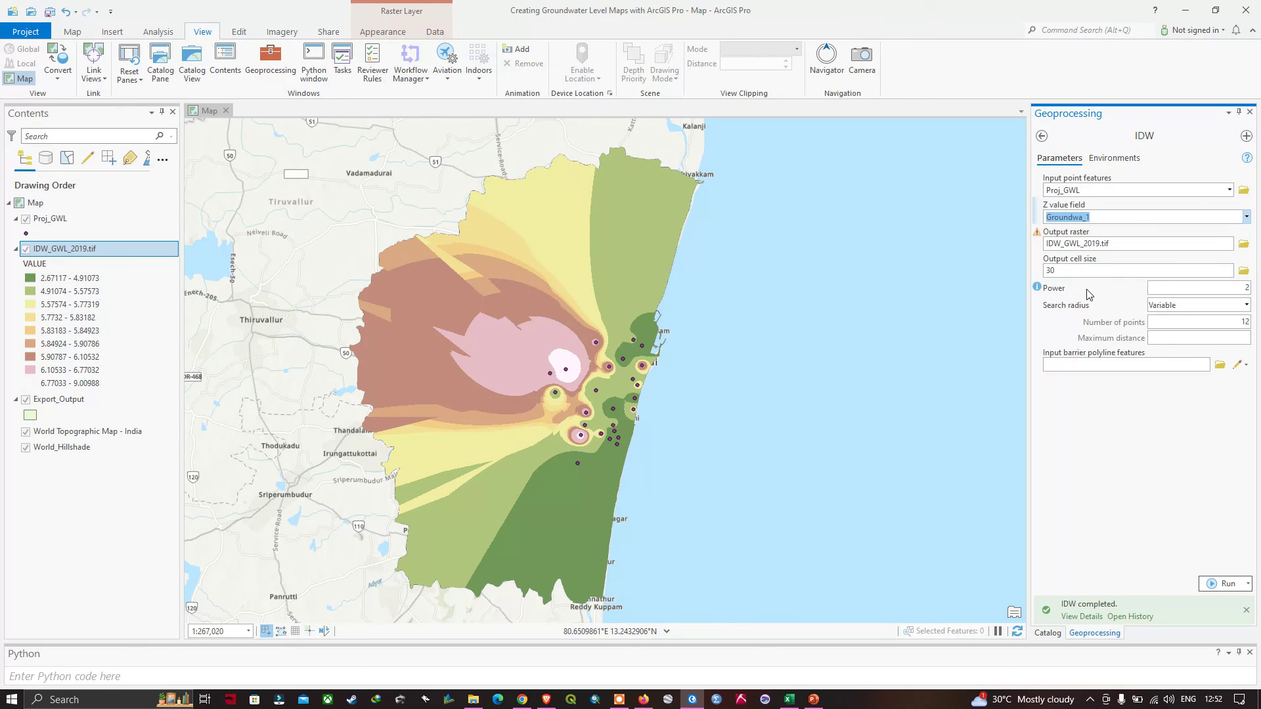
pyautogui.click(1101, 243)
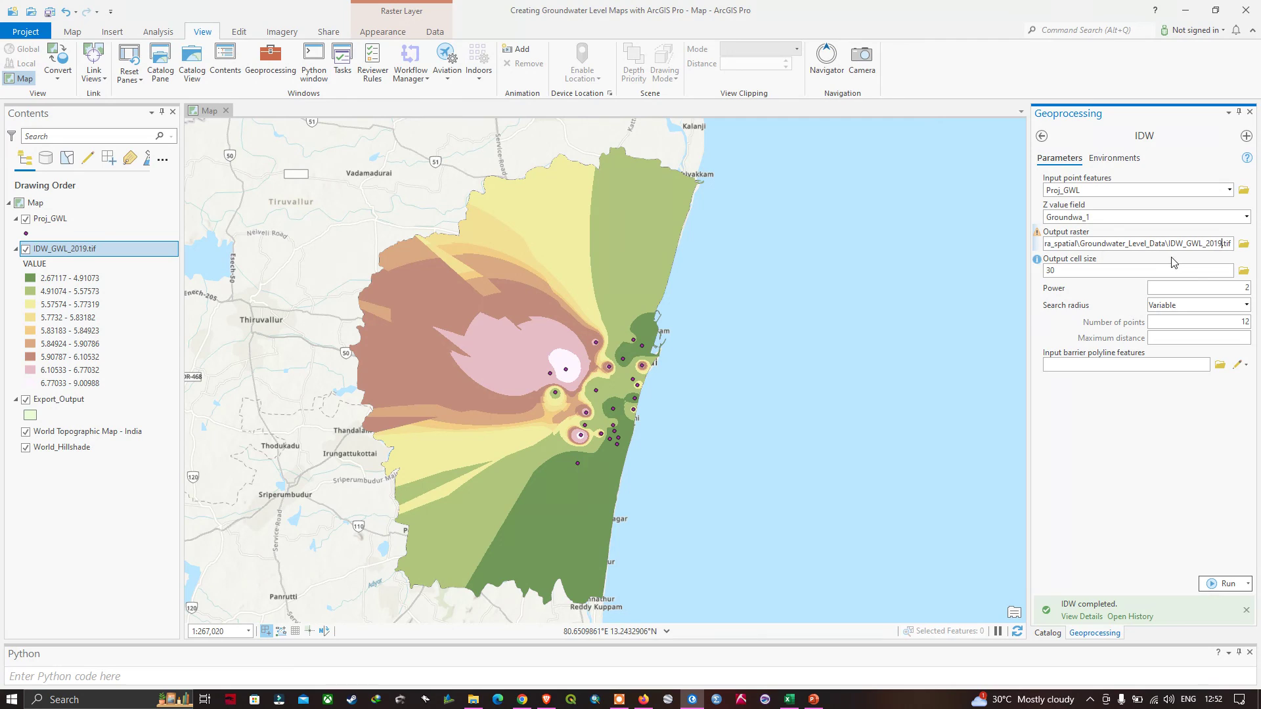
pyautogui.press('BackSpace')
pyautogui.press('BackSpace')
pyautogui.write('20')
pyautogui.click(1143, 389)
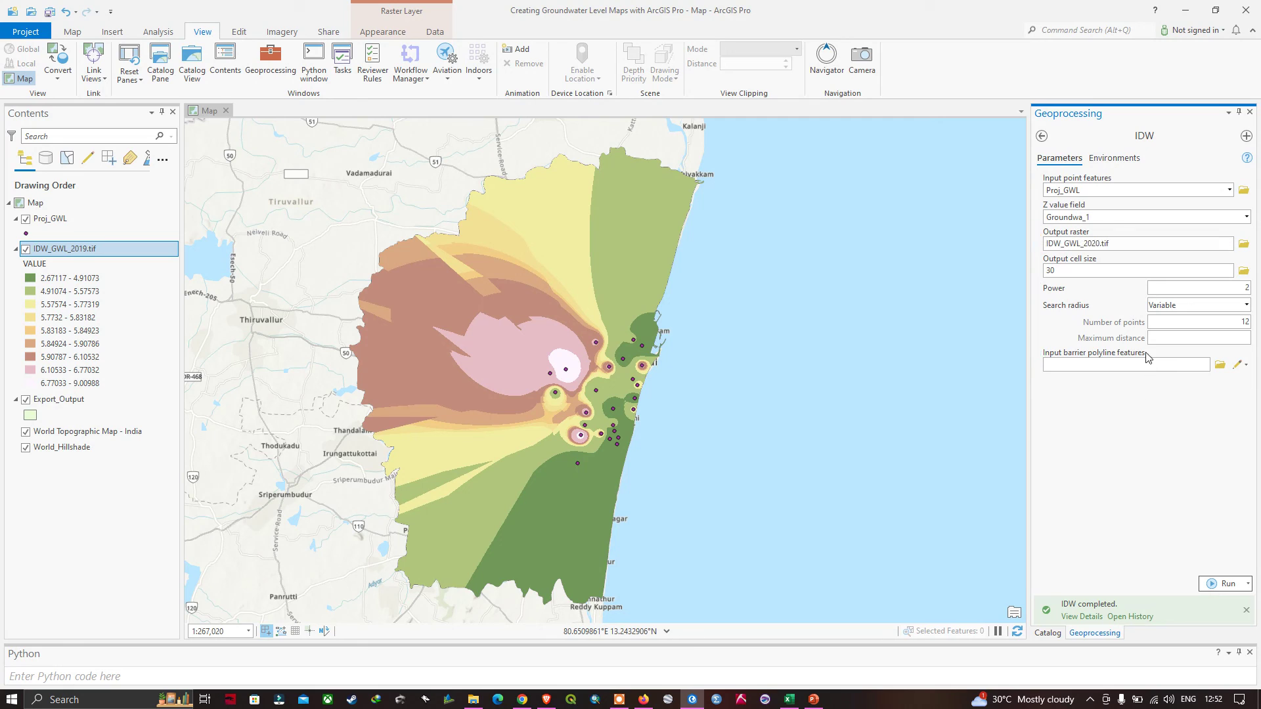
# Set the IDW processing extent to the Export_Output layer again and run the interpolation for 2020
pyautogui.click(1121, 158)
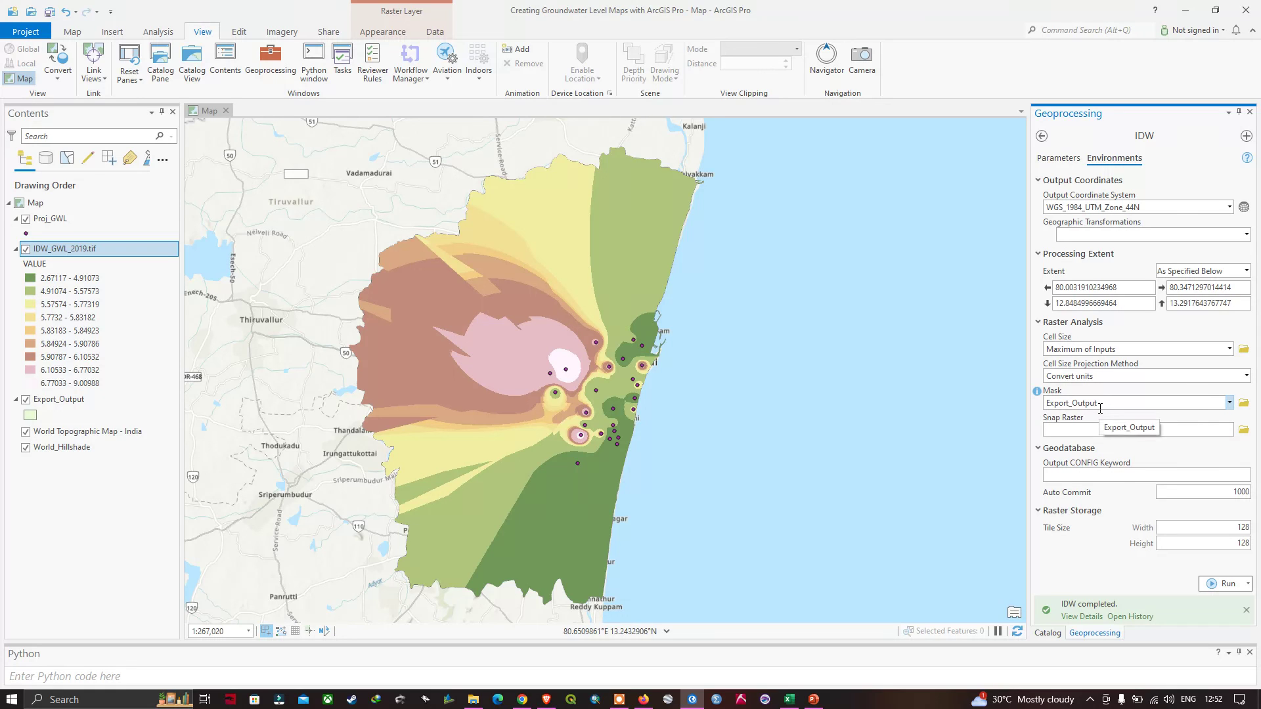
pyautogui.click(1248, 272)
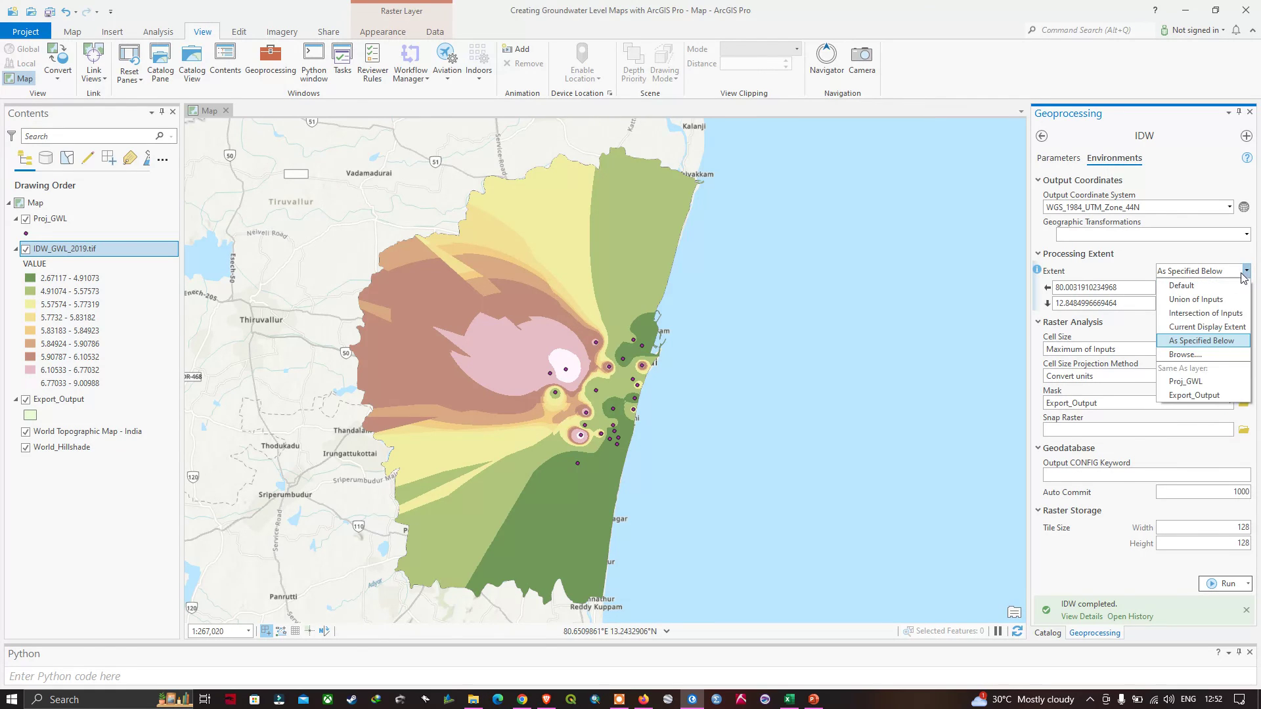
pyautogui.click(1196, 395)
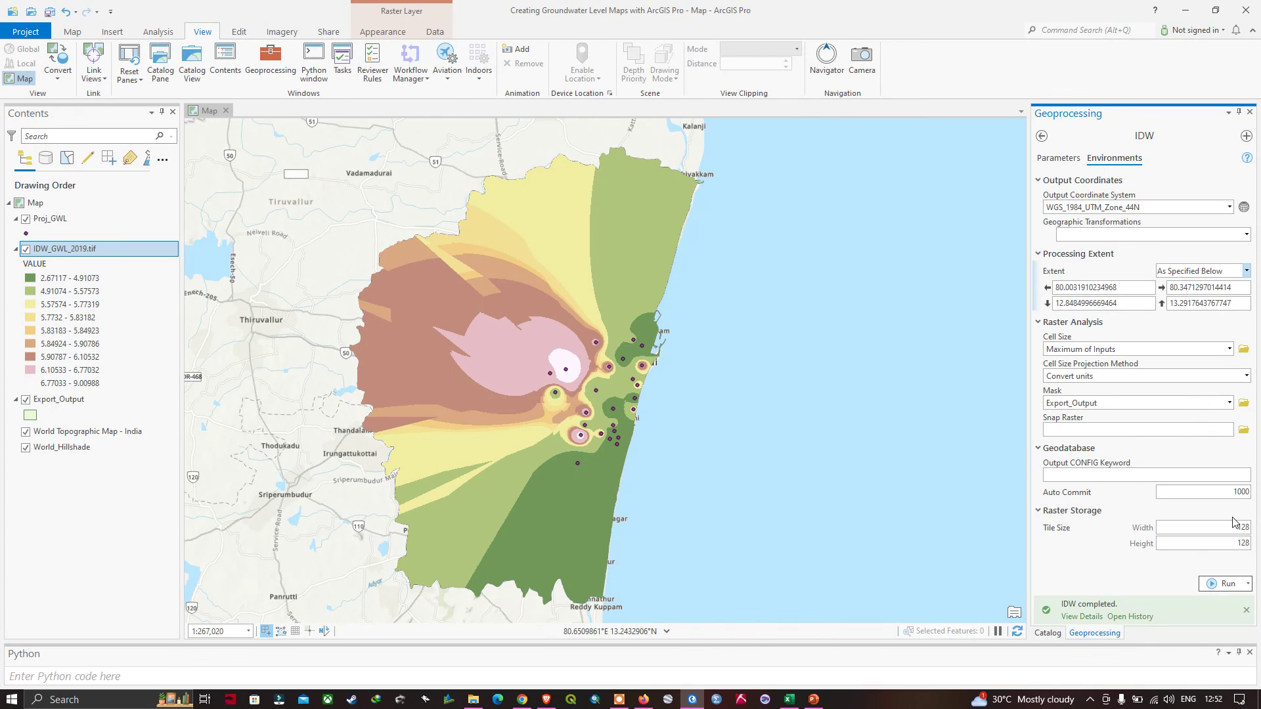
pyautogui.click(1223, 586)
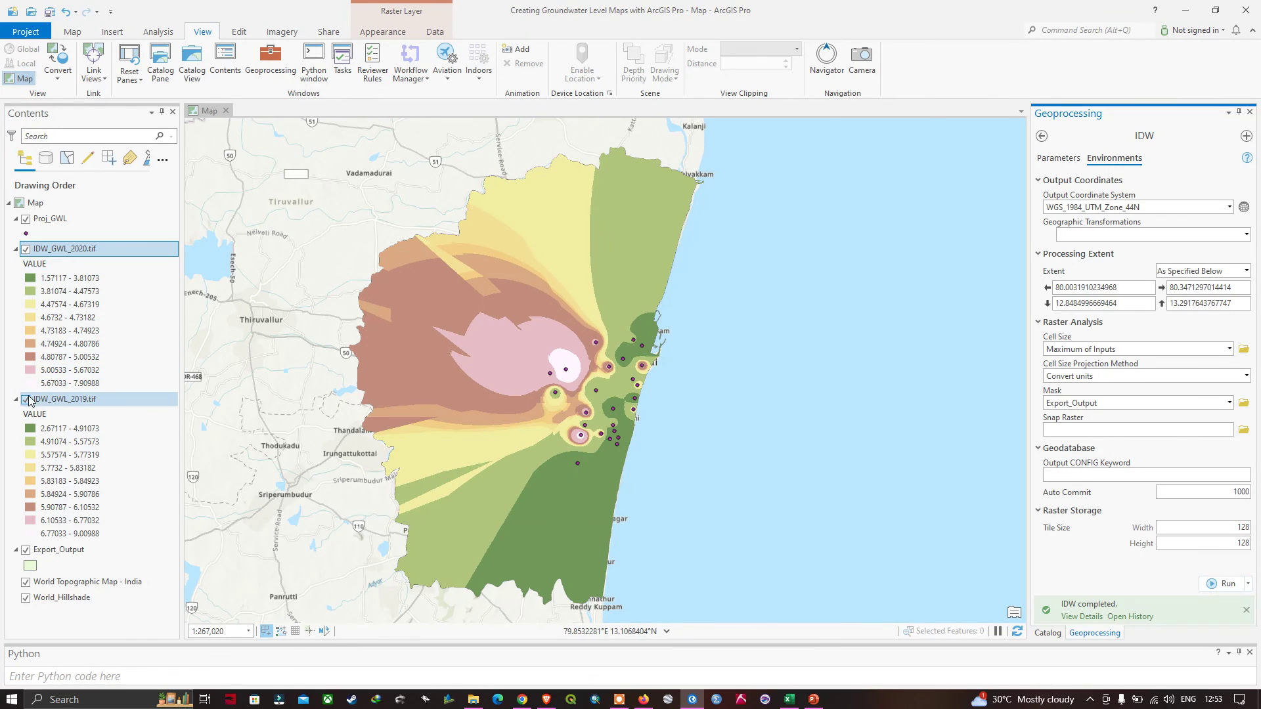
# Compare the 2019 and 2020 rasters by toggling their visibility, leaving IDW_GWL_2020.tif hidden and IDW_GWL_2019.tif shown
pyautogui.click(26, 399)
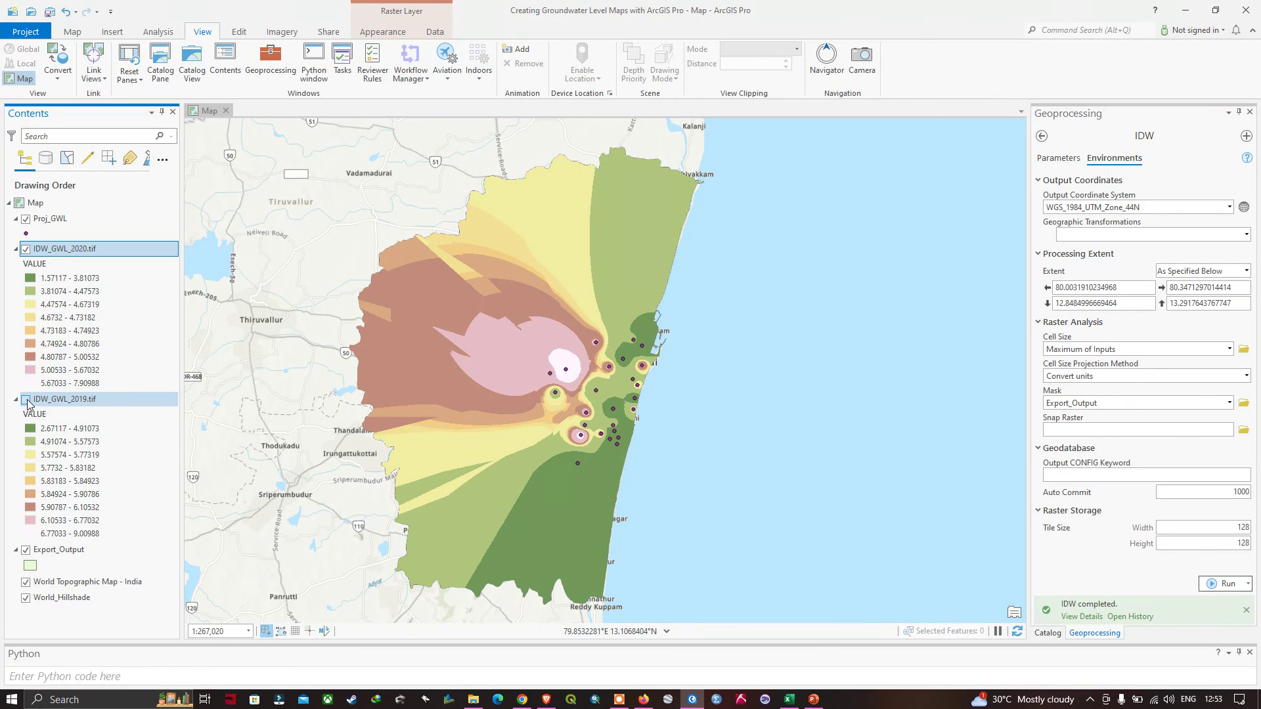
pyautogui.press('space')
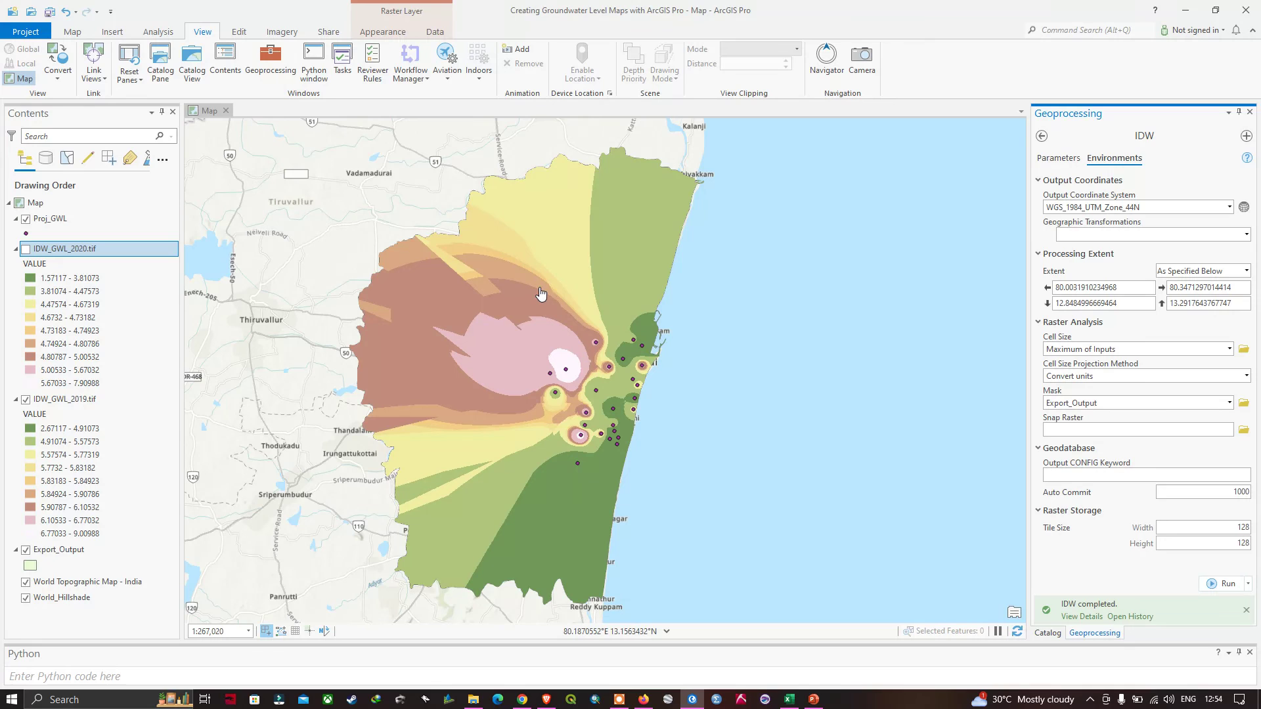
pyautogui.scroll(-1, 552, 297)
pyautogui.scroll(-1, 551, 296)
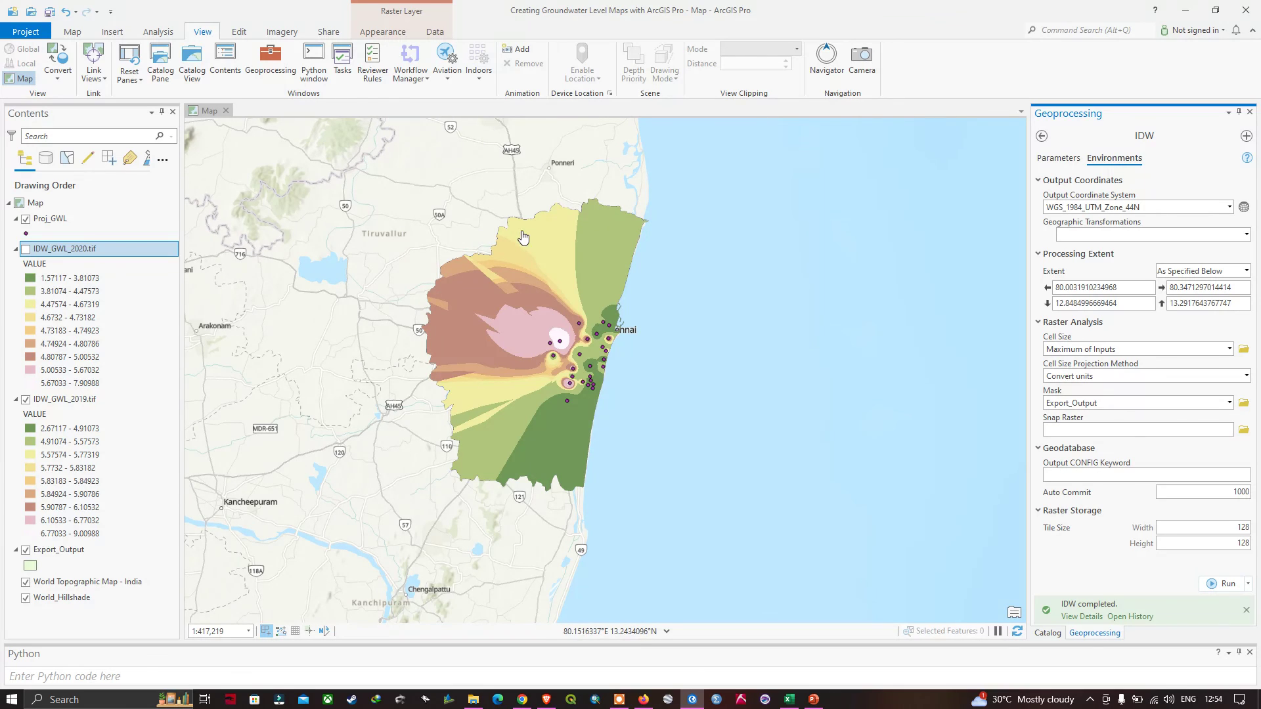
pyautogui.scroll(2, 532, 243)
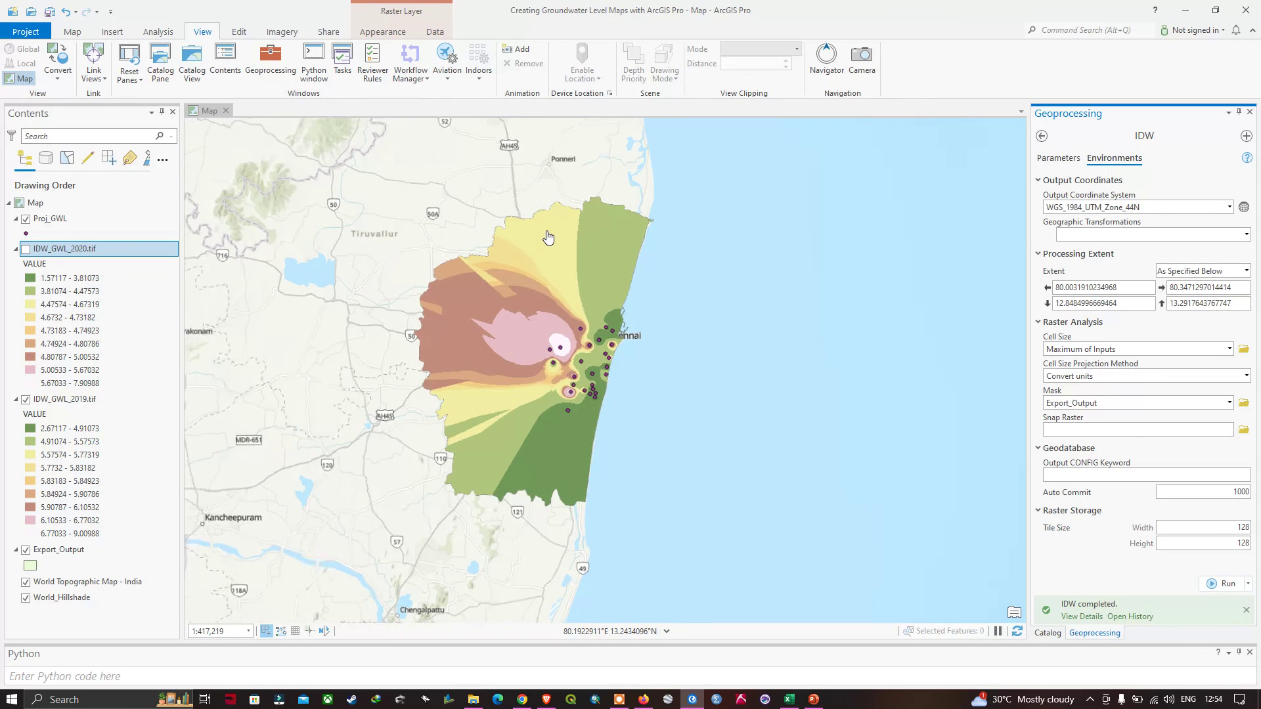
pyautogui.moveTo(562, 281); pyautogui.dragTo(645, 194)
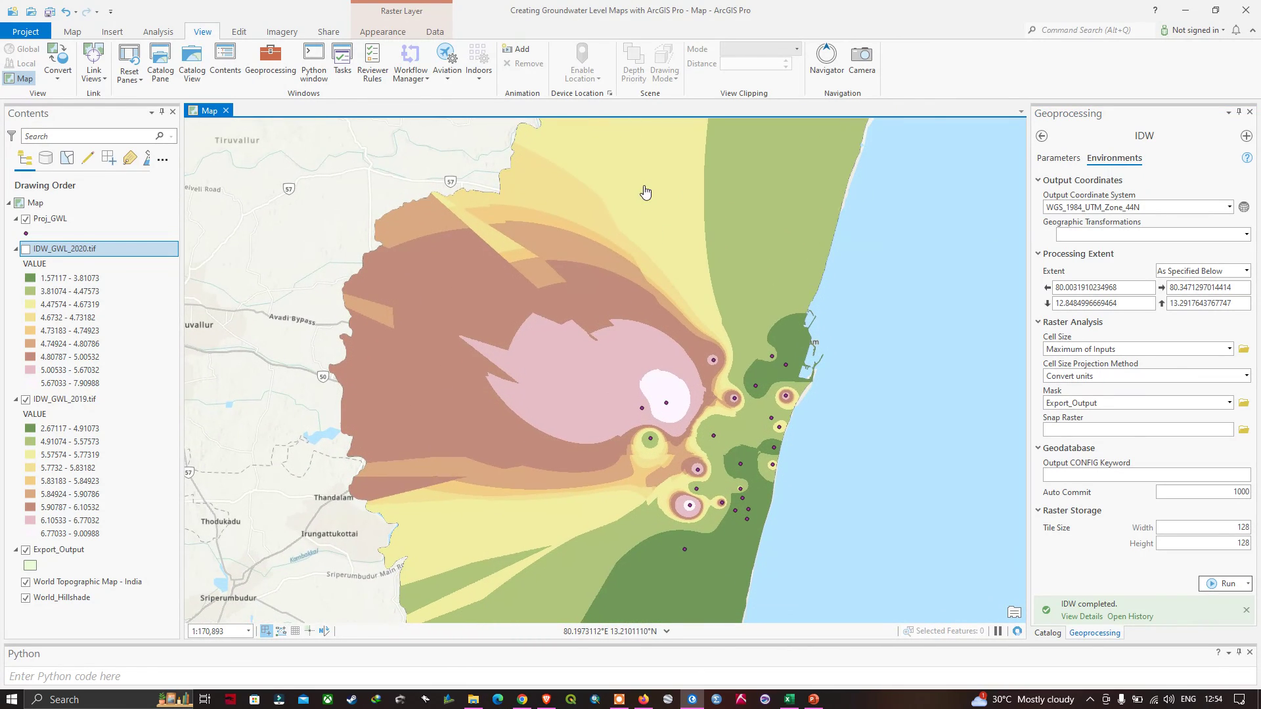